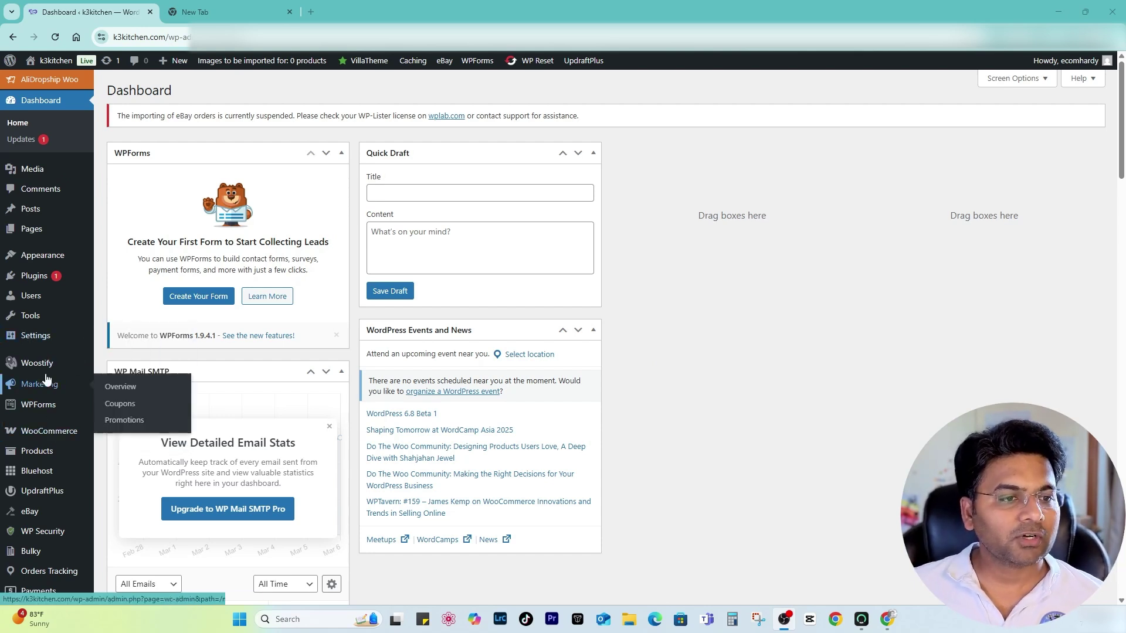
Step: Bring up the link options on the site name in the admin bar to visit the live site
mouse_move(49, 365)
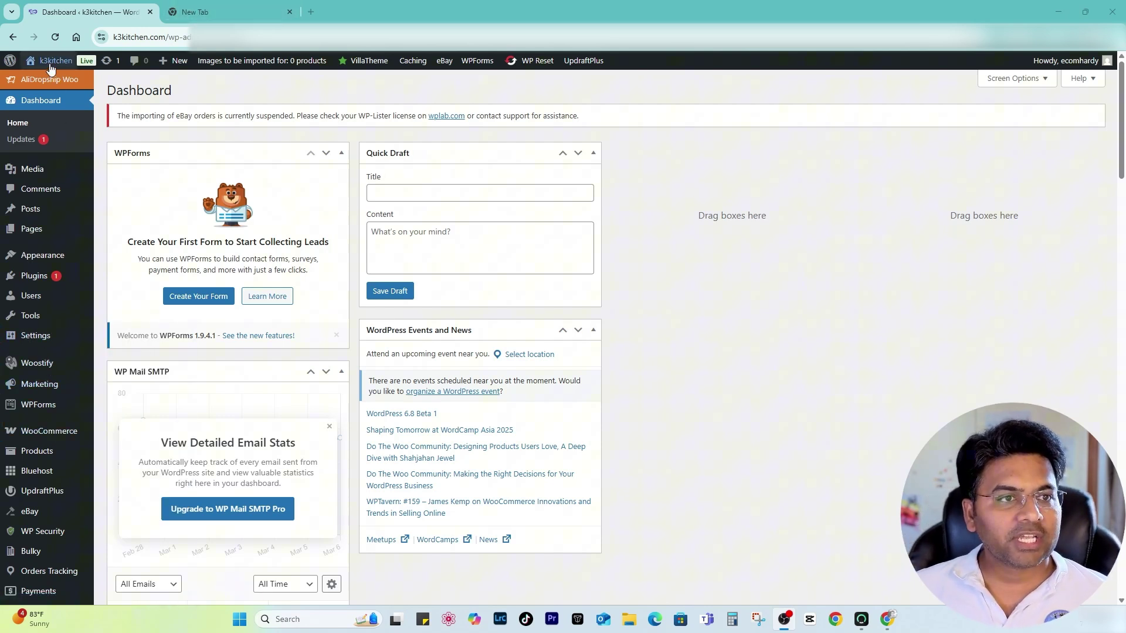
right_click(50, 83)
Step: Open the live storefront in a new tab and go to the 4 IN 1 peeler product from Best Sellers
left_click(76, 92)
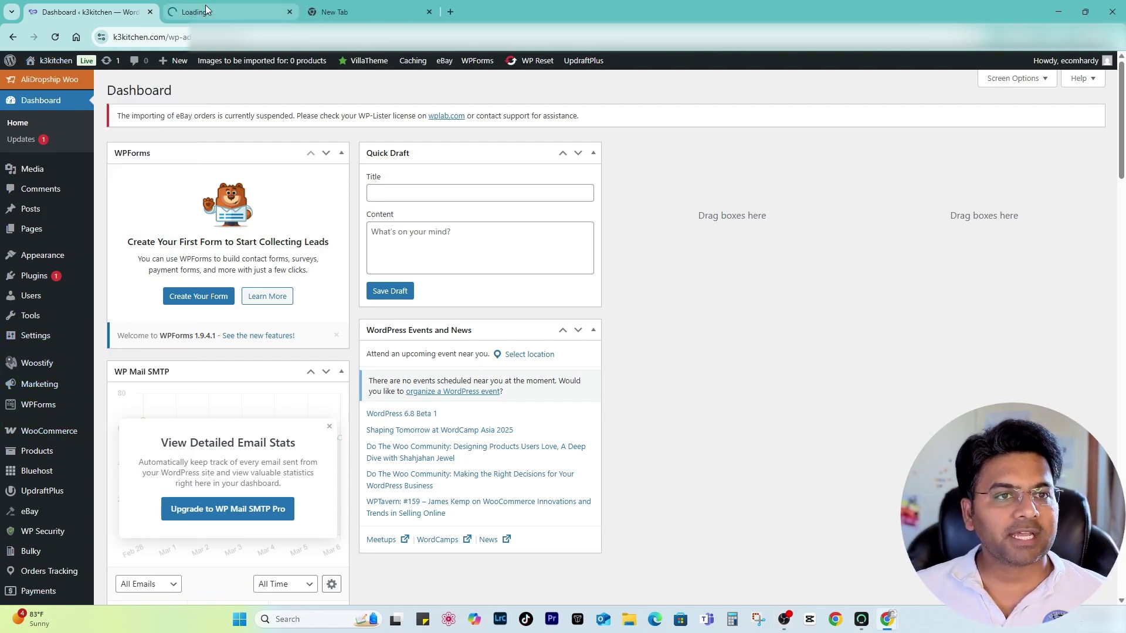
left_click(207, 11)
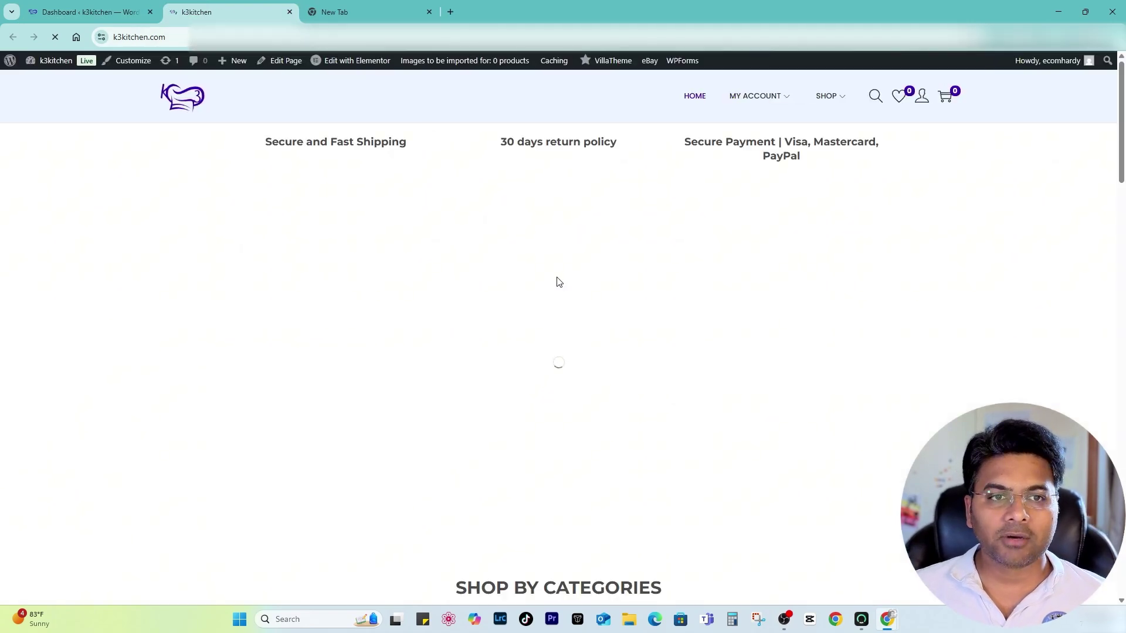
scroll(704, 305, "down", 10)
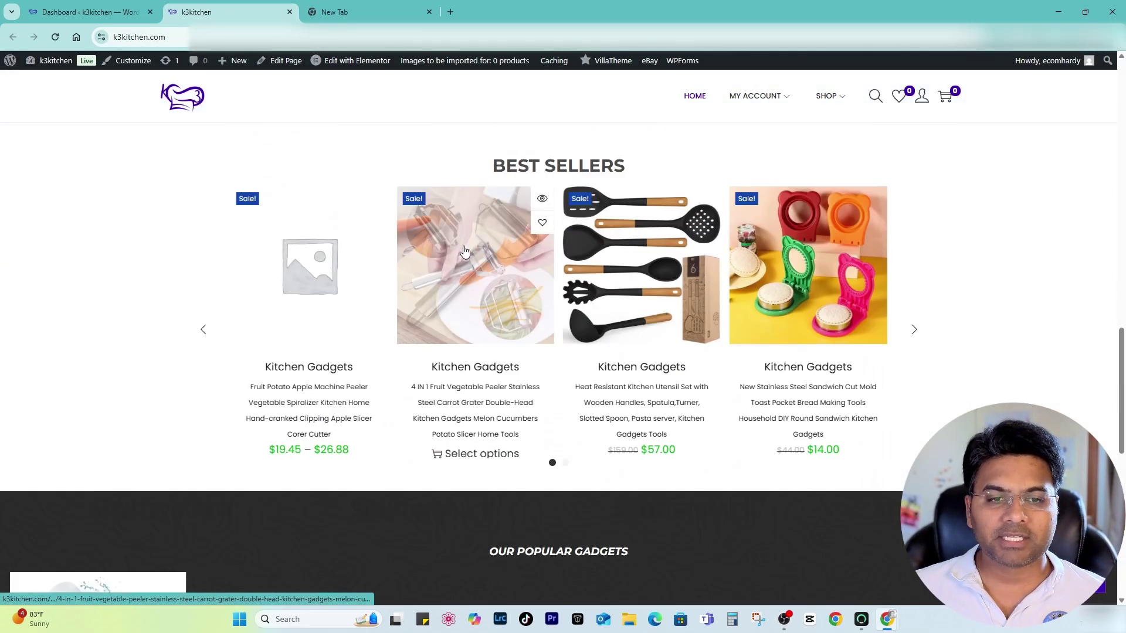
left_click(463, 260)
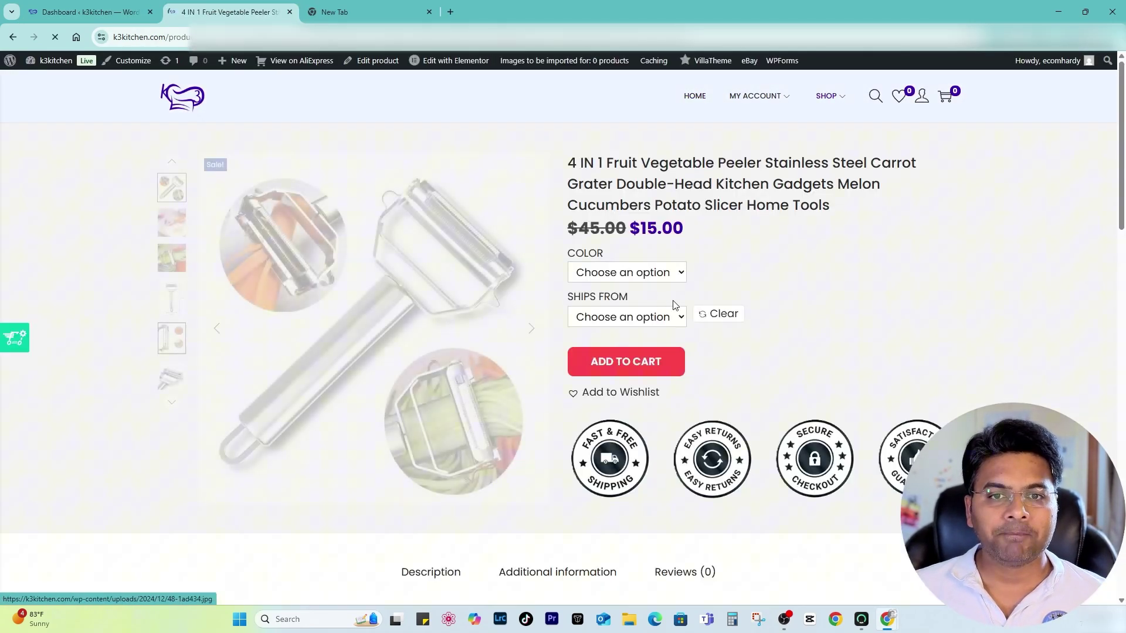
Step: Open the Customizer in a new tab from the peeler product page
scroll(927, 389, "down", 20)
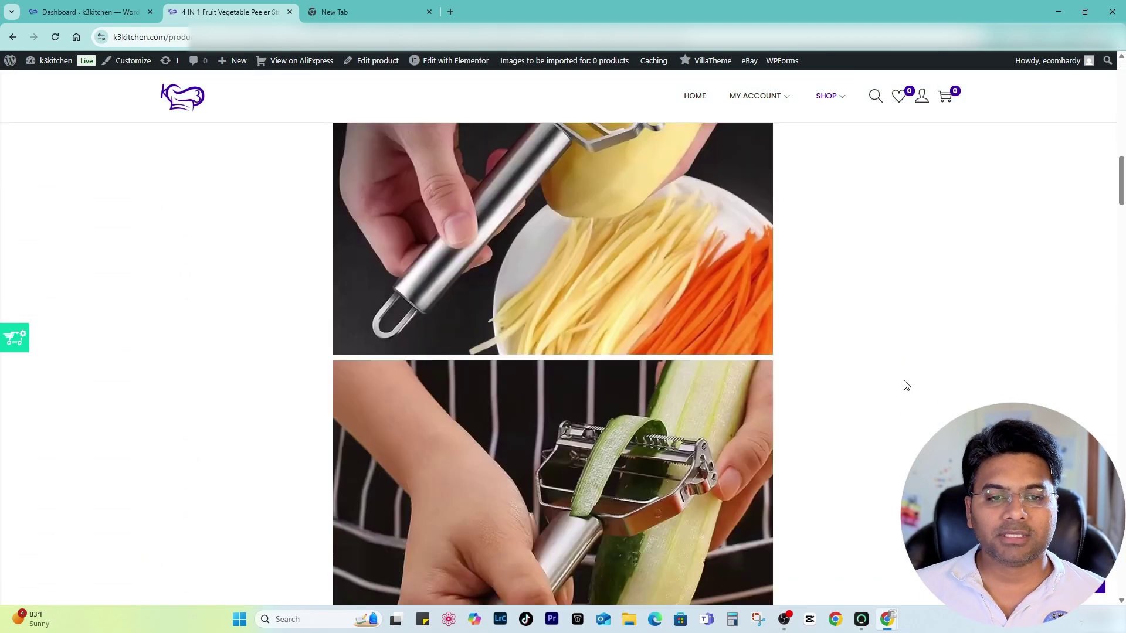
scroll(930, 393, "up", 20)
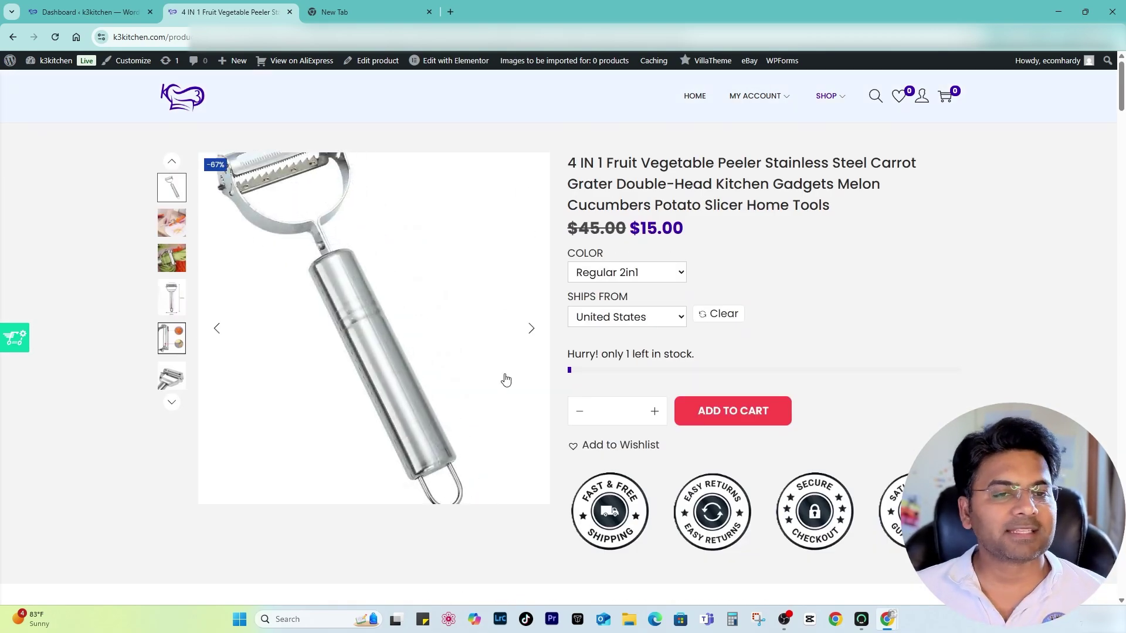
right_click(140, 64)
left_click(179, 73)
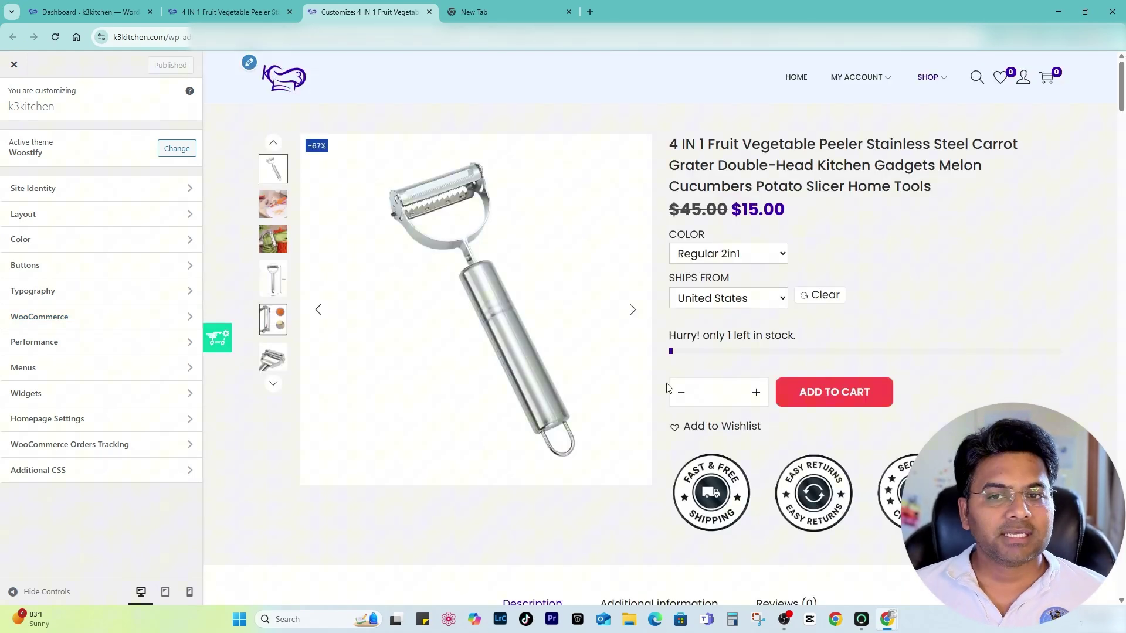
Step: In WooCommerce > Product Single > General, enable Breadcrumb and Product Navigation, and toggle Loading Bar off then on
left_click(72, 318)
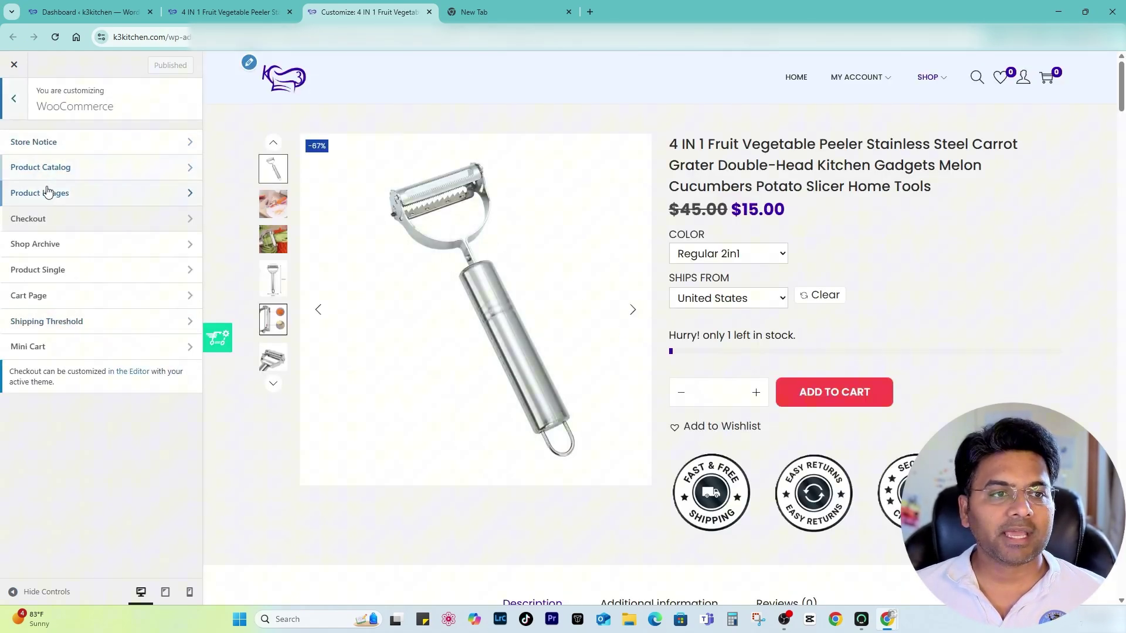
left_click(57, 270)
left_click(62, 144)
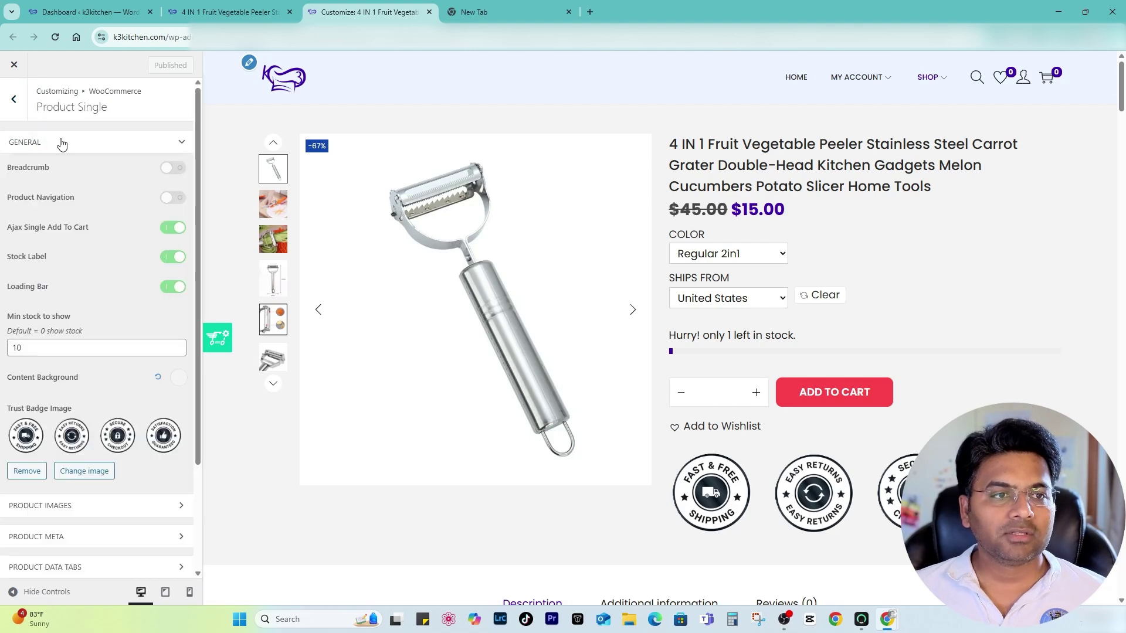
left_click(174, 171)
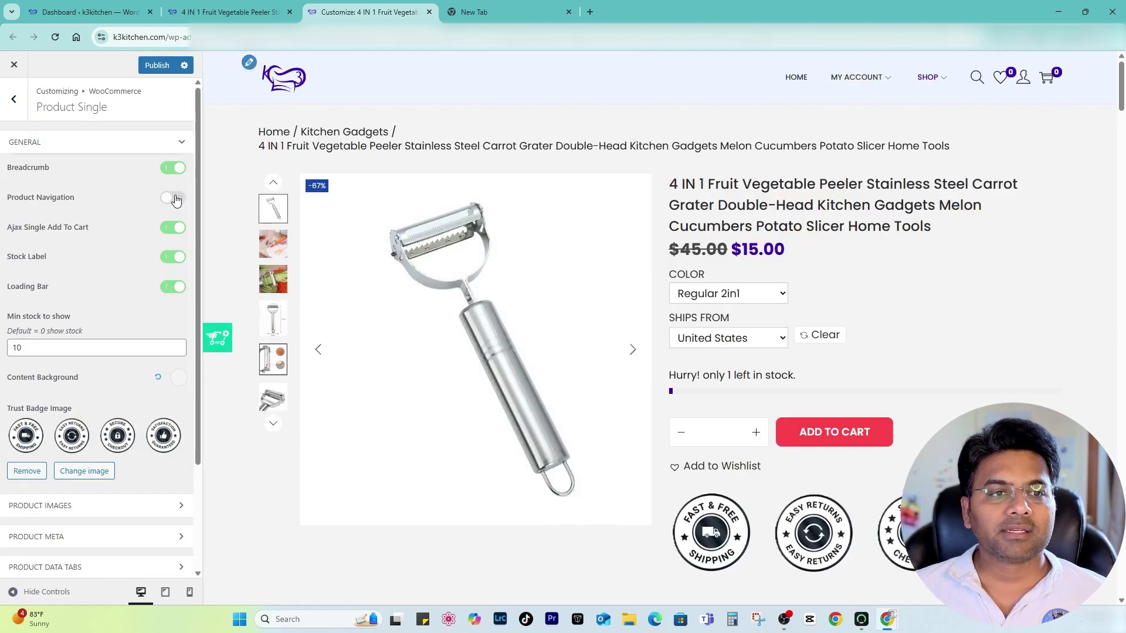
left_click(176, 198)
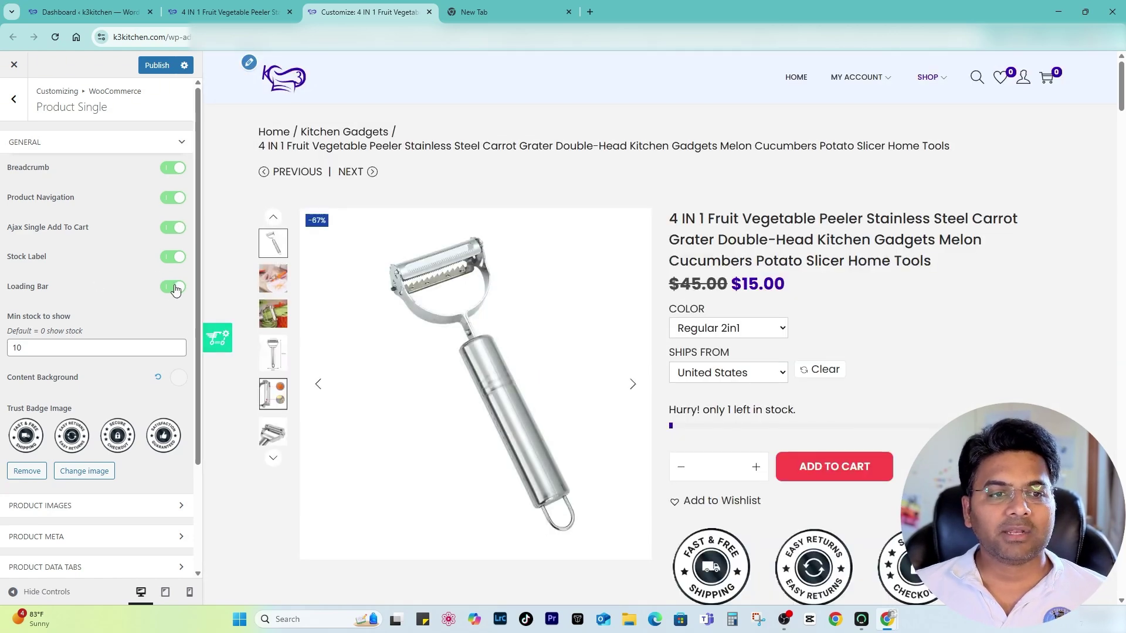
left_click(175, 289)
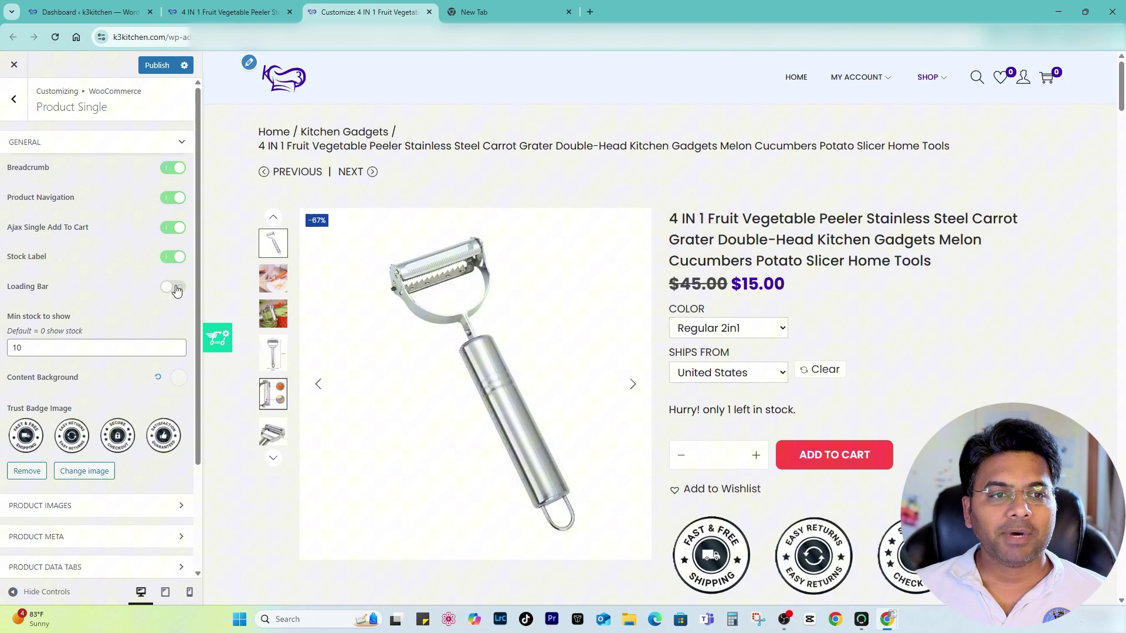
left_click(176, 287)
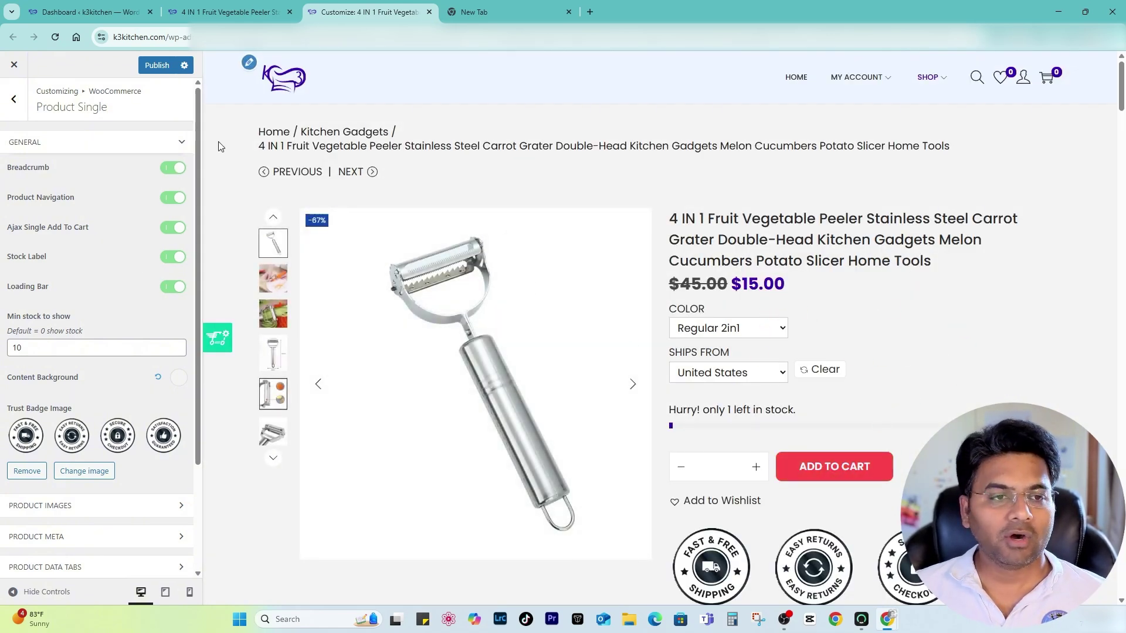
Step: Close the Customizer without publishing and return to the admin Dashboard
left_click(429, 13)
left_click(616, 112)
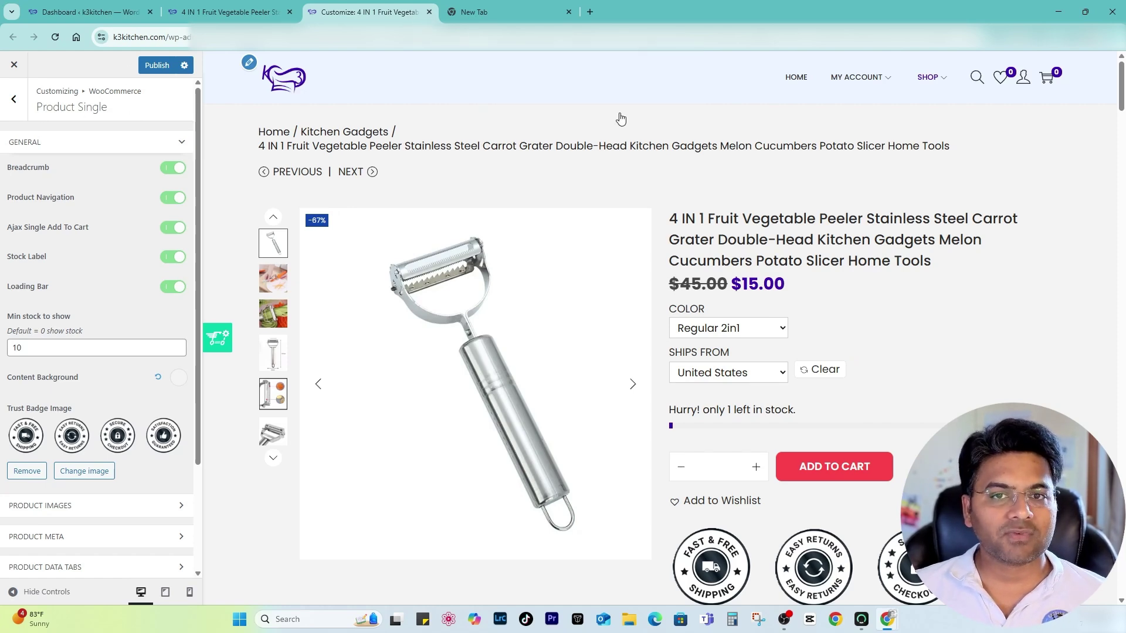
left_click(111, 8)
scroll(29, 463, "down", 2)
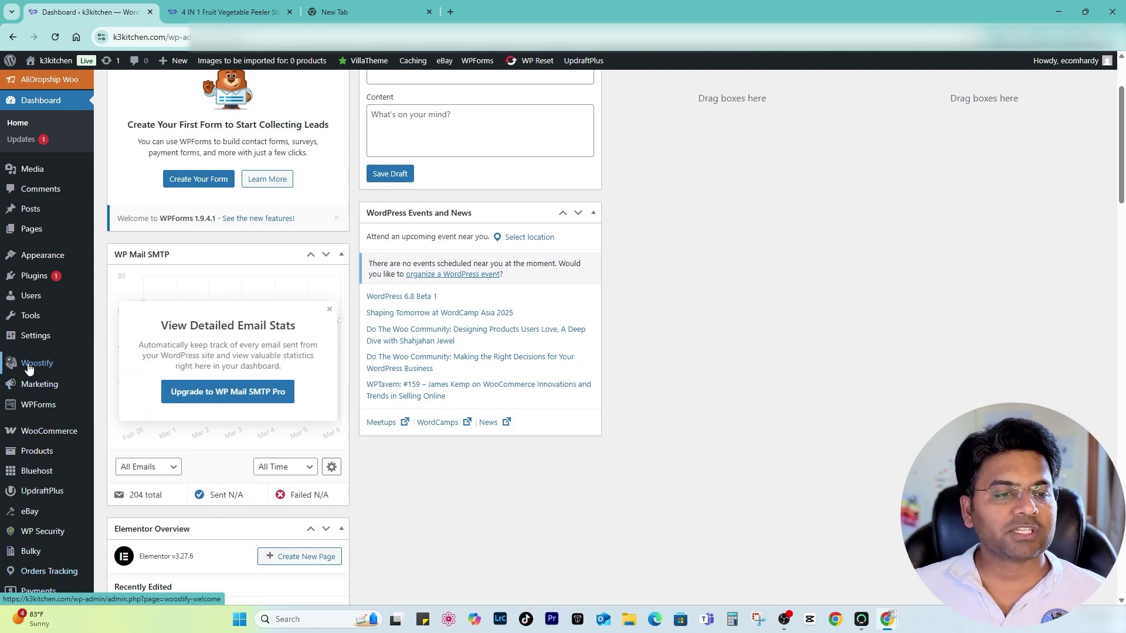
Step: Start a new WooBuilder template and choose Product Page as its type
mouse_move(31, 366)
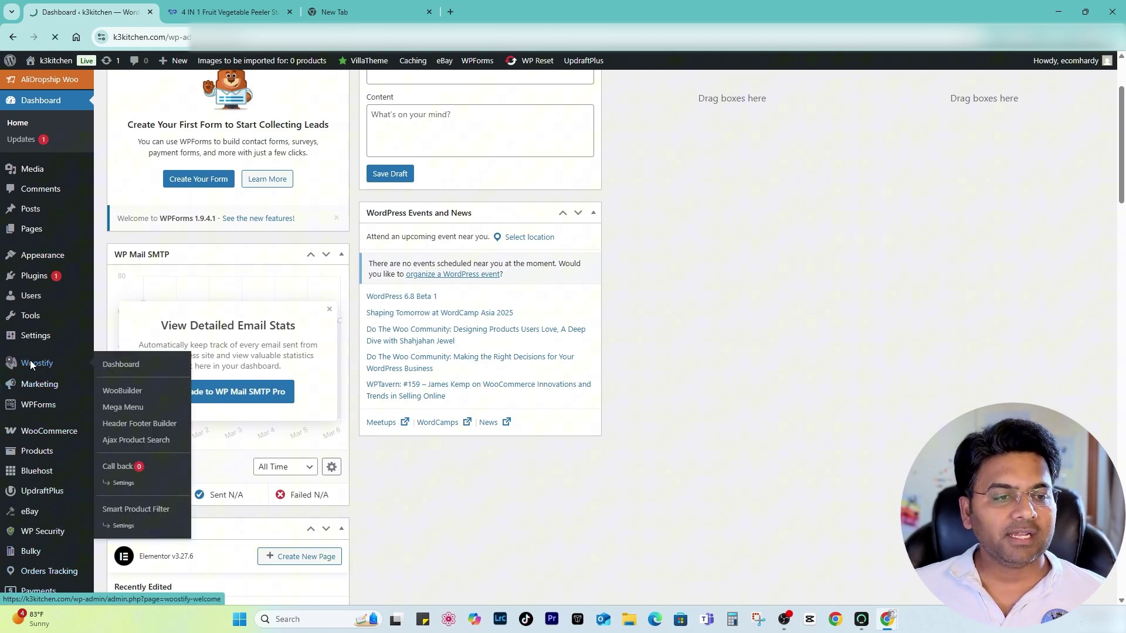
left_click(122, 393)
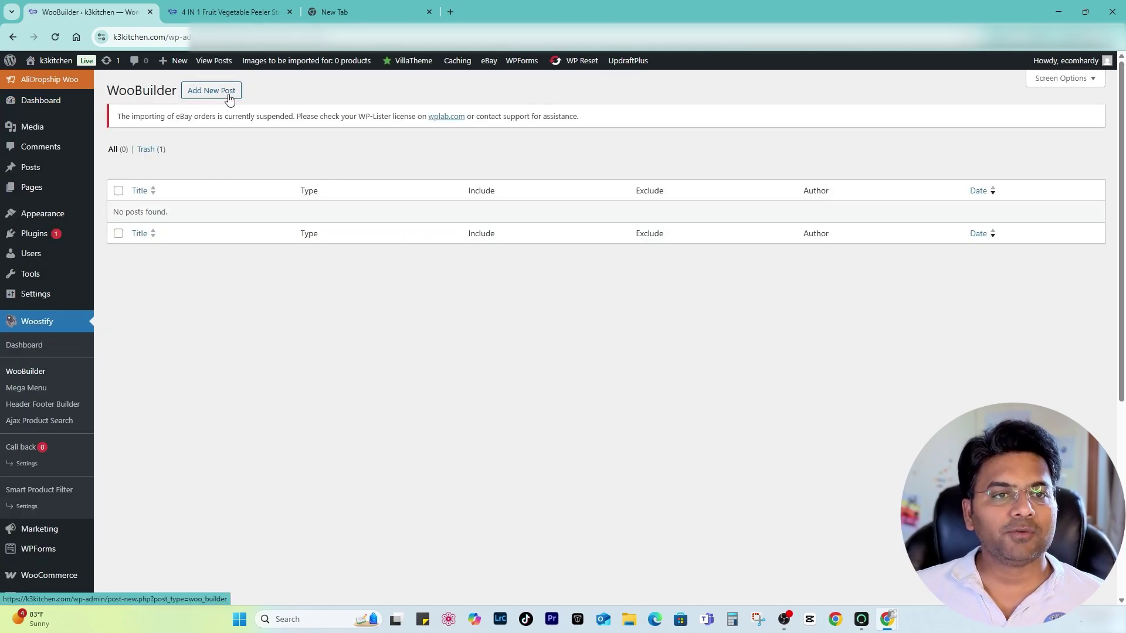
left_click(221, 98)
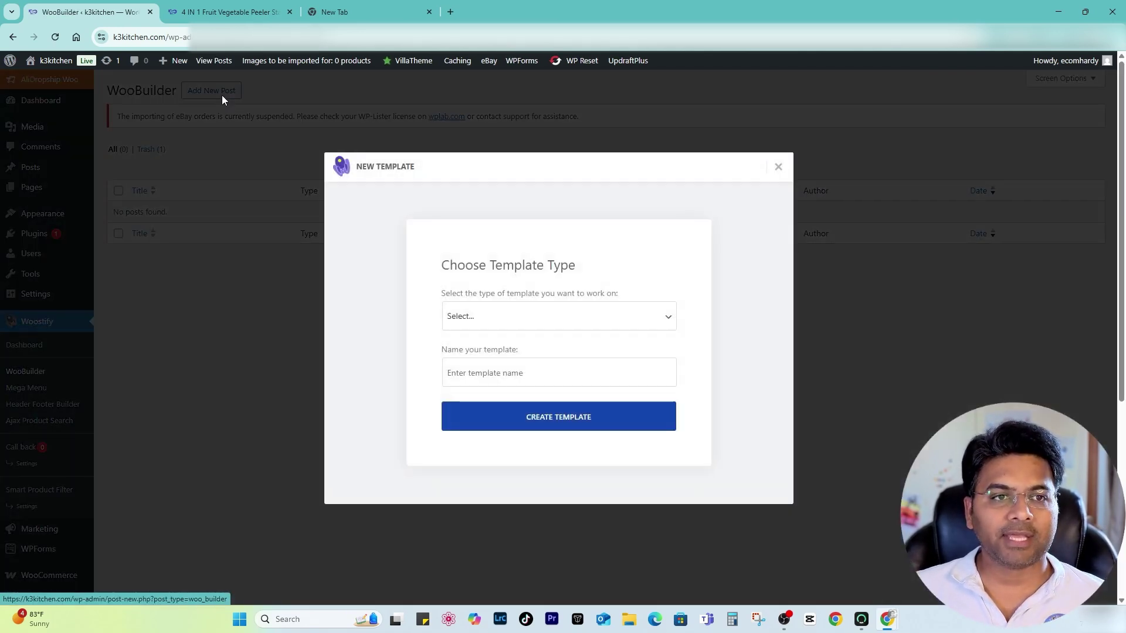
left_click(510, 324)
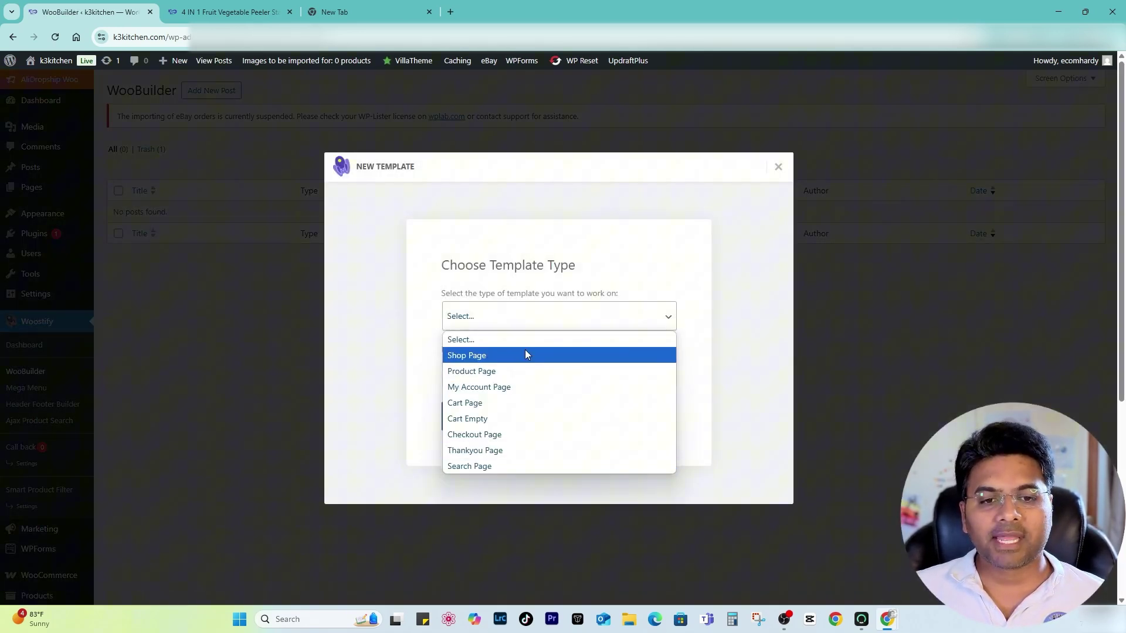
left_click(481, 373)
Step: Name the template 'Product Page' and create it
left_click(473, 374)
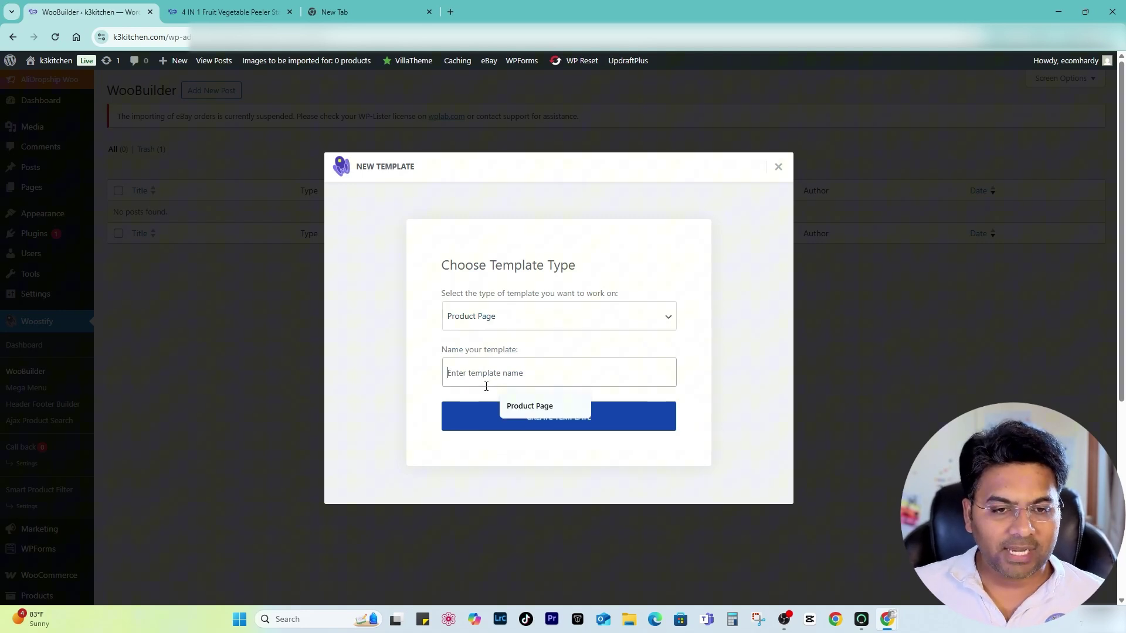
left_click(510, 405)
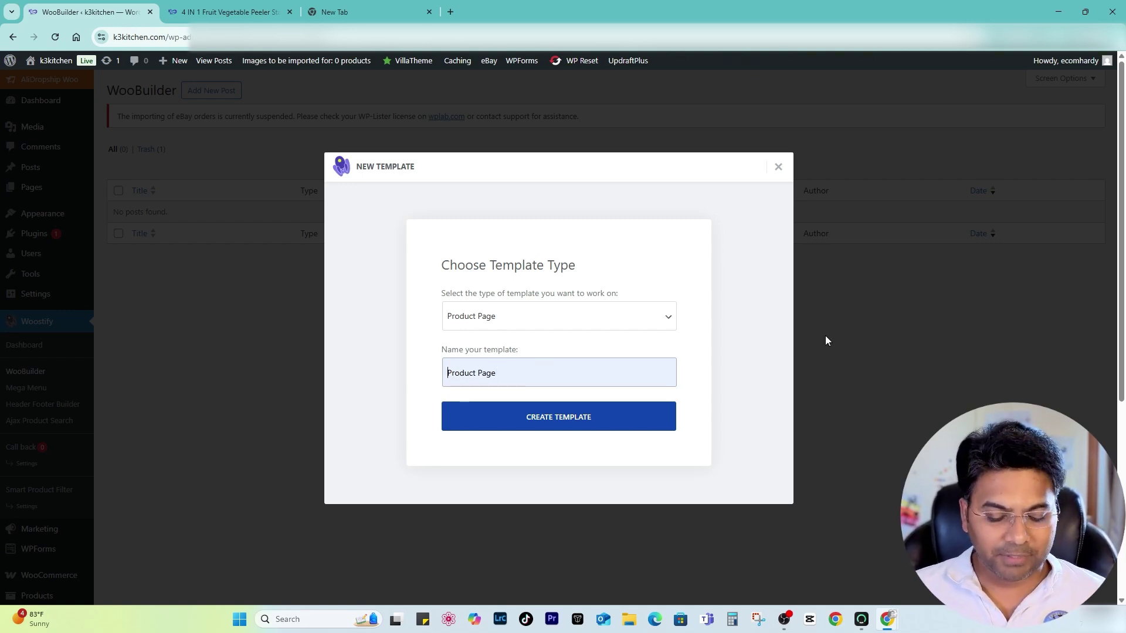
type("Kinife ")
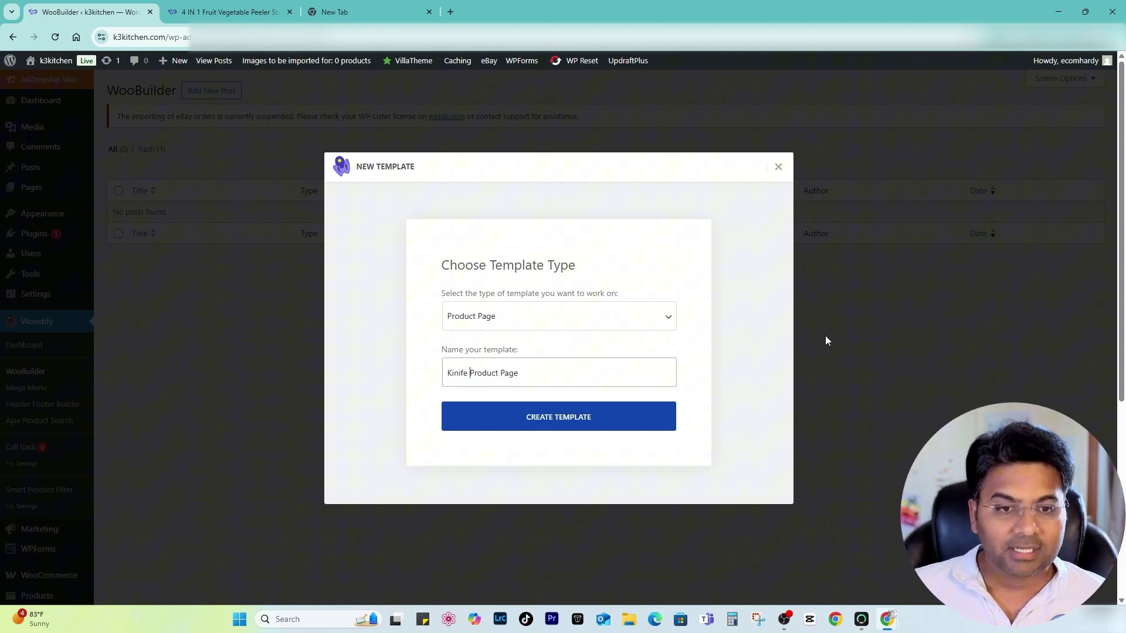
type("Category")
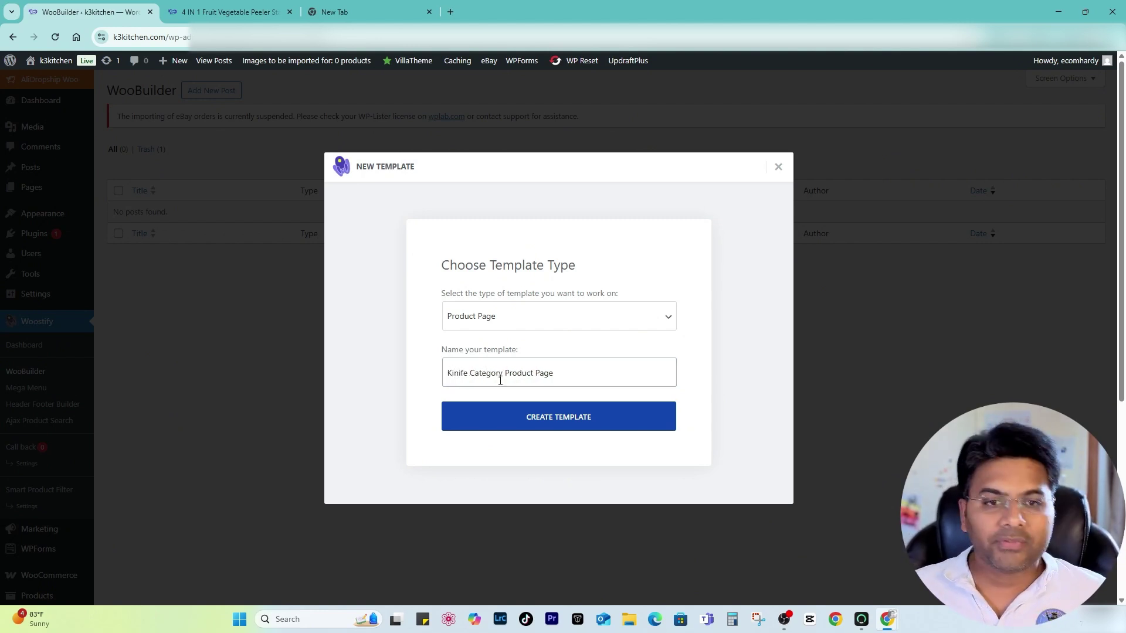
key("ctrl+BackSpace")
key("ctrl+BackSpace")
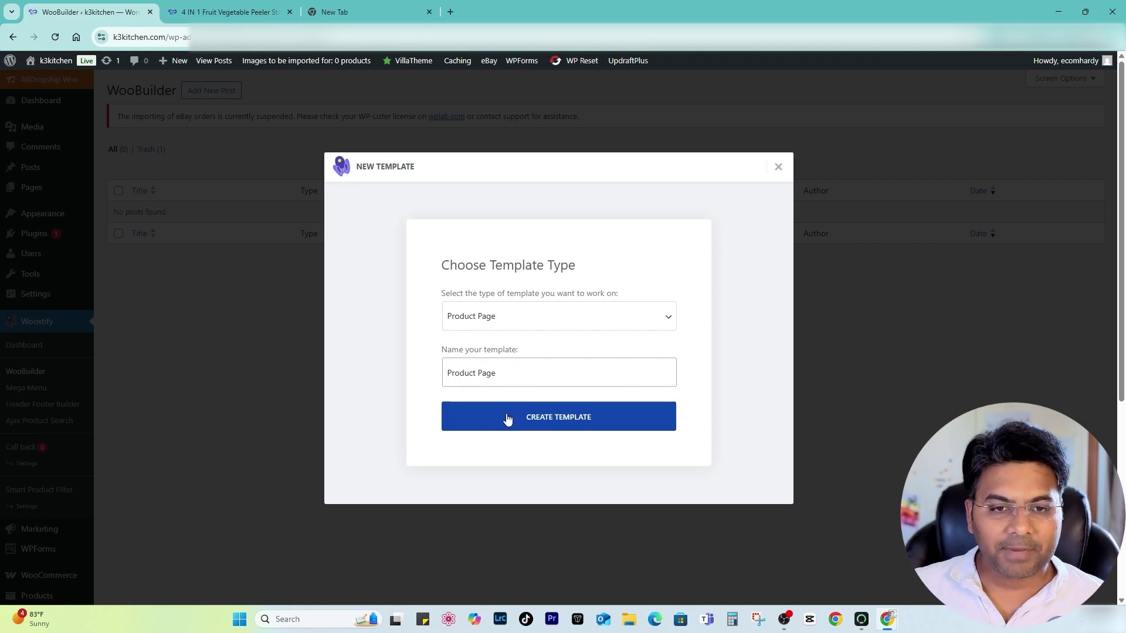
left_click(546, 423)
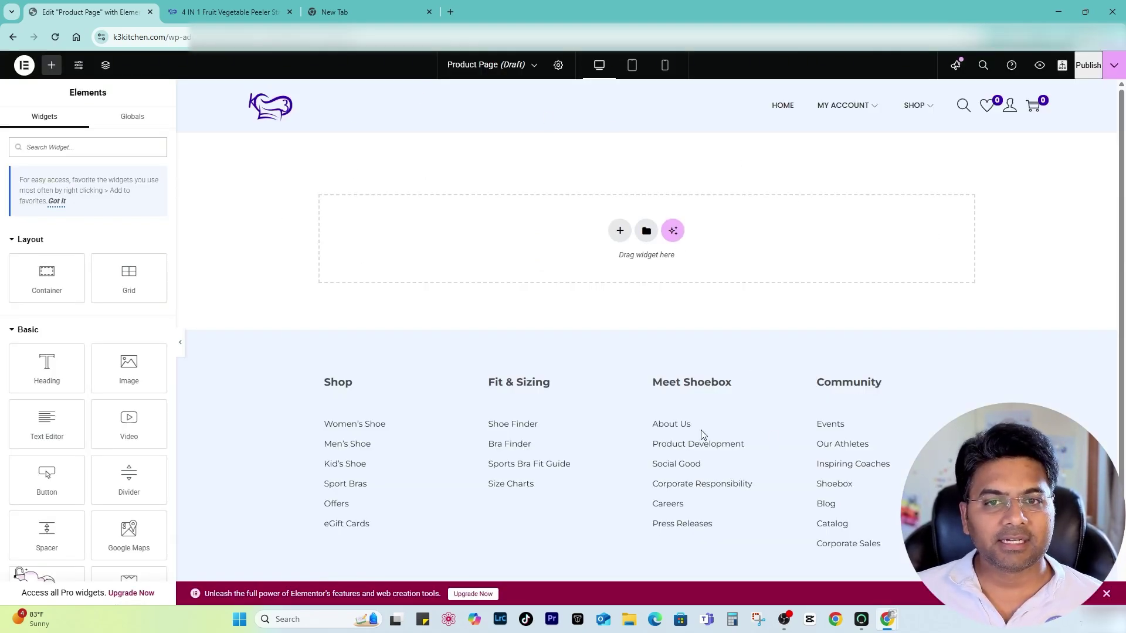
Step: Compare the empty Product Page draft with the live peeler product page, then return to Elementor
scroll(638, 293, "down", 2)
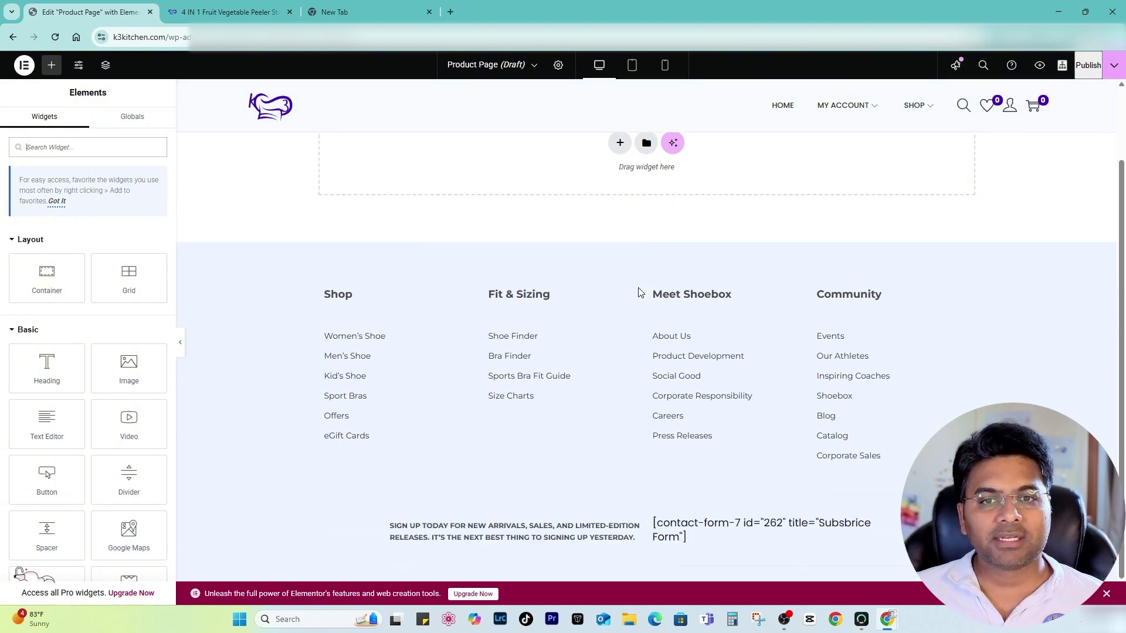
scroll(574, 346, "up", 2)
left_click(228, 12)
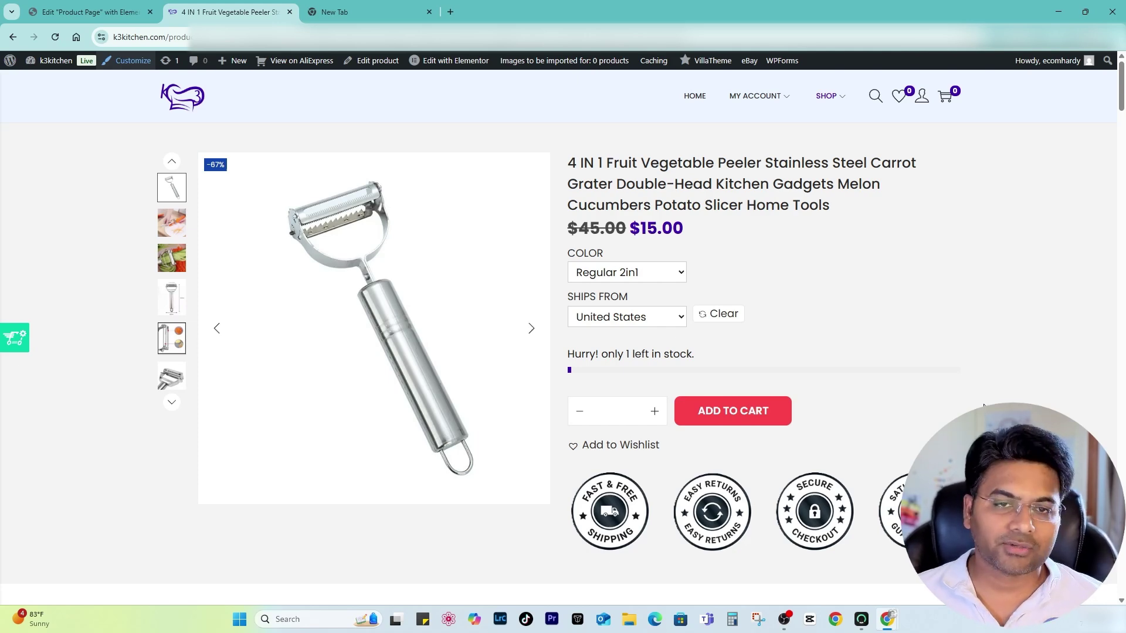
key("ctrl+shift+Tab")
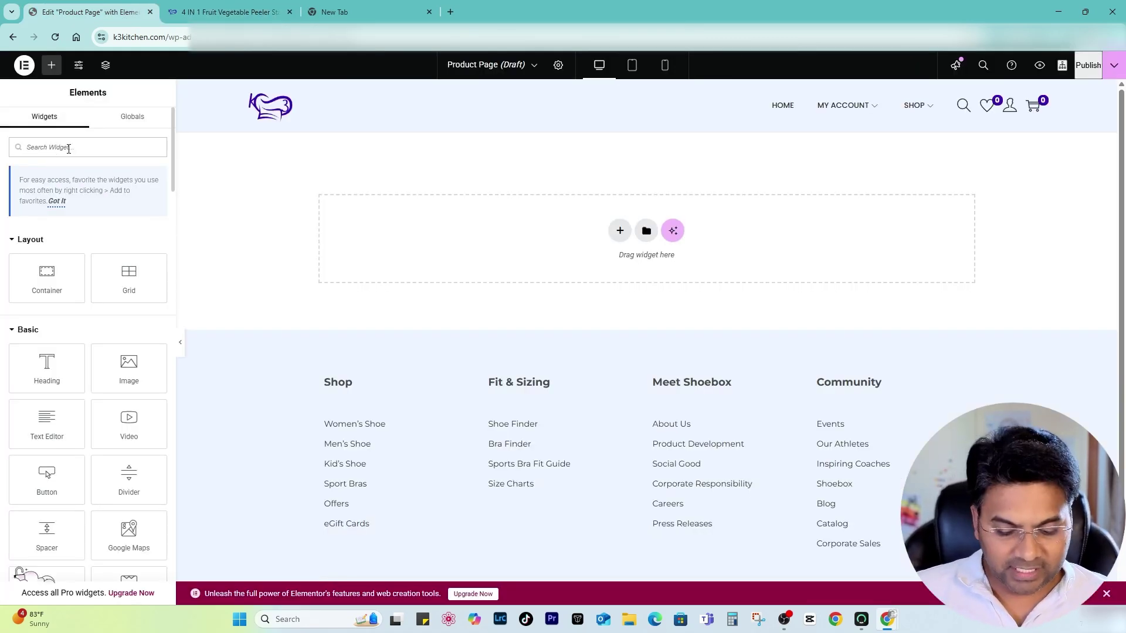
Step: Search the Elements panel for 'product', then clear the search
left_click(69, 148)
type("product")
scroll(55, 410, "down", 3)
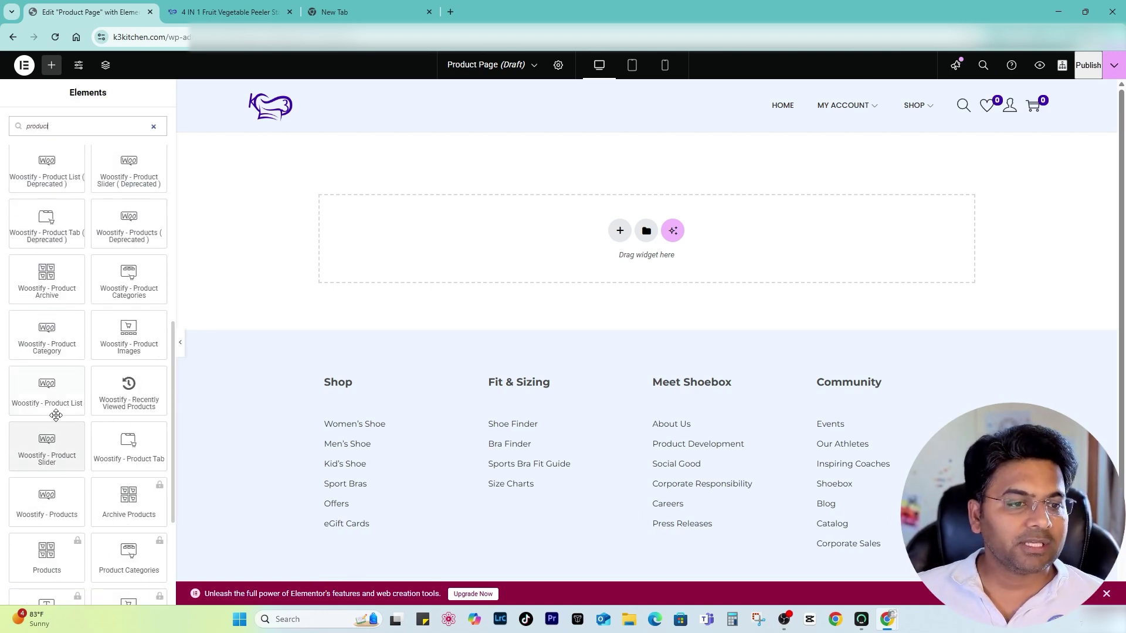
scroll(56, 415, "down", 3)
scroll(55, 235, "up", 10)
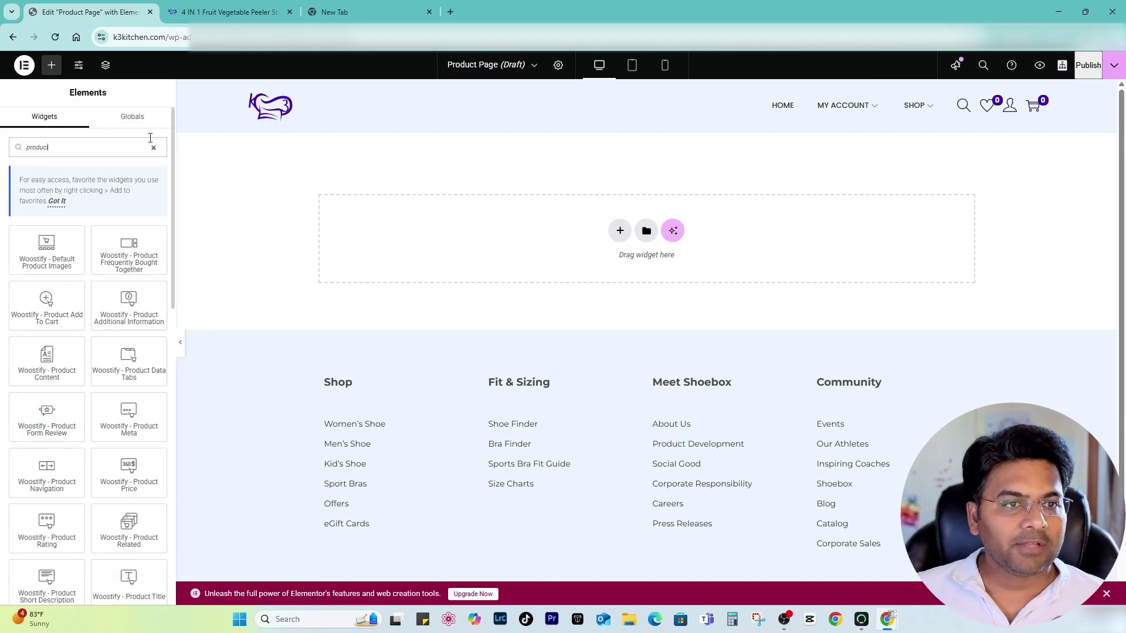
left_click(154, 150)
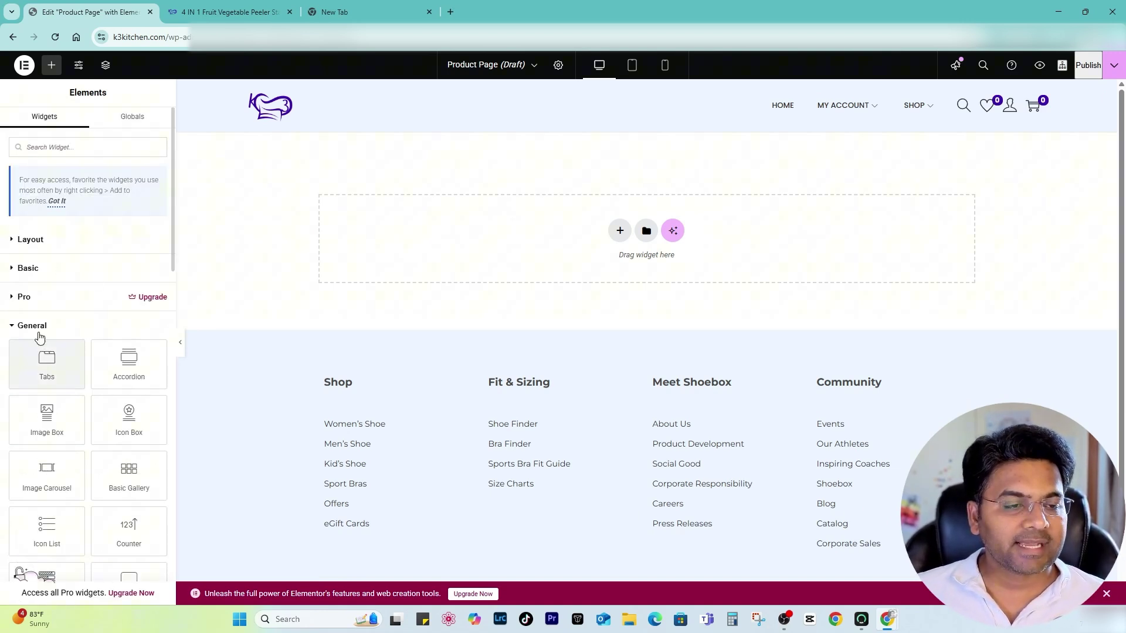
Step: Collapse the General category and expand Woostify Product to list its widgets
left_click(40, 332)
scroll(55, 376, "down", 2)
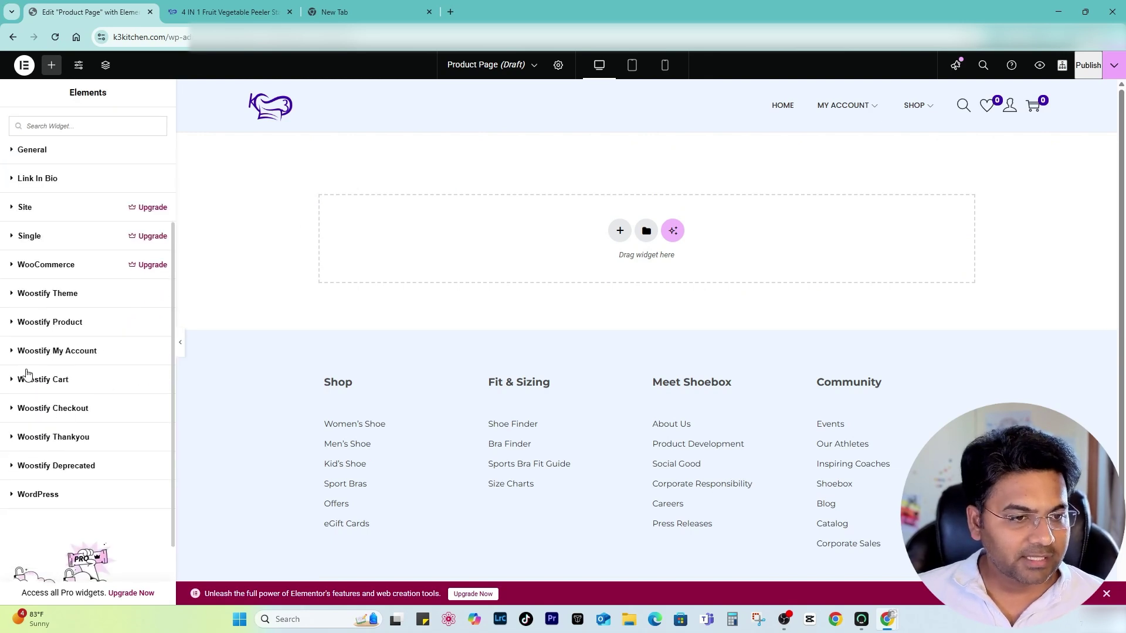
left_click(50, 326)
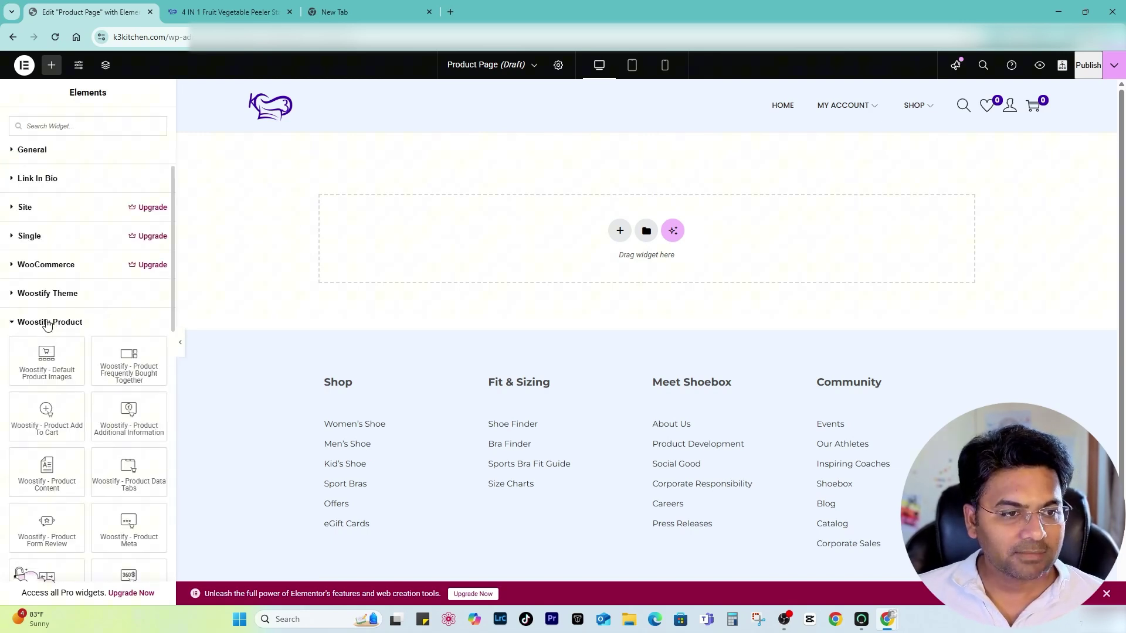
scroll(45, 296, "down", 2)
scroll(128, 475, "down", 4)
scroll(128, 476, "up", 5)
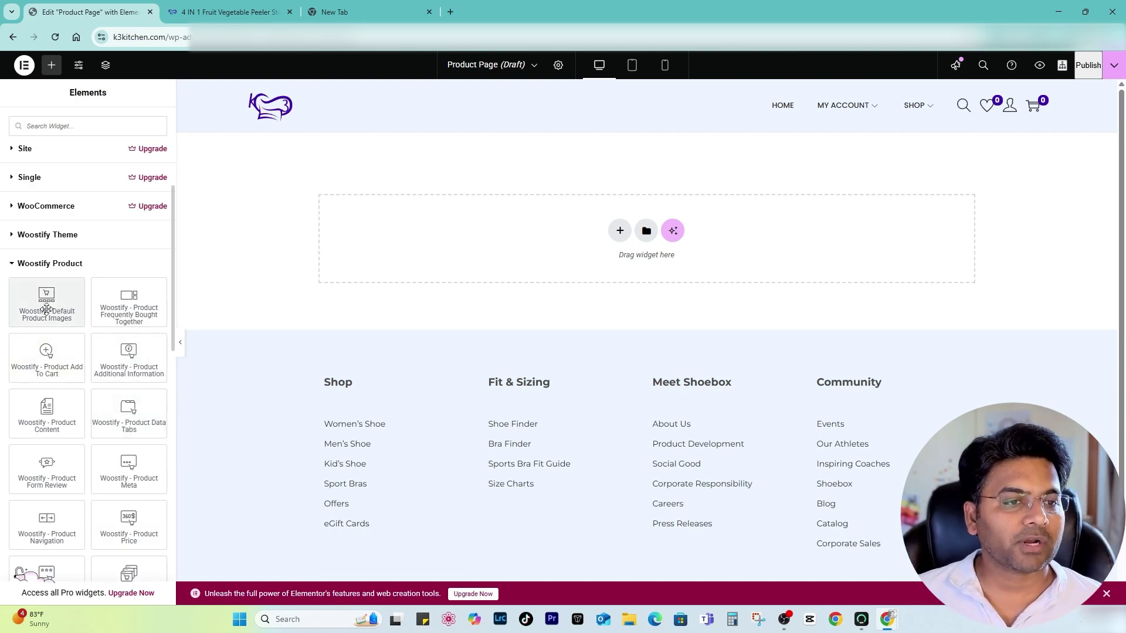
Step: Add a flexbox container with a two-column structure
left_click(622, 233)
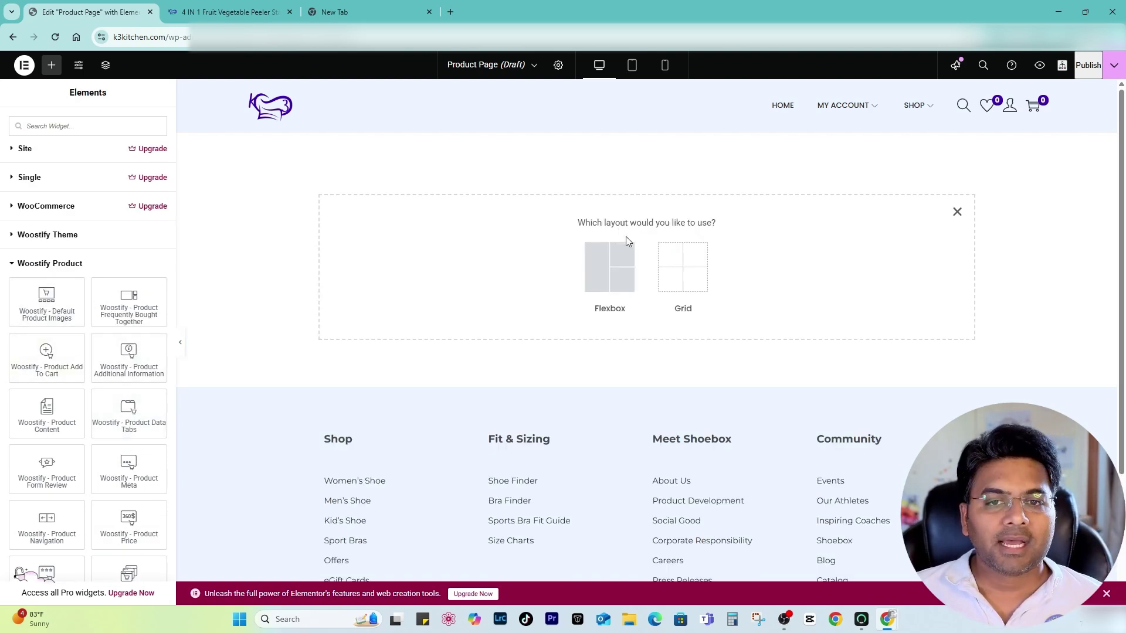
left_click(610, 282)
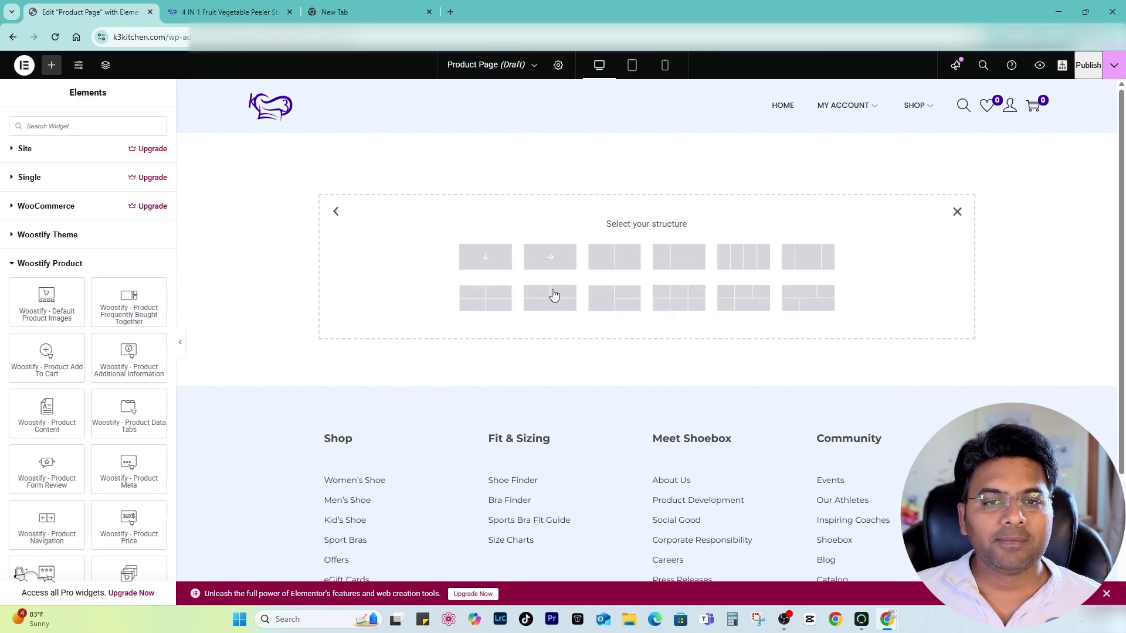
left_click(611, 260)
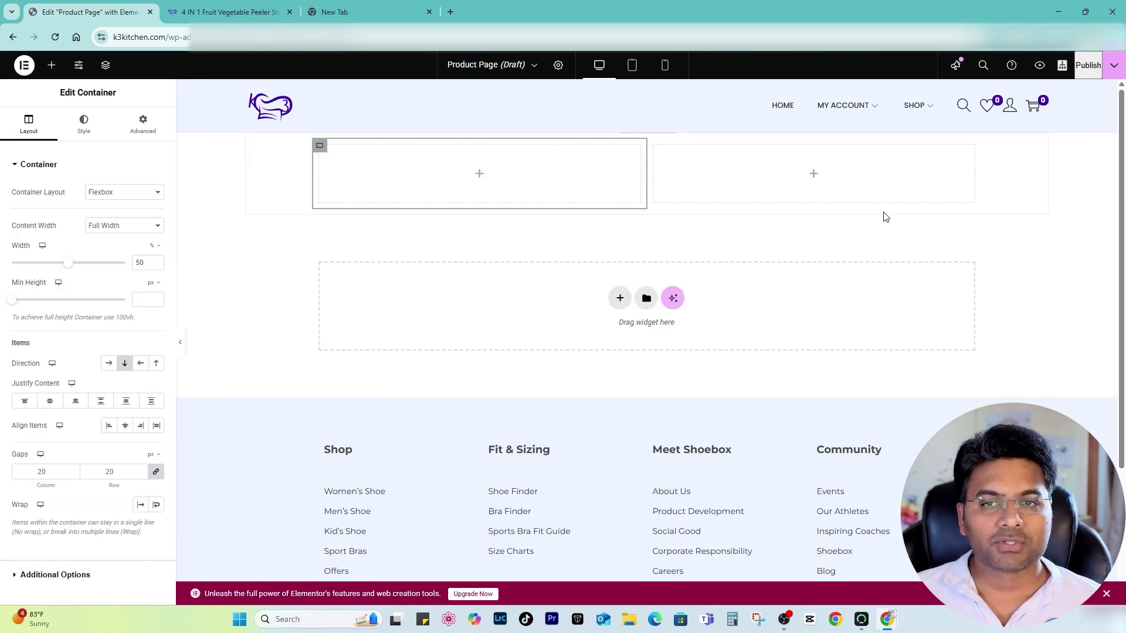
Step: Place Product Images in the left column, and Product Title and Product Price in the right
left_click(51, 65)
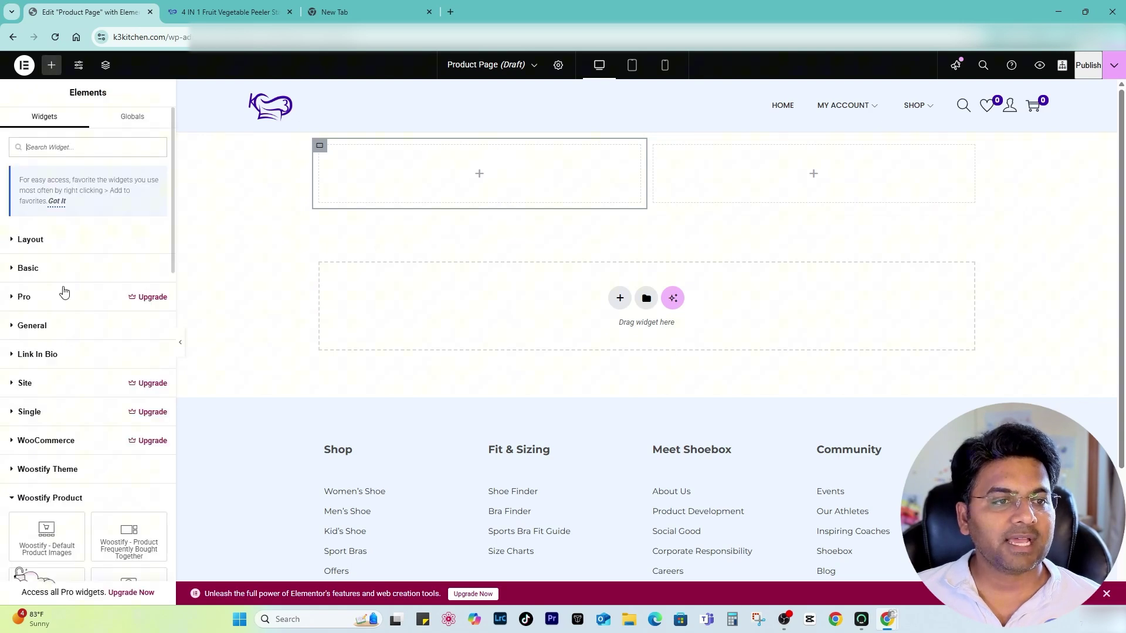
scroll(50, 392, "down", 10)
left_click_drag(124, 521, 440, 177)
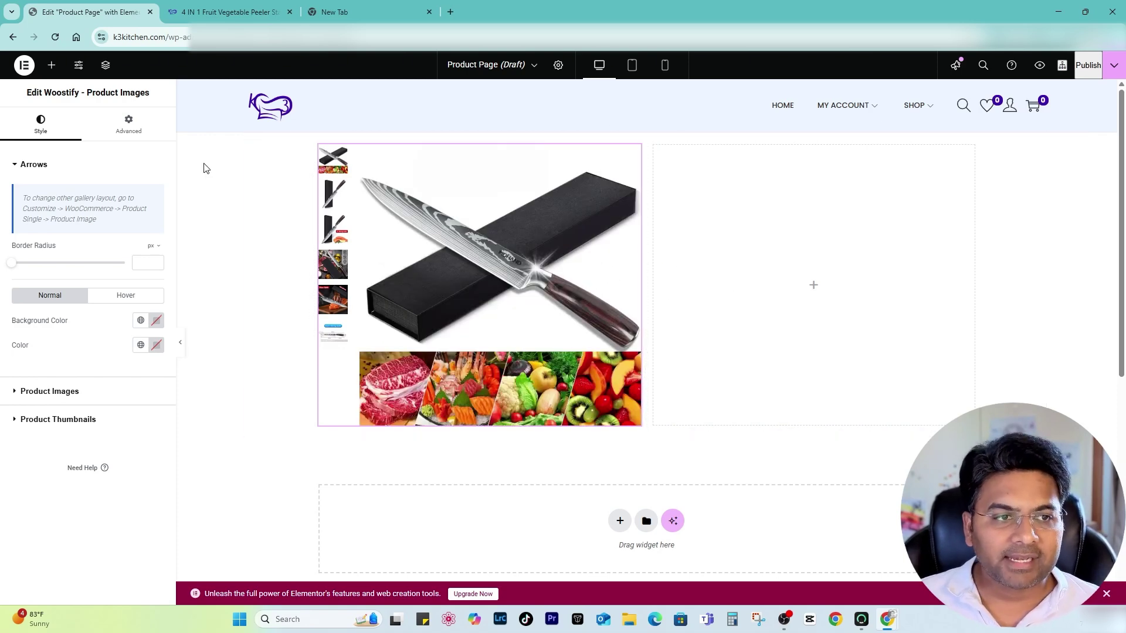
left_click(51, 65)
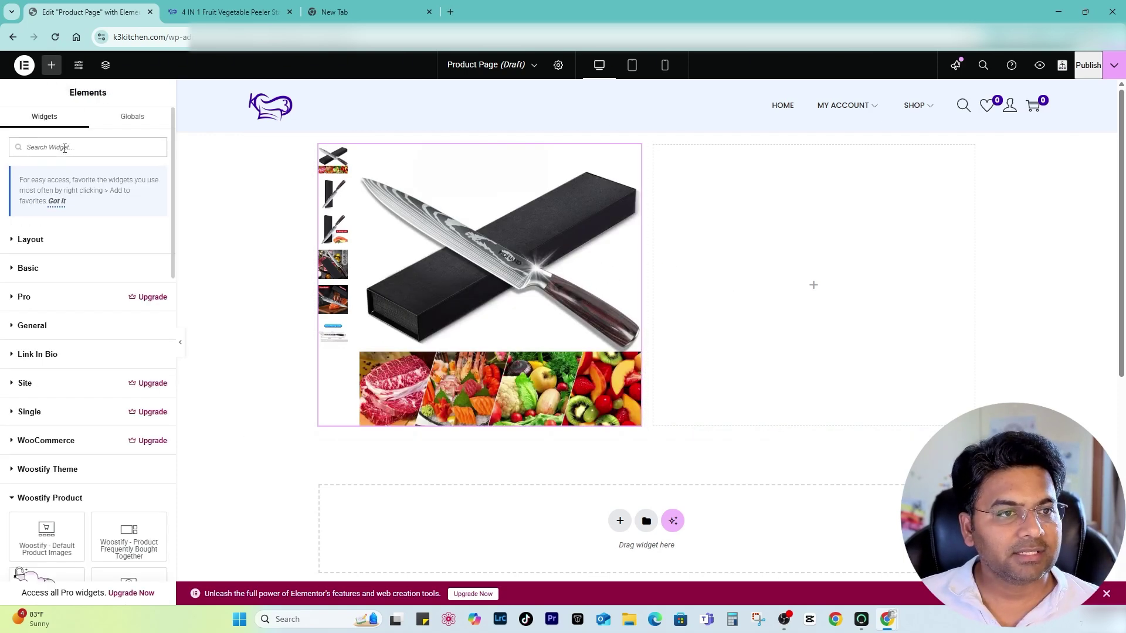
type("tit")
left_click_drag(150, 251, 813, 291)
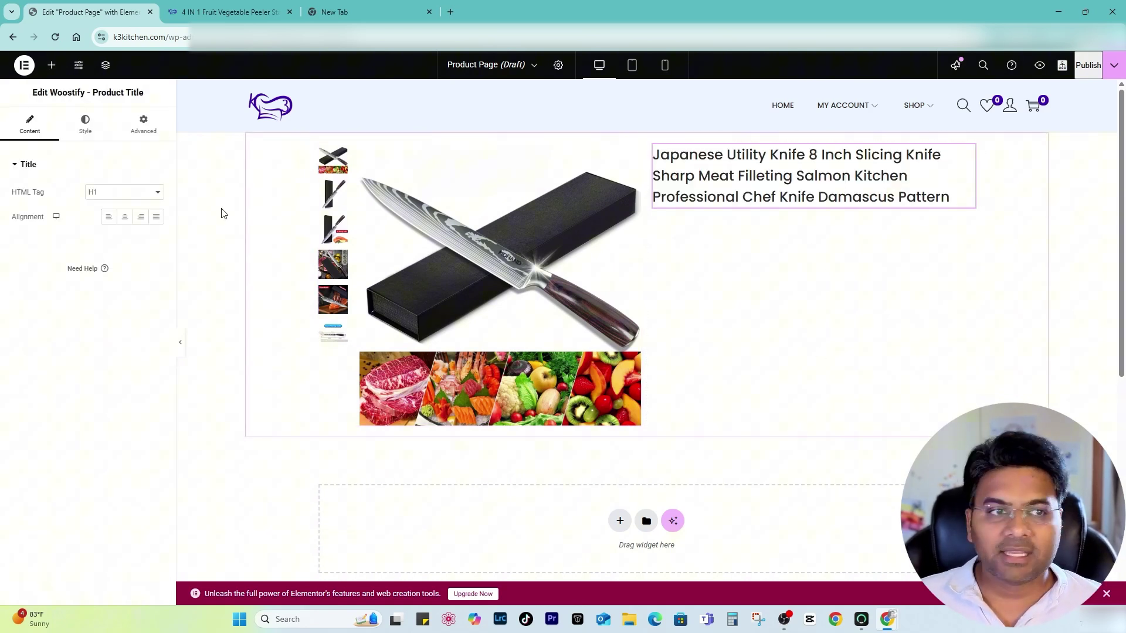
left_click(51, 65)
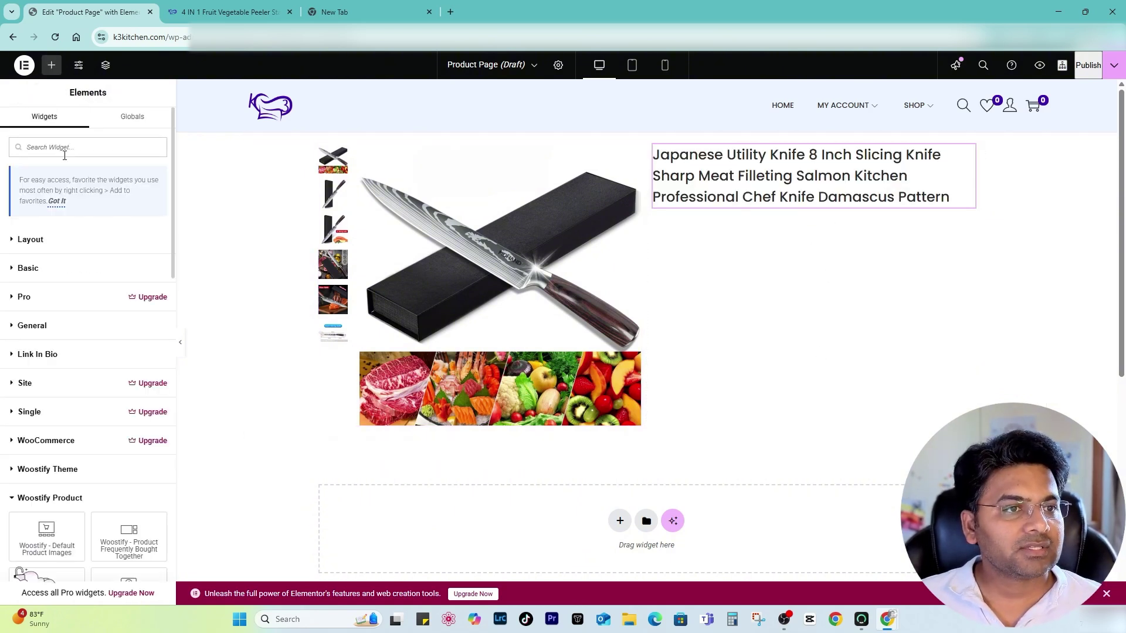
type("price")
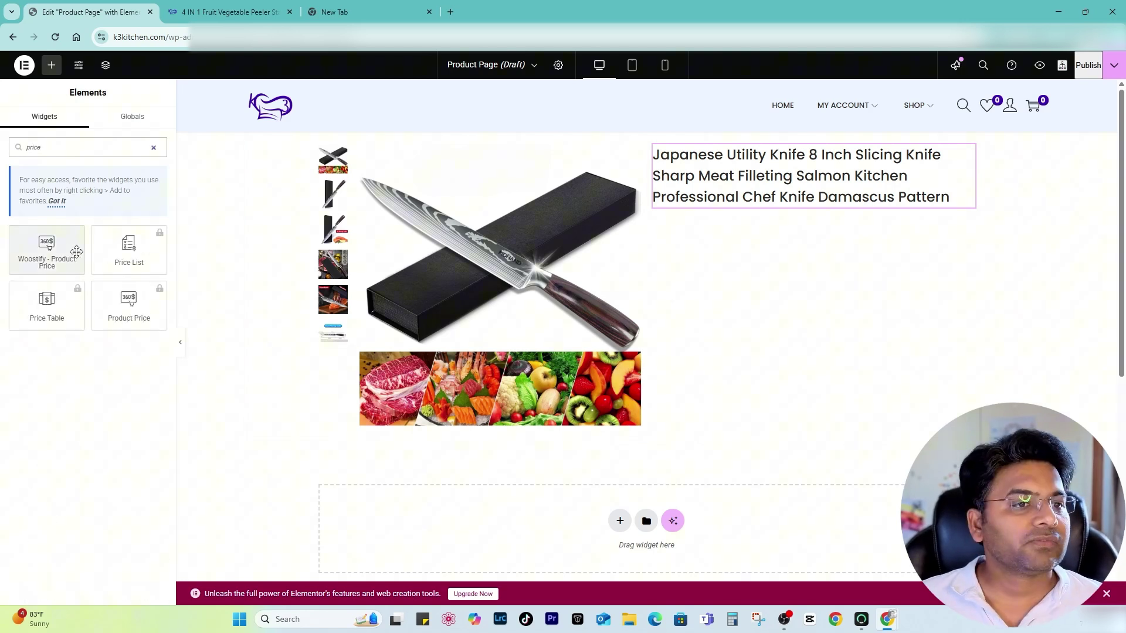
left_click_drag(69, 246, 764, 234)
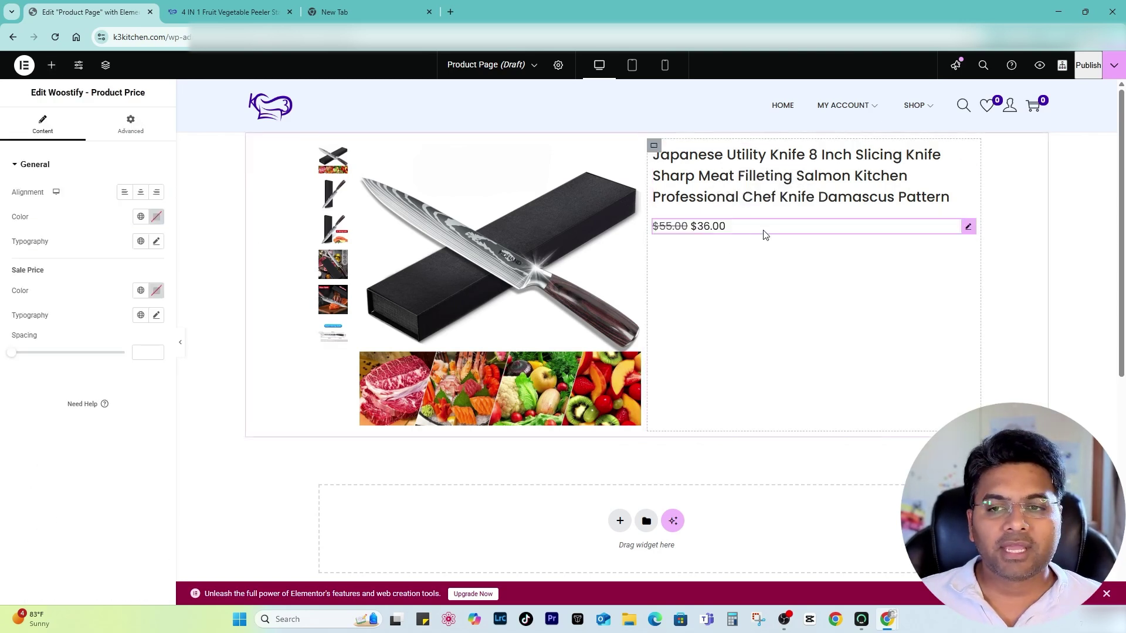
Step: Make the price text green and bold
left_click(157, 218)
left_click_drag(163, 329, 174, 319)
left_click(158, 359)
left_click(156, 217)
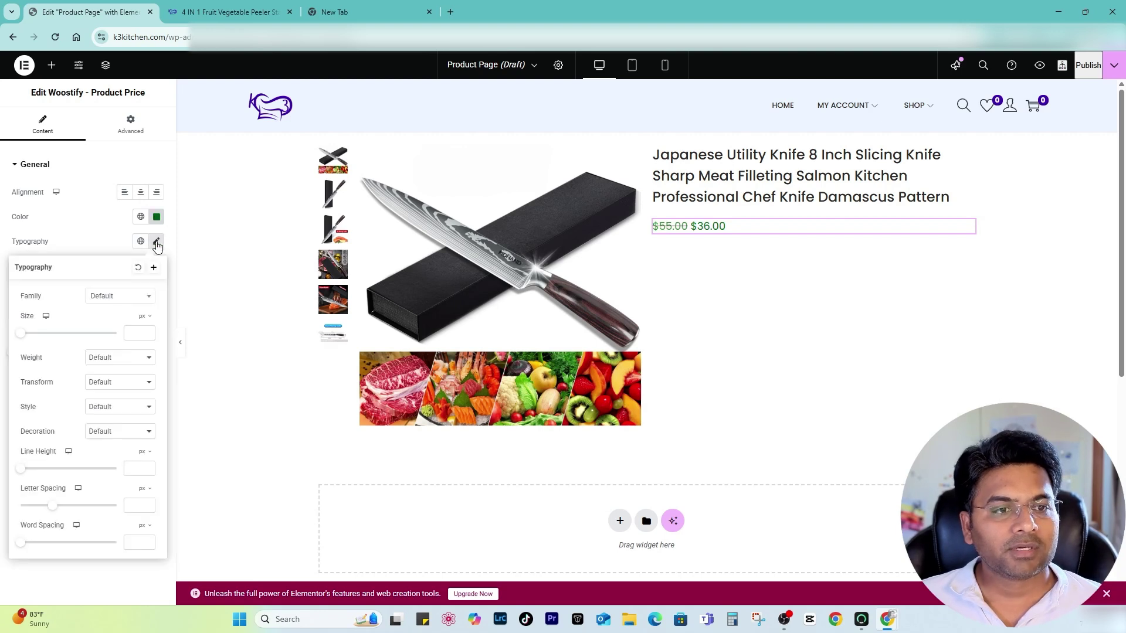
left_click(121, 296)
left_click(121, 407)
left_click(120, 358)
left_click(135, 459)
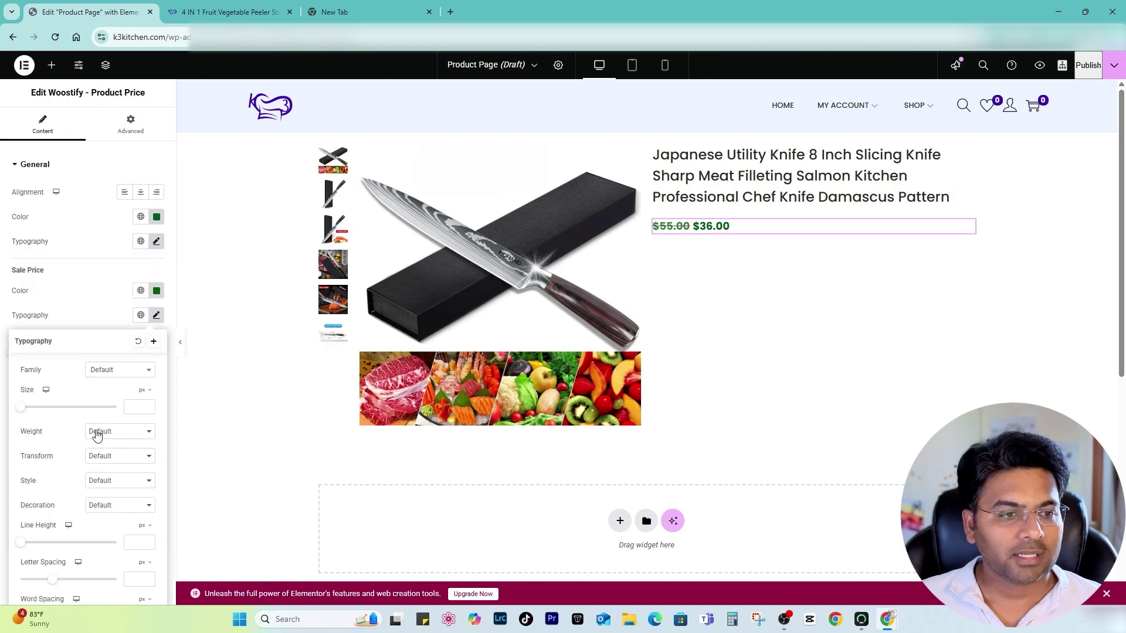
Step: Give the sale price font weight 500 and a darker colour
left_click(121, 431)
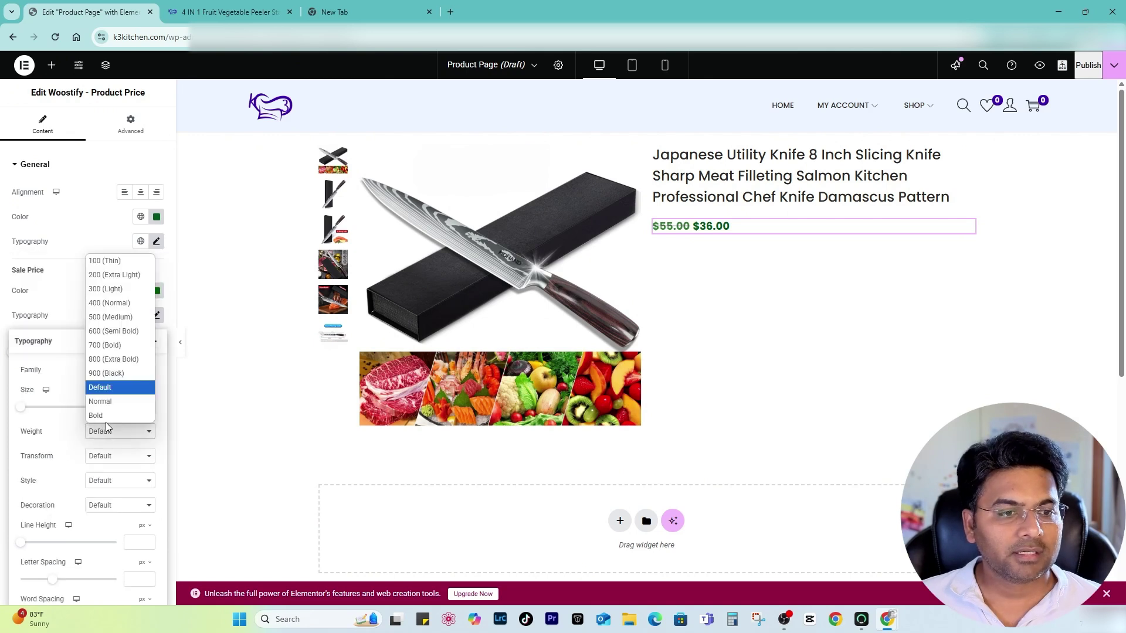
left_click(121, 318)
left_click(82, 275)
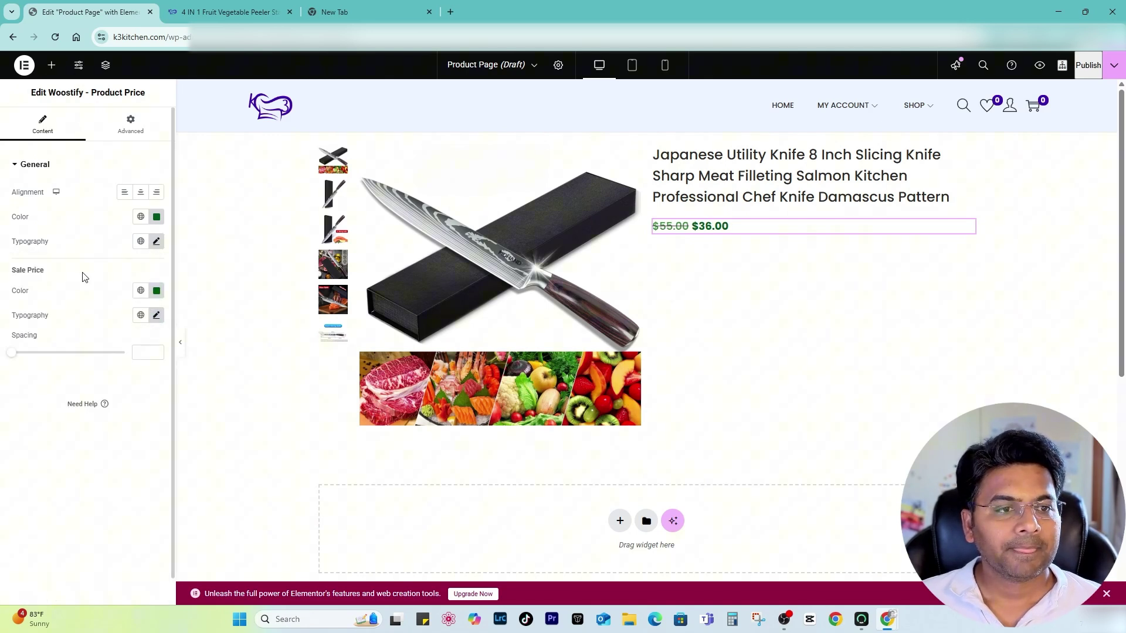
left_click(156, 290)
left_click_drag(168, 393, 223, 412)
left_click(197, 247)
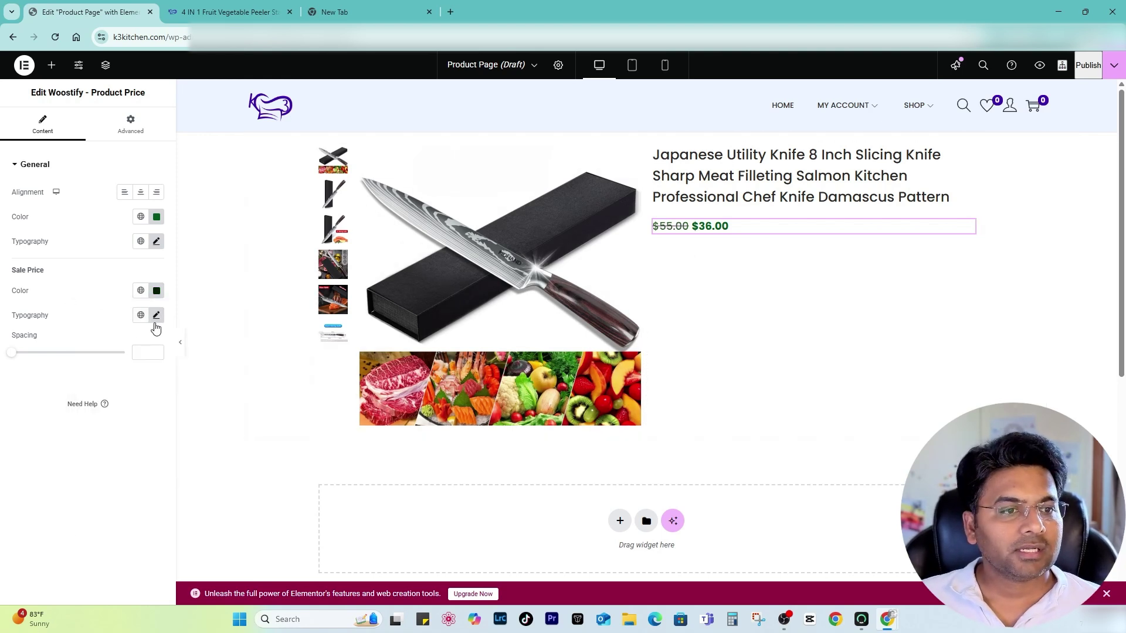
Step: Set the price size to 24px and the sale price size to 20px
left_click(157, 242)
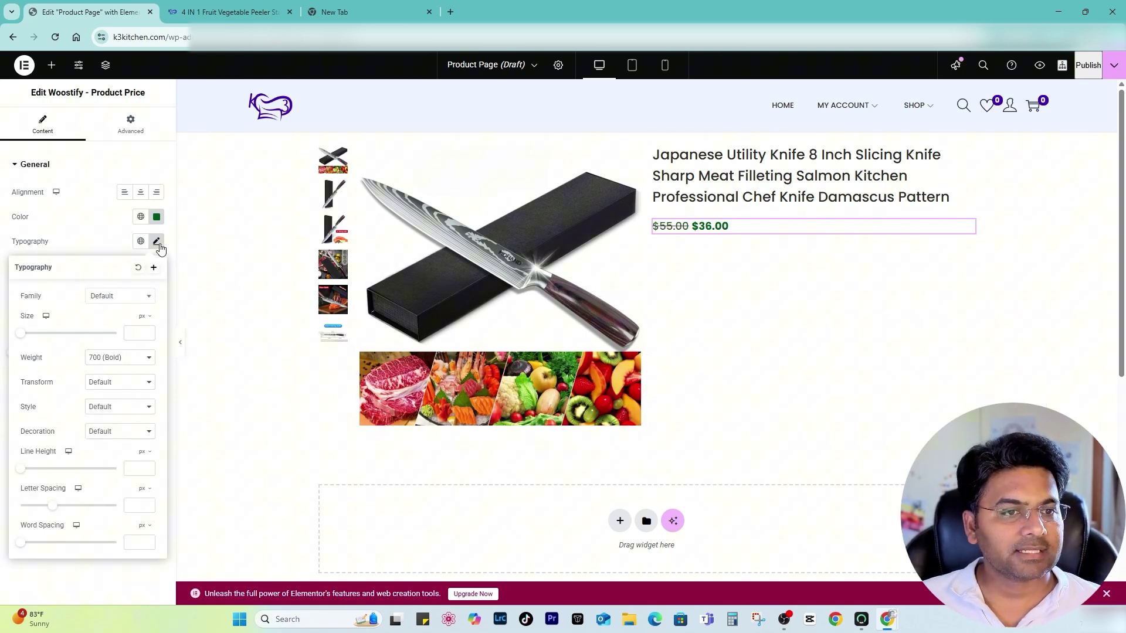
left_click(22, 340)
left_click(148, 332)
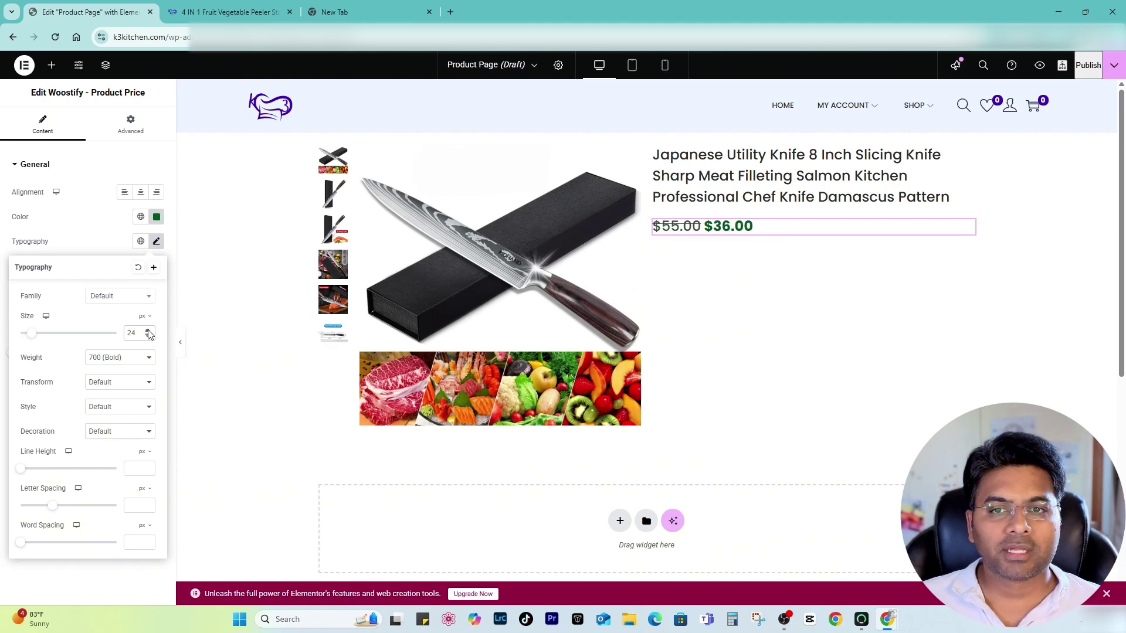
left_click(115, 253)
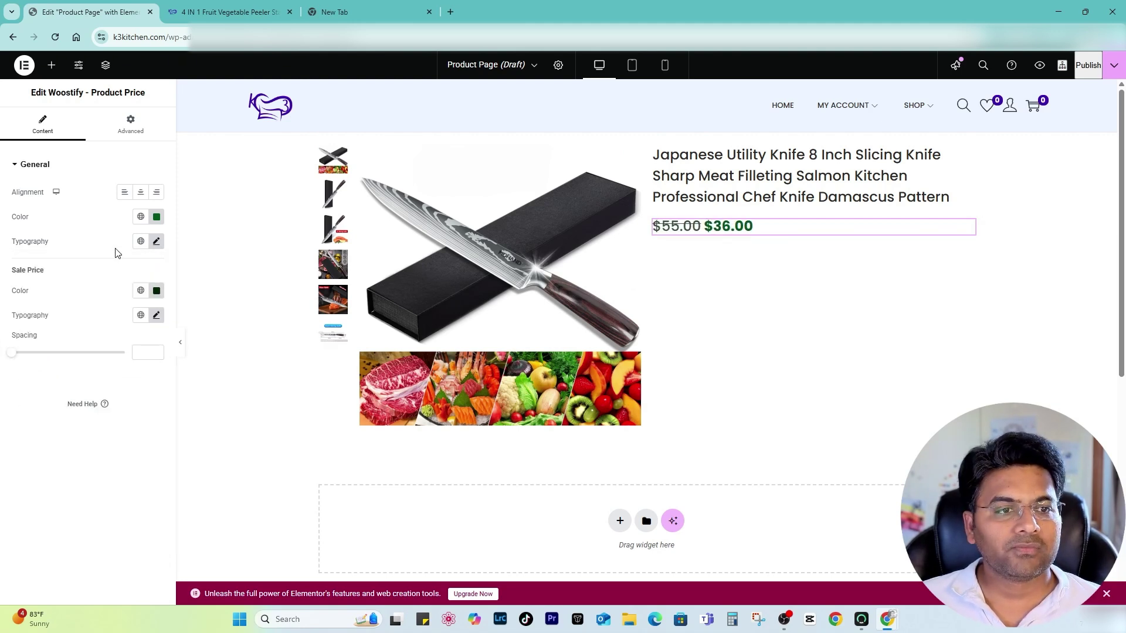
left_click(156, 317)
left_click_drag(23, 413, 32, 414)
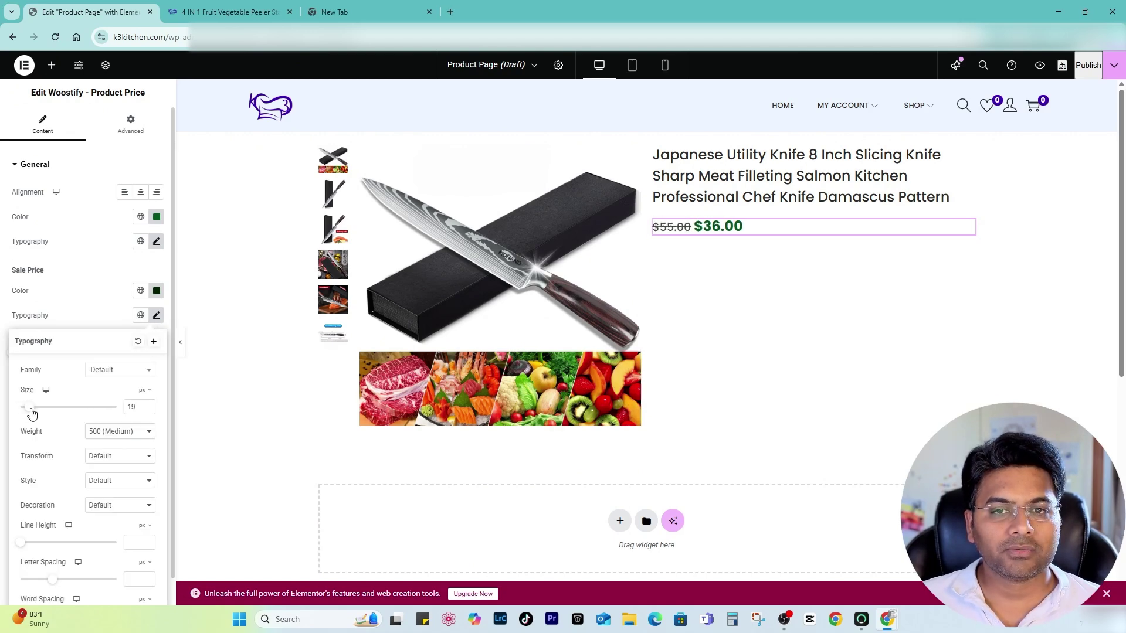
left_click(149, 406)
left_click(817, 284)
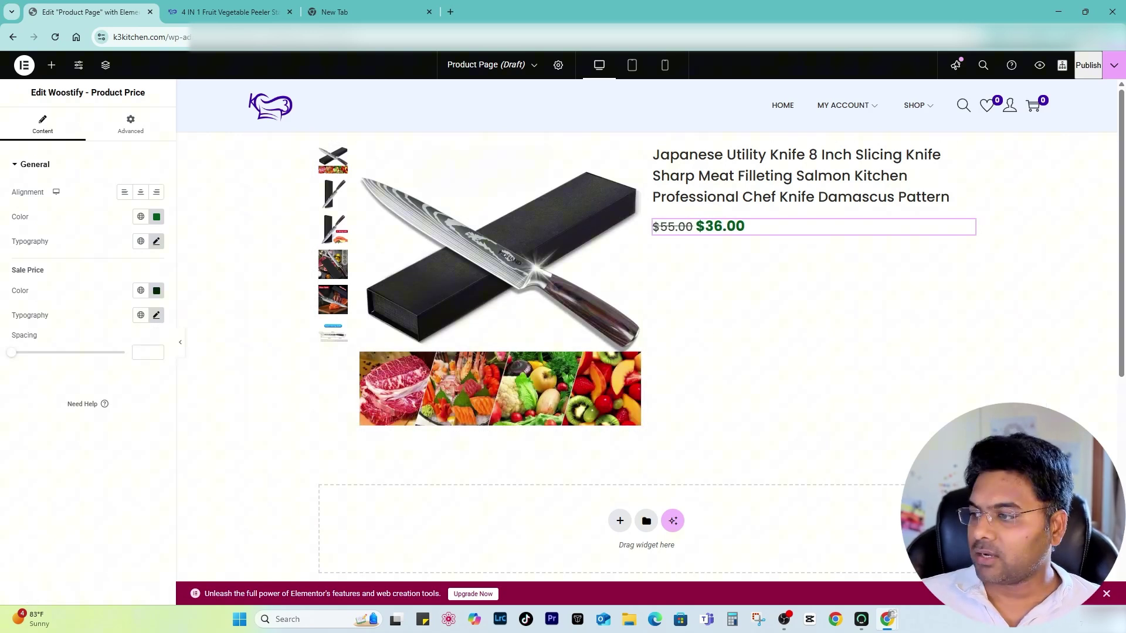
Step: Add the Product Add To Cart widget under the price and a Rating widget found by searching 'review'
left_click(52, 66)
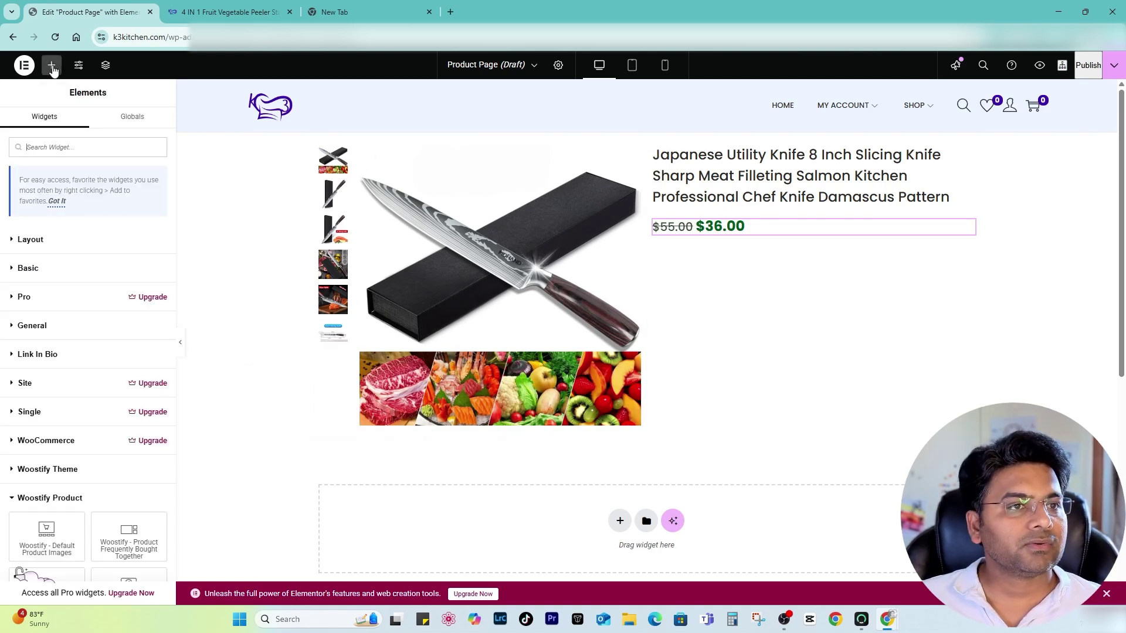
left_click_drag(47, 249, 740, 240)
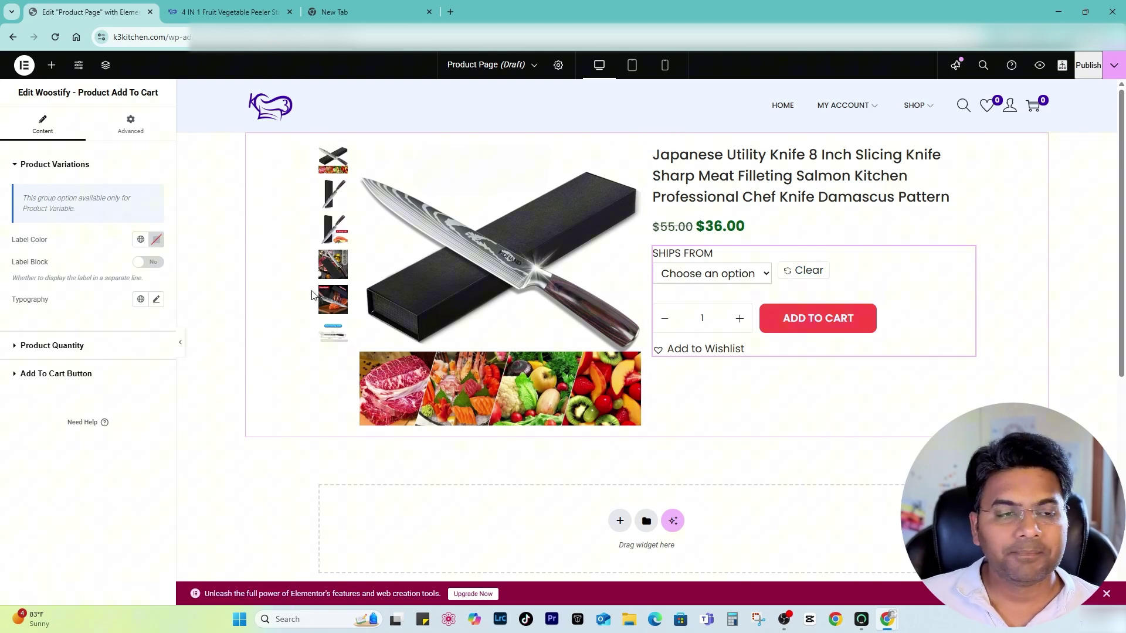
left_click(51, 65)
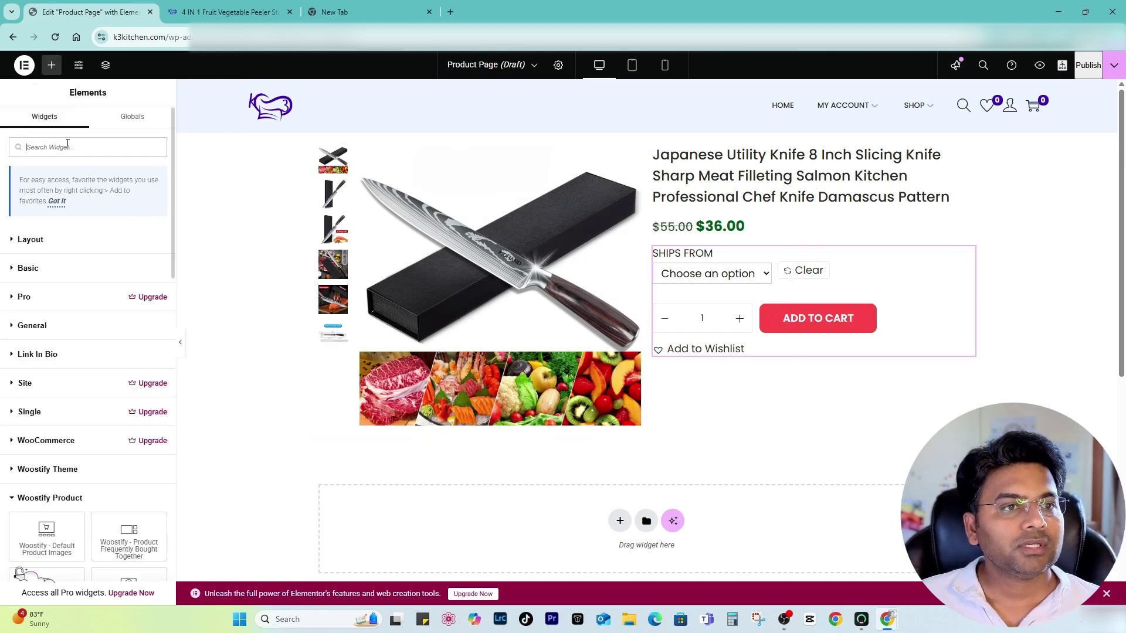
type("review")
left_click_drag(47, 249, 746, 252)
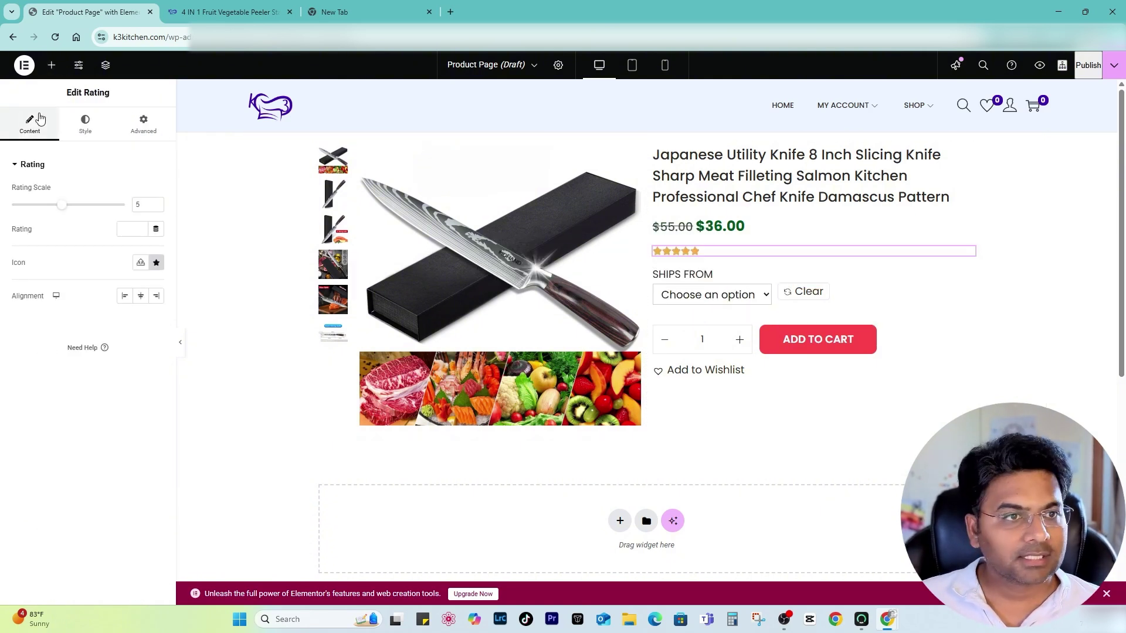
left_click(51, 65)
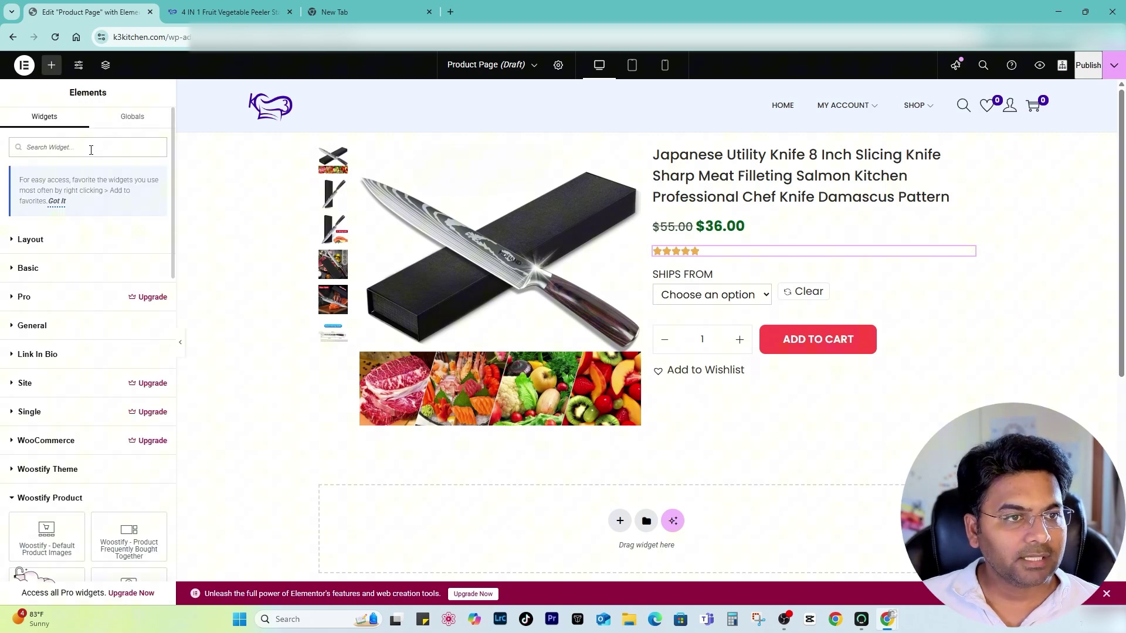
Step: Add an Image widget below add-to-cart with Trust-Badges.png at Medium Large 768 resolution
type("image")
left_click_drag(45, 247, 784, 363)
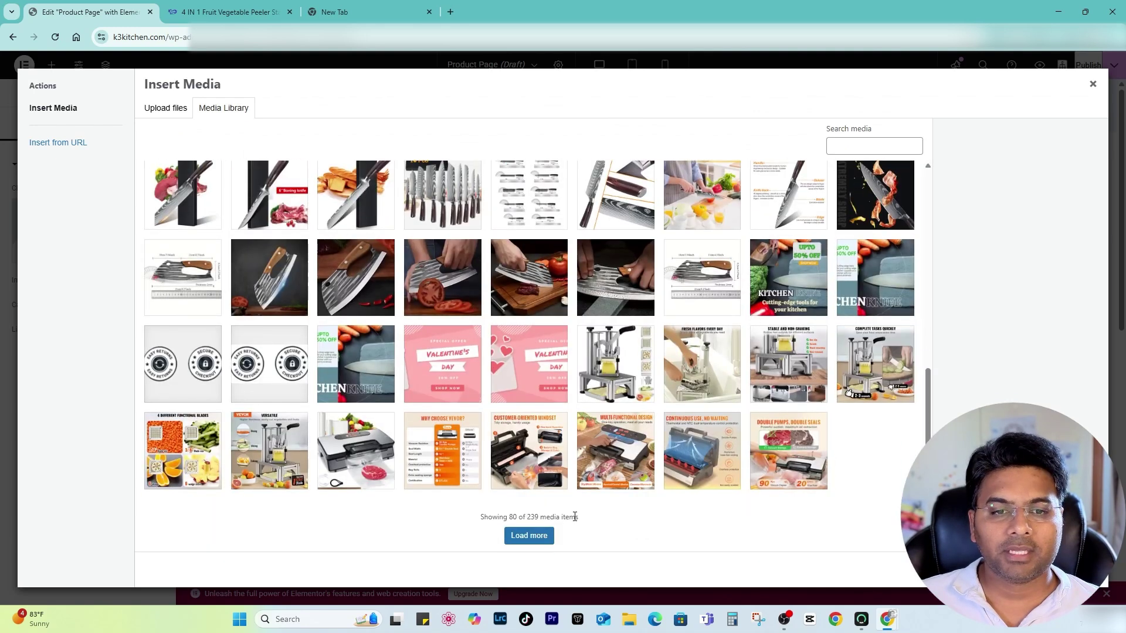
left_click(182, 364)
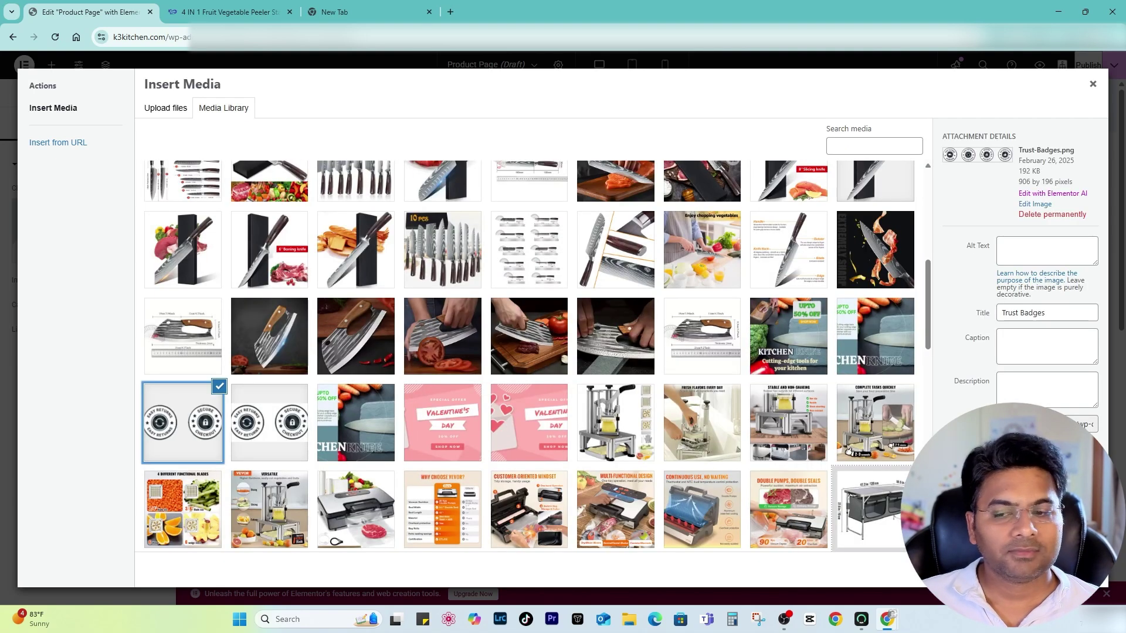
left_click(1055, 569)
left_click(124, 280)
left_click(125, 323)
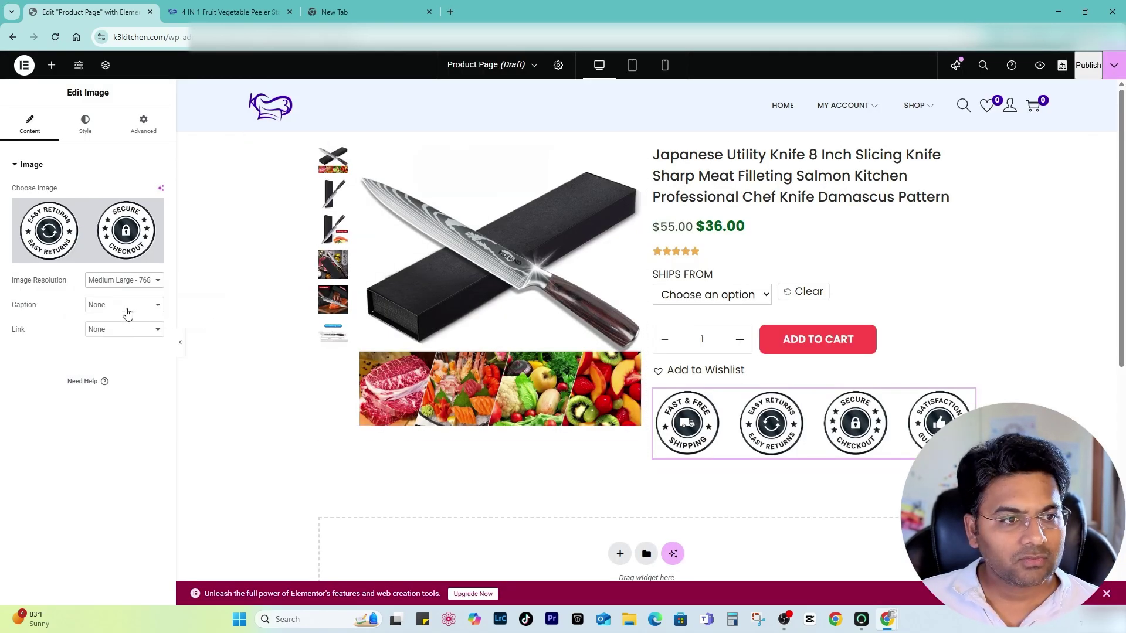
Step: Set the badge image width to 70% and align it left
left_click(85, 125)
left_click_drag(13, 230, 90, 229)
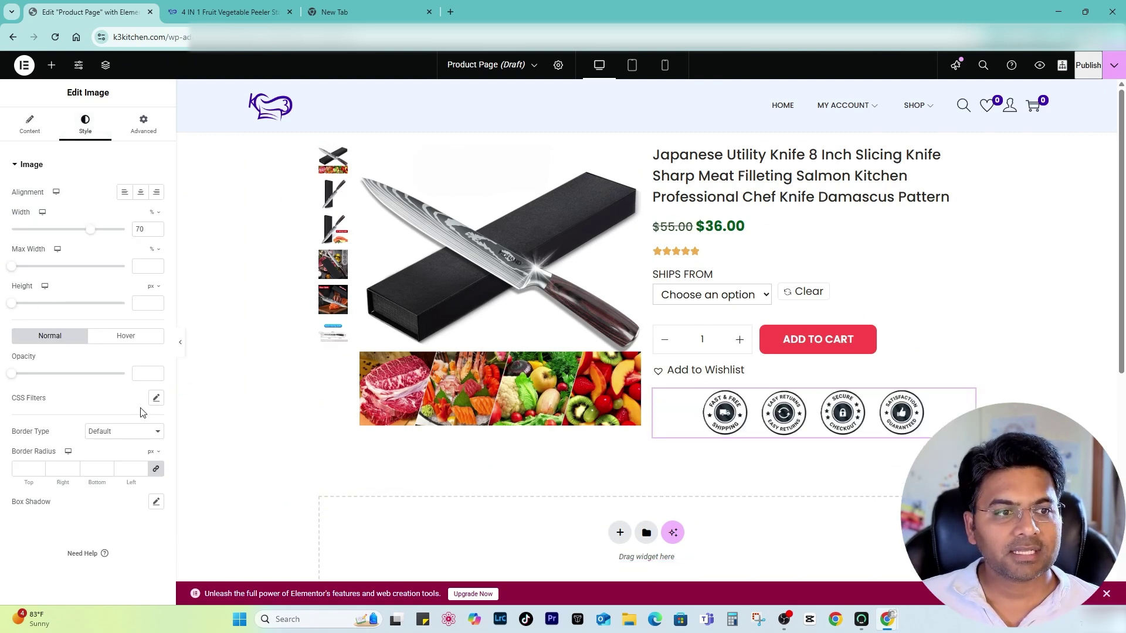
left_click(124, 192)
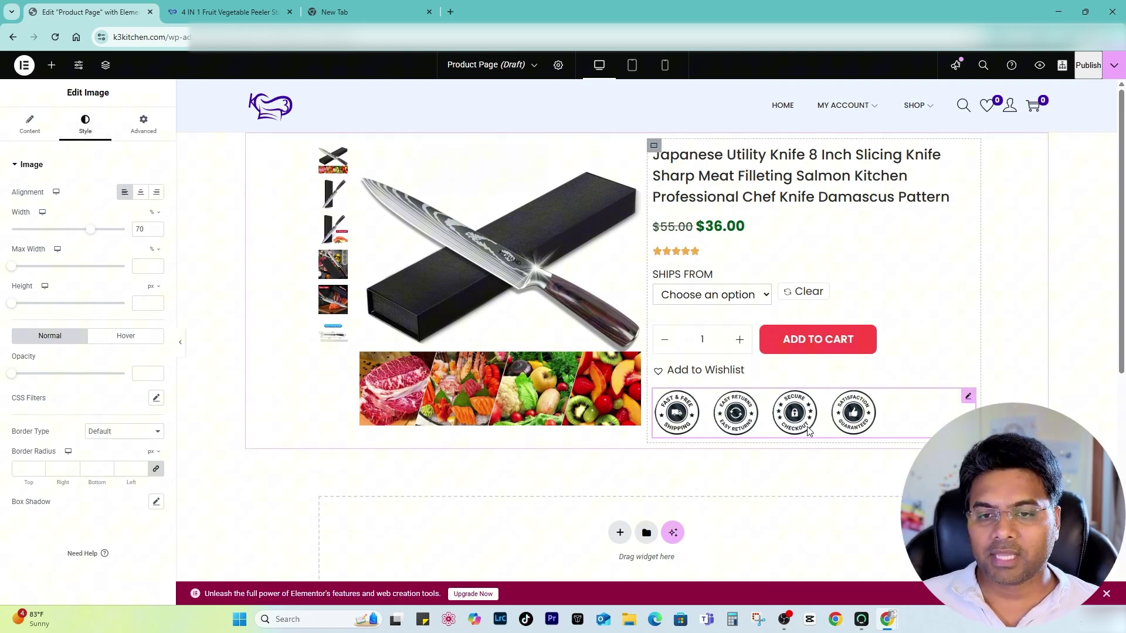
Step: Place the Woostify Frequently Bought Together block below the trust badges and set its display to list
left_click(51, 65)
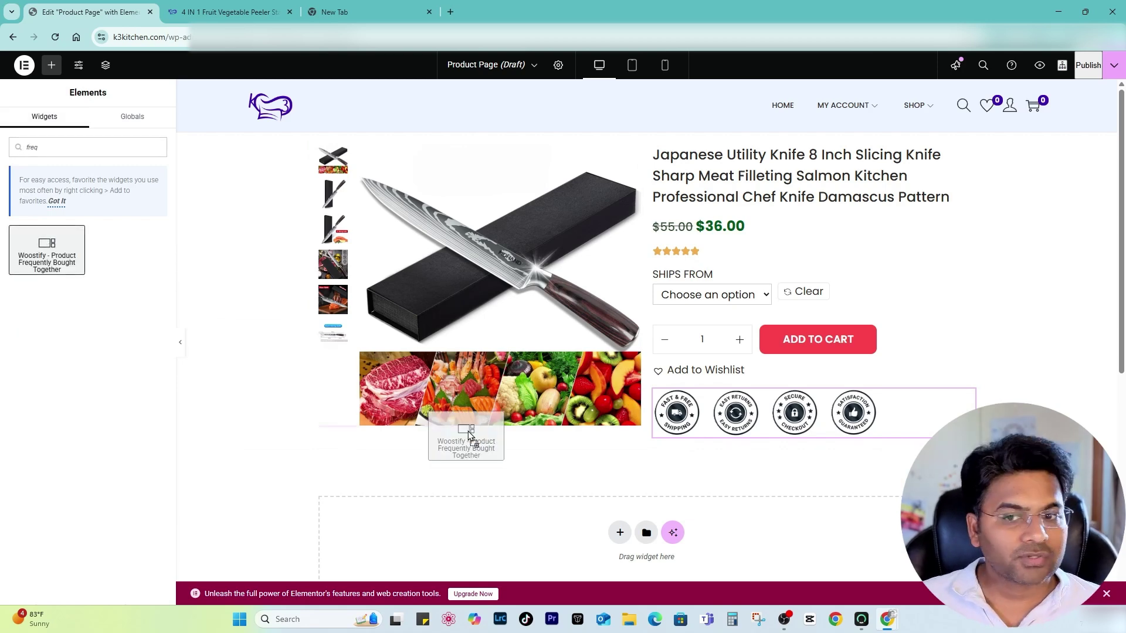
left_click_drag(484, 452, 804, 441)
scroll(750, 357, "down", 2)
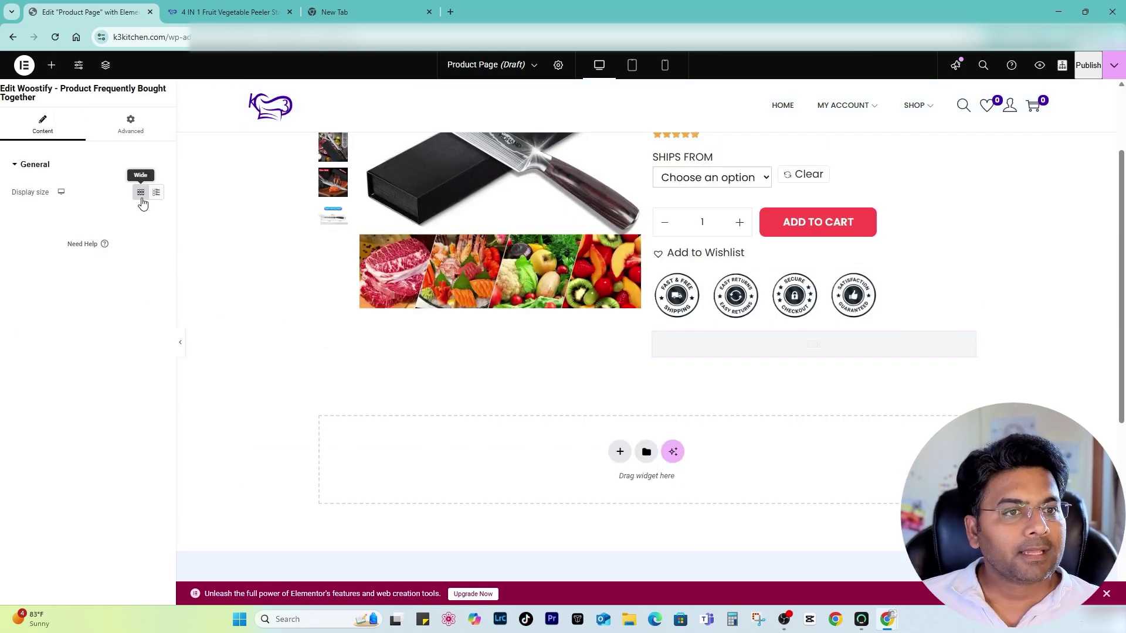
left_click(131, 125)
scroll(113, 254, "down", 10)
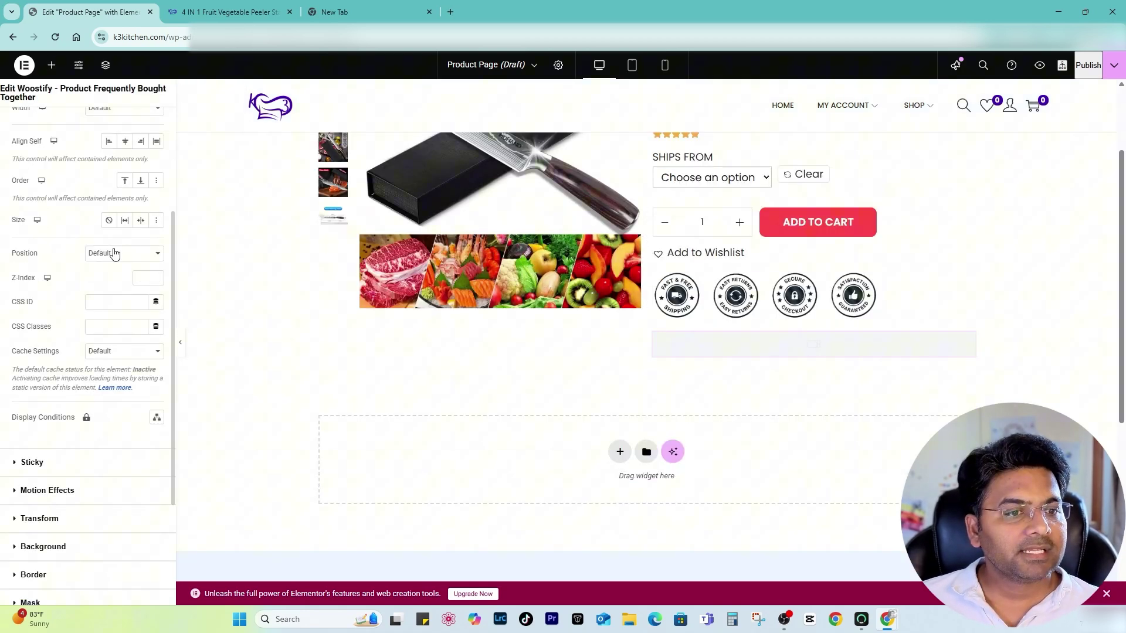
left_click(43, 124)
left_click(156, 193)
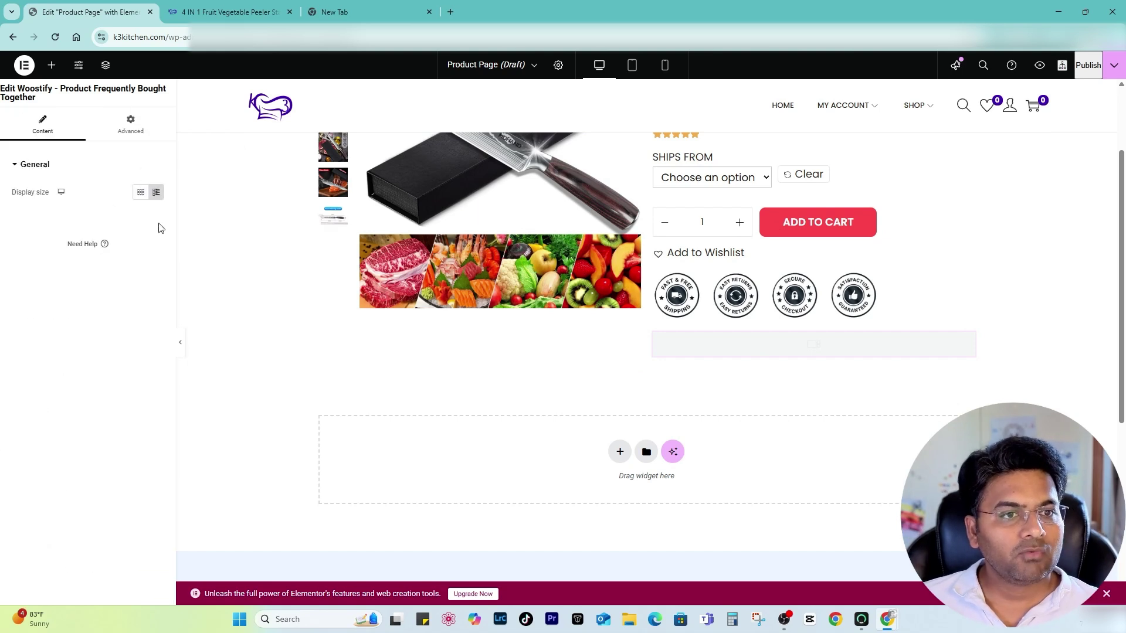
Step: Add a one-column flexbox section and drop Woostify Product Data Tabs into it
left_click(619, 451)
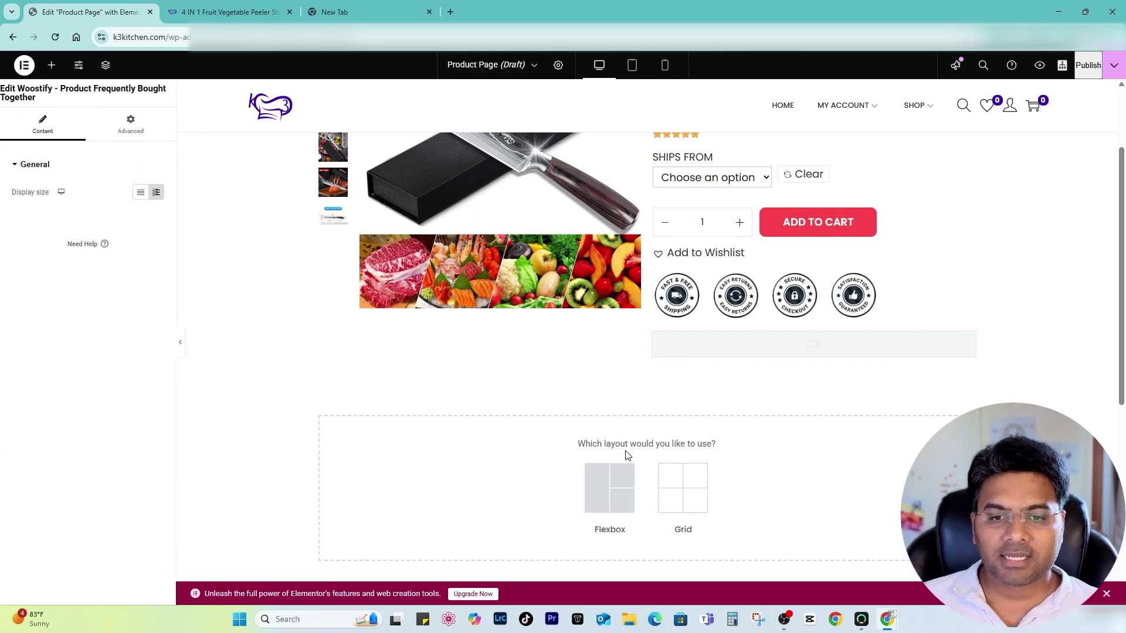
left_click(614, 498)
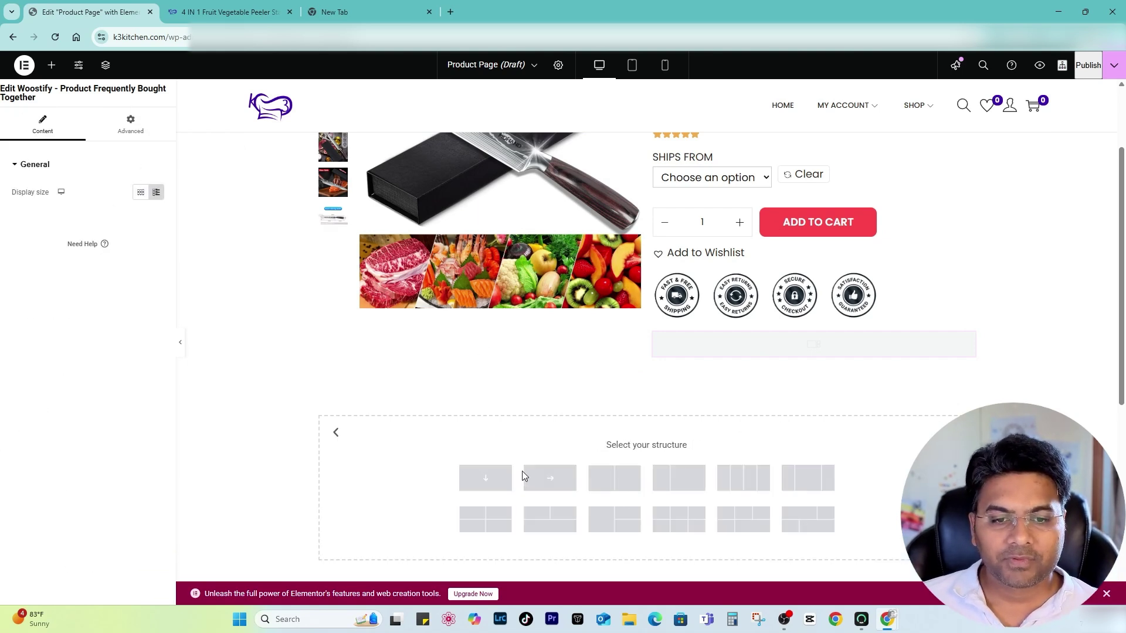
left_click(480, 478)
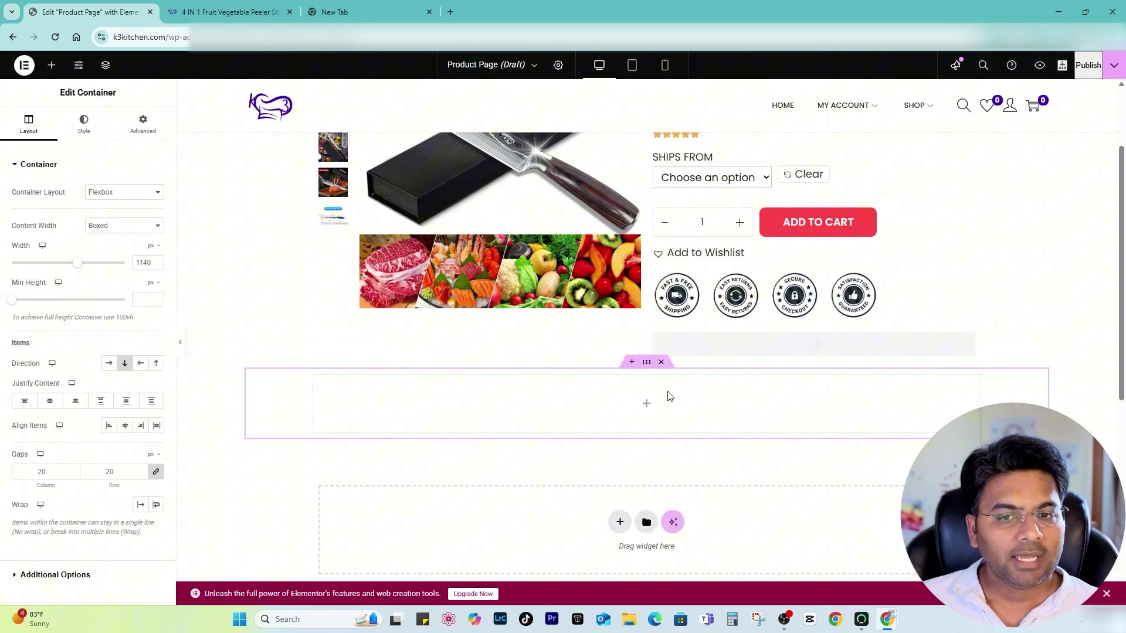
left_click(51, 65)
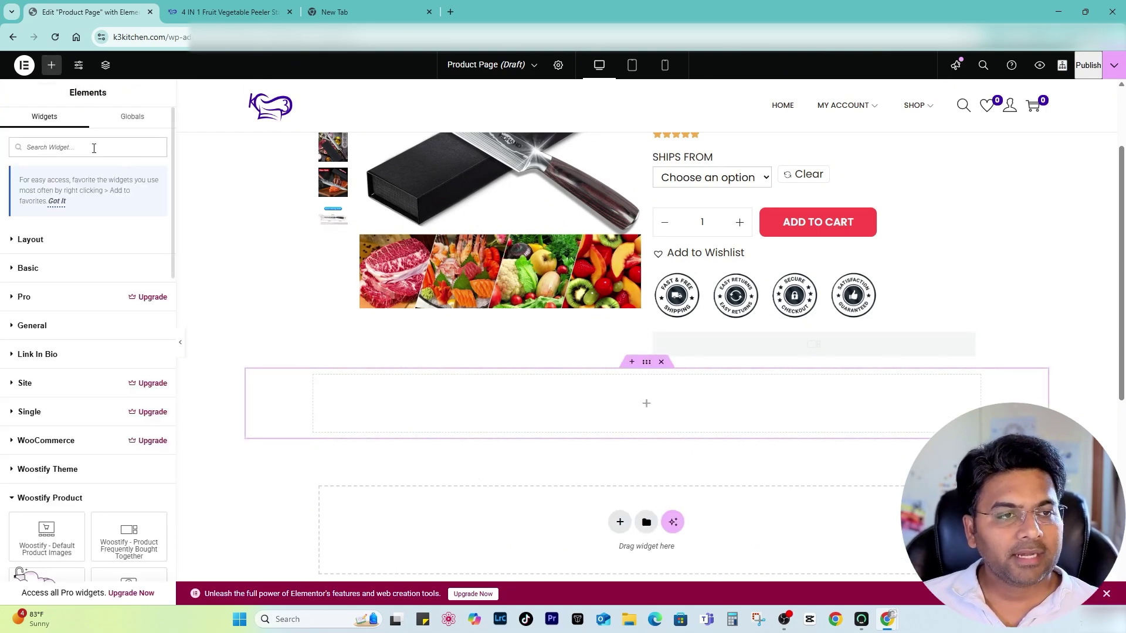
type("tab")
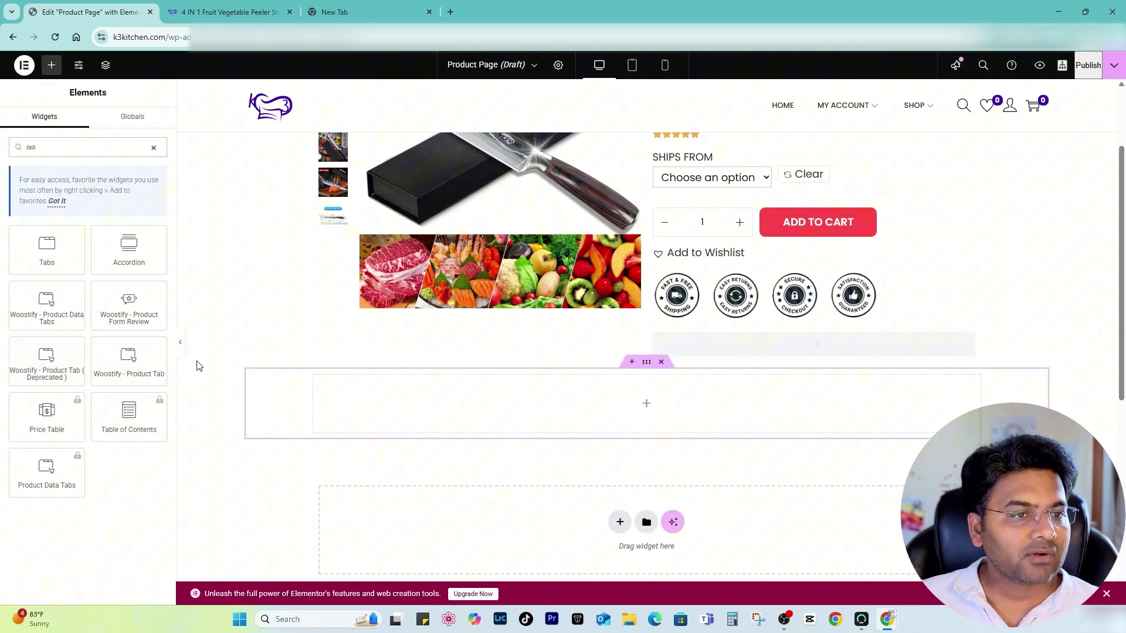
left_click_drag(50, 315, 639, 429)
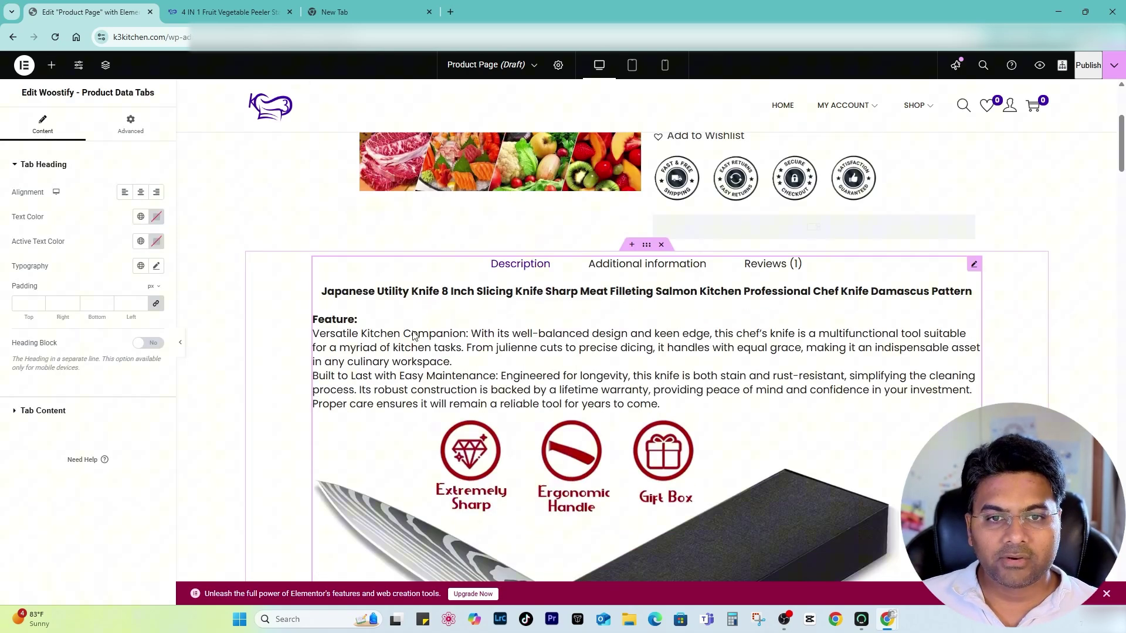
Step: Preview the Additional information, Reviews and Description tabs of the new tabs widget
scroll(720, 350, "down", 1)
scroll(720, 350, "up", 1)
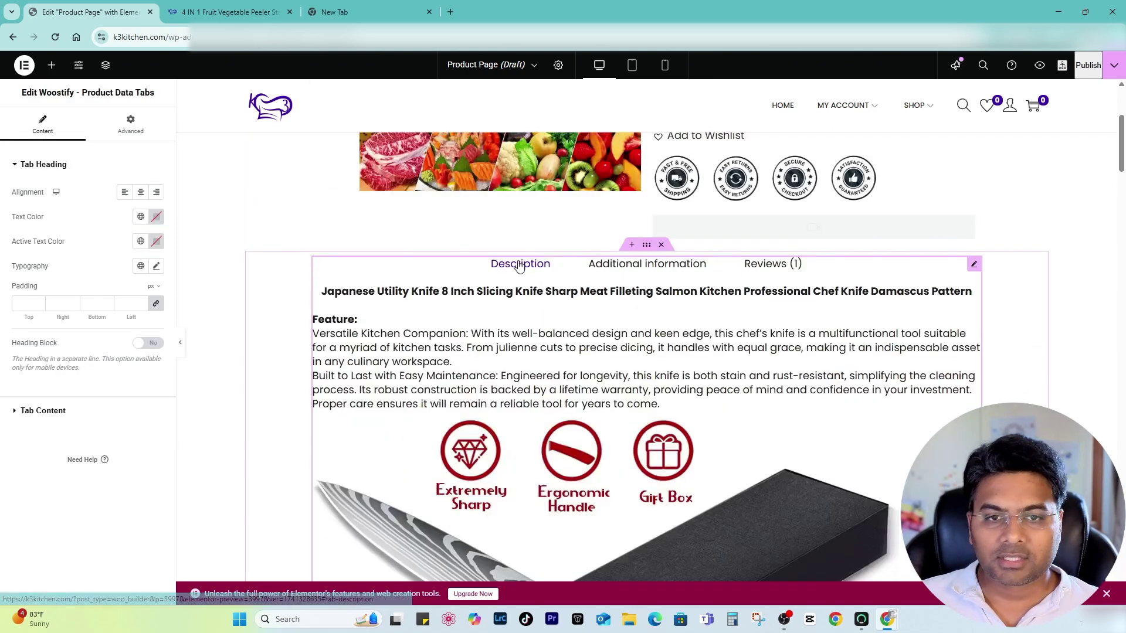
left_click(645, 267)
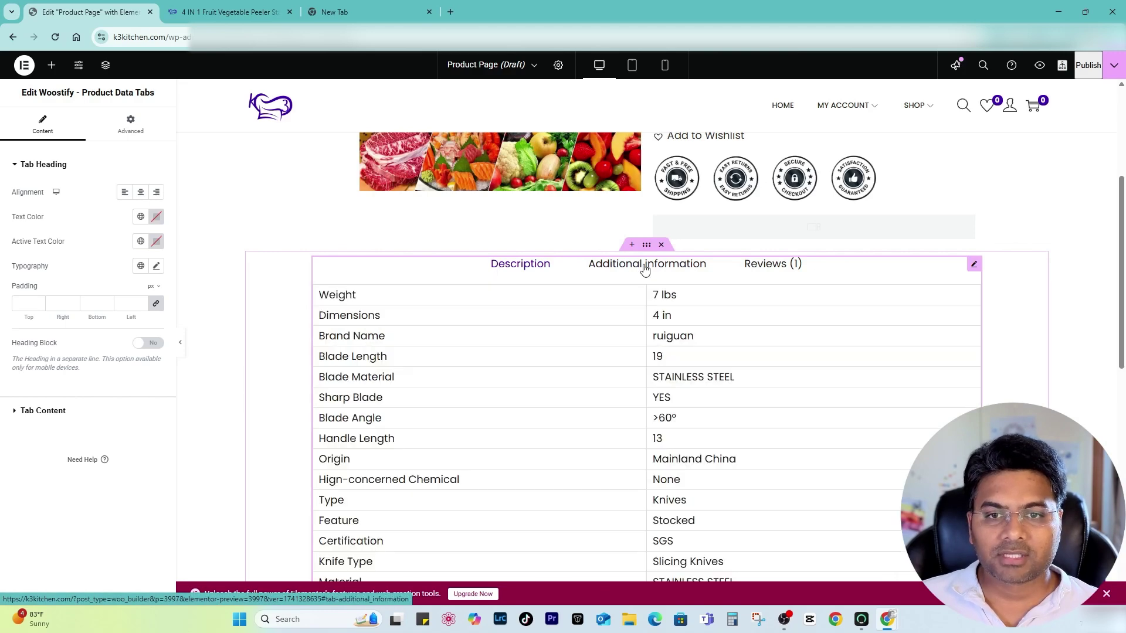
left_click(775, 270)
left_click(531, 271)
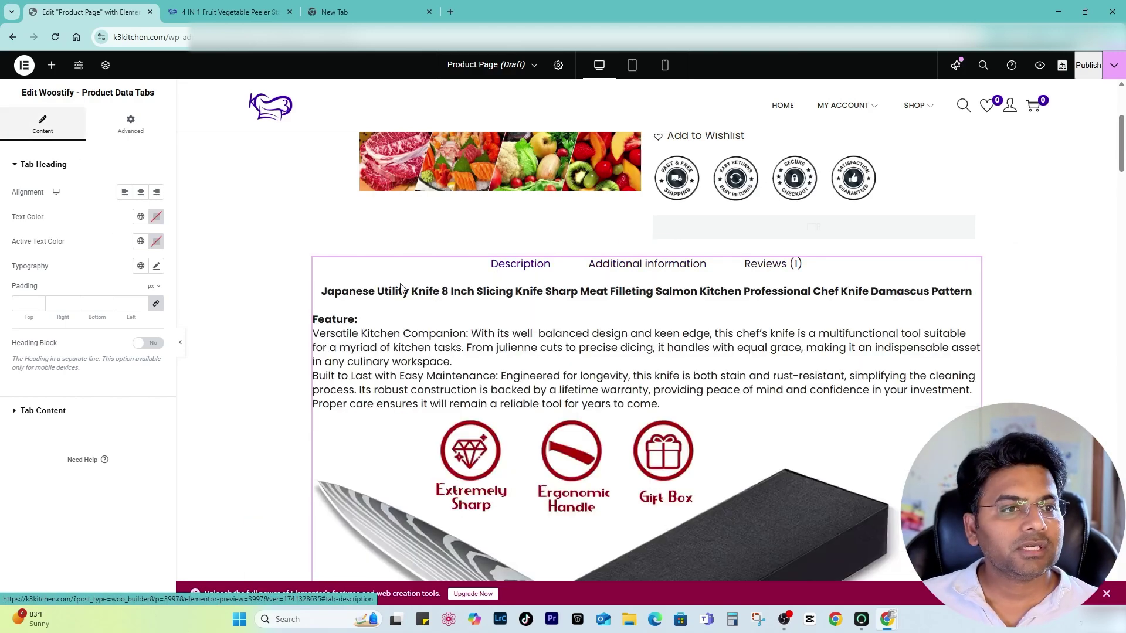
scroll(633, 410, "down", 10)
scroll(635, 412, "down", 15)
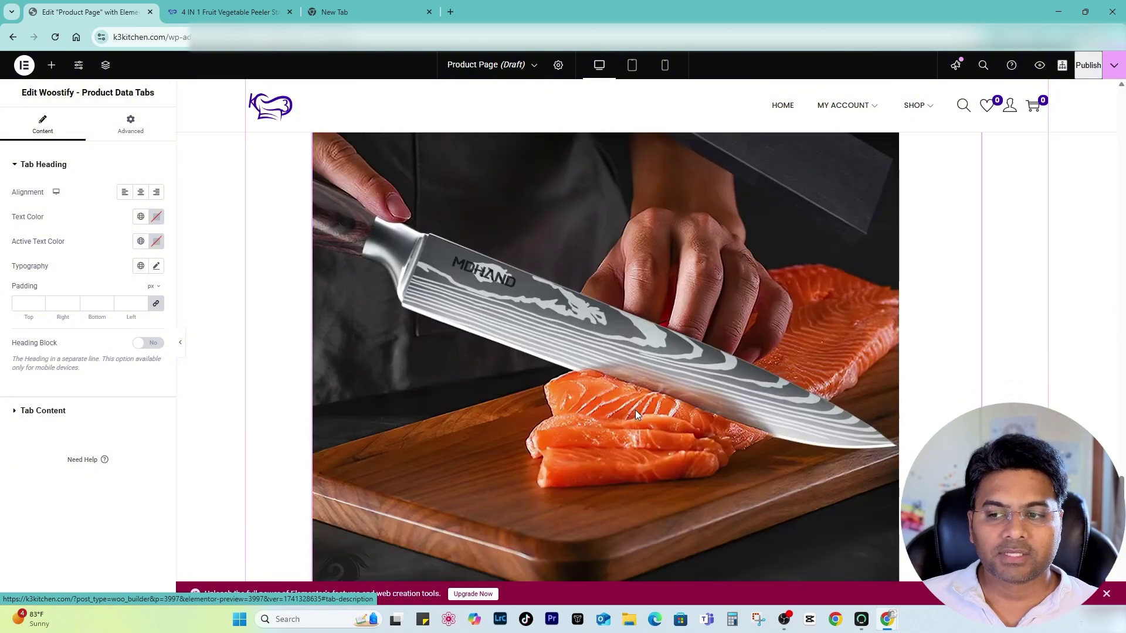
scroll(636, 412, "down", 8)
Step: Add single-column flexbox sections below the tabs and place a Recently Viewed Products widget
left_click(618, 241)
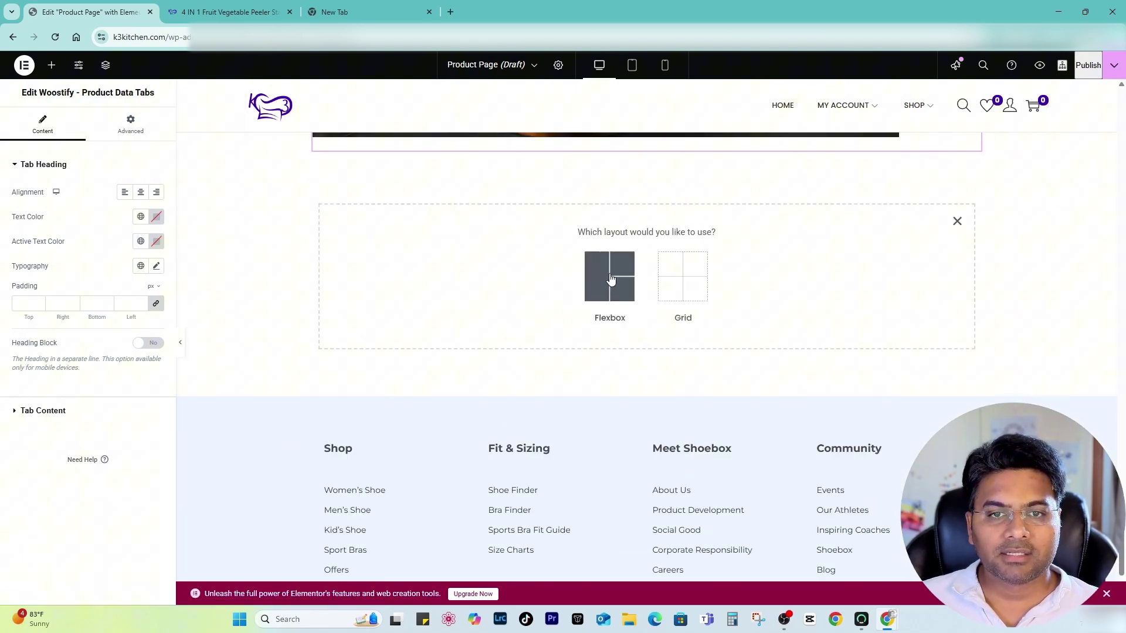
left_click(607, 275)
left_click(489, 274)
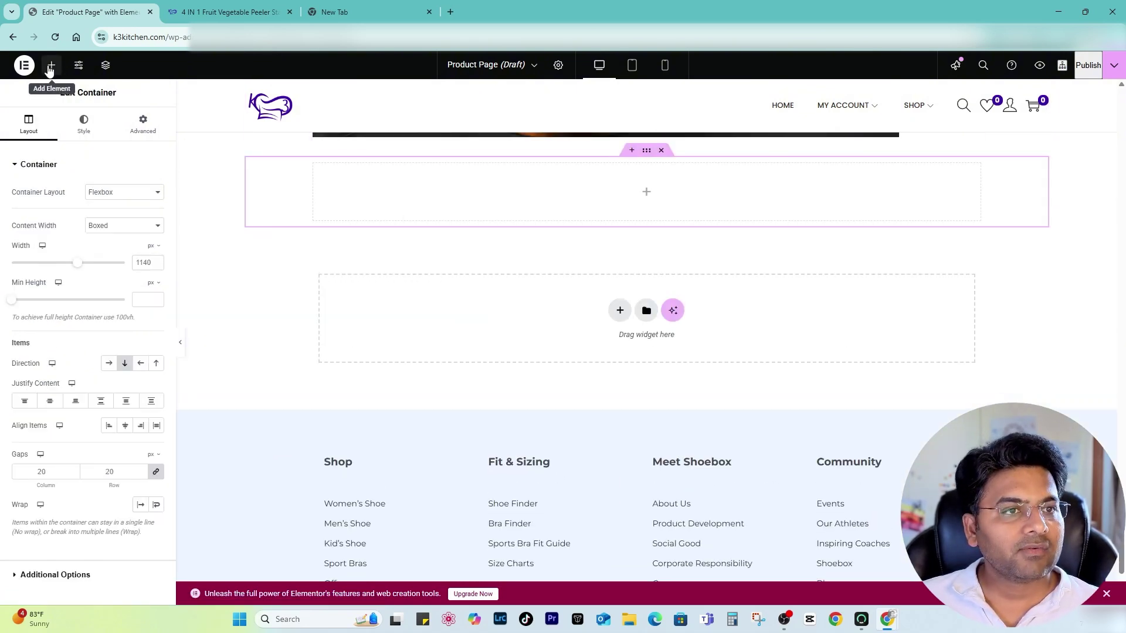
left_click(52, 65)
type("fre")
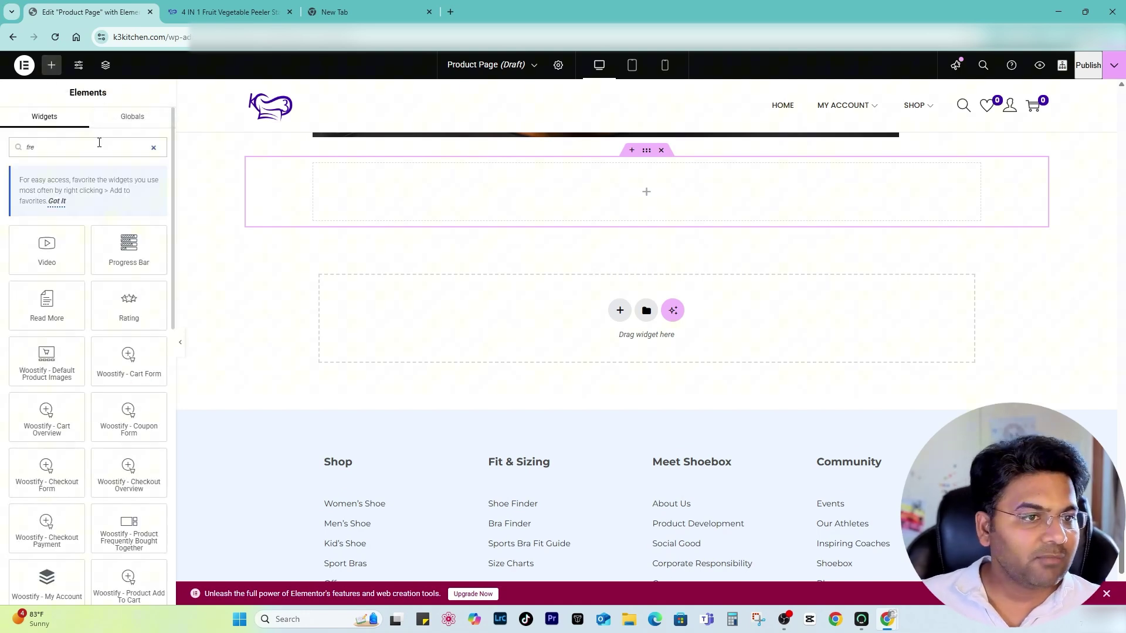
type("w")
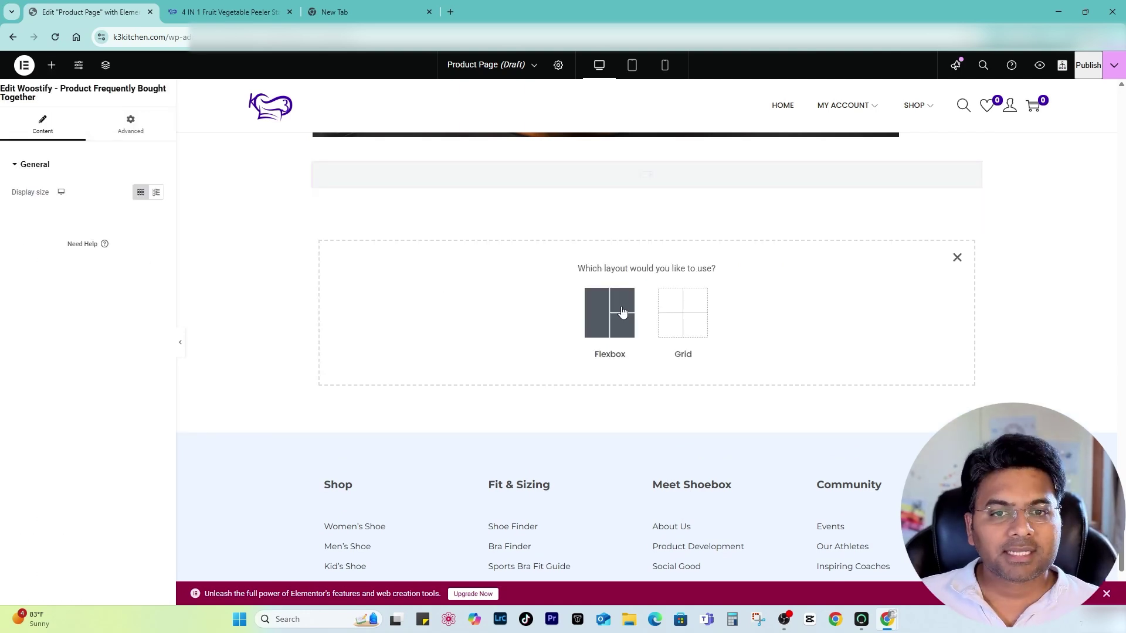
left_click(608, 311)
left_click(613, 305)
left_click(52, 65)
left_click(45, 147)
type("recent")
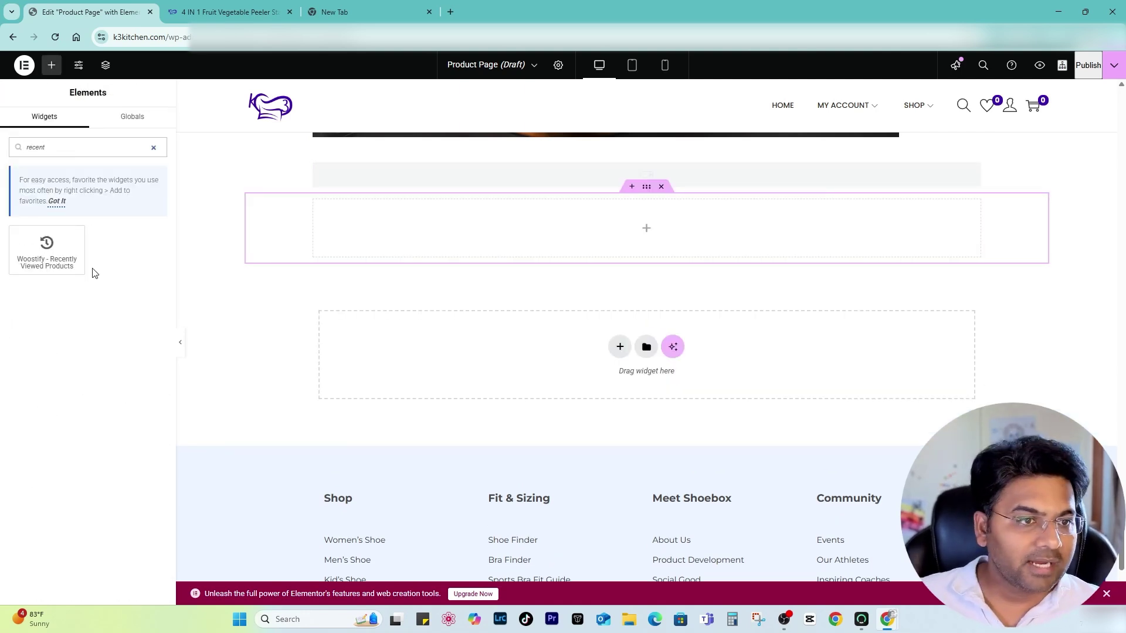
left_click_drag(71, 253, 616, 238)
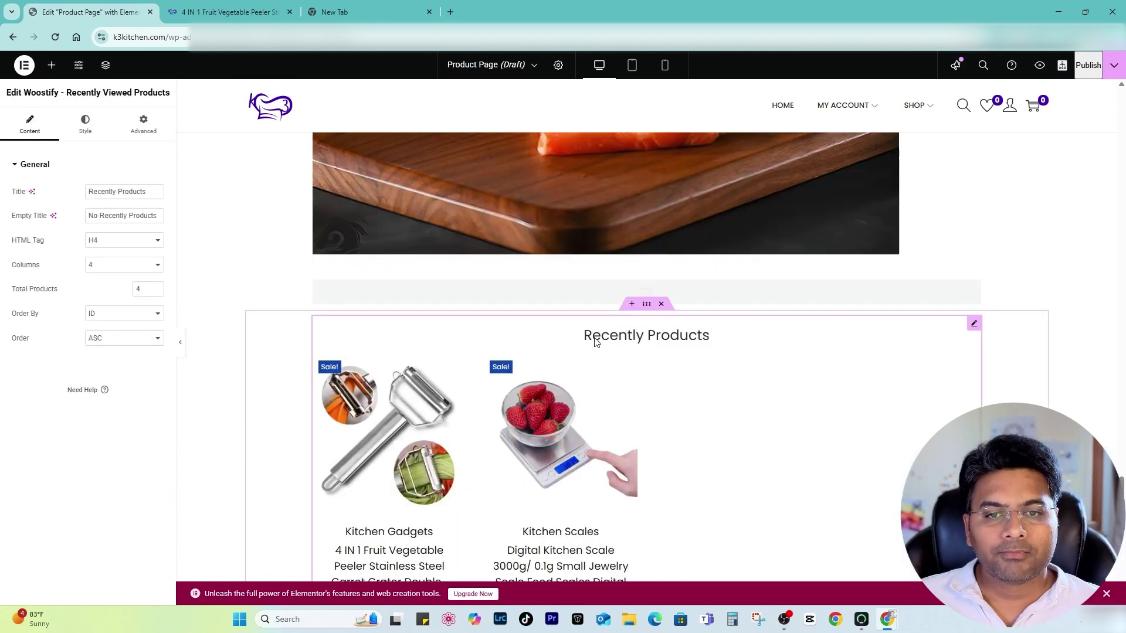
Step: Retitle the widget 'Recently Viewed' and clear its empty-state message
left_click(119, 194)
type("Viewed")
key("ctrl+Delete")
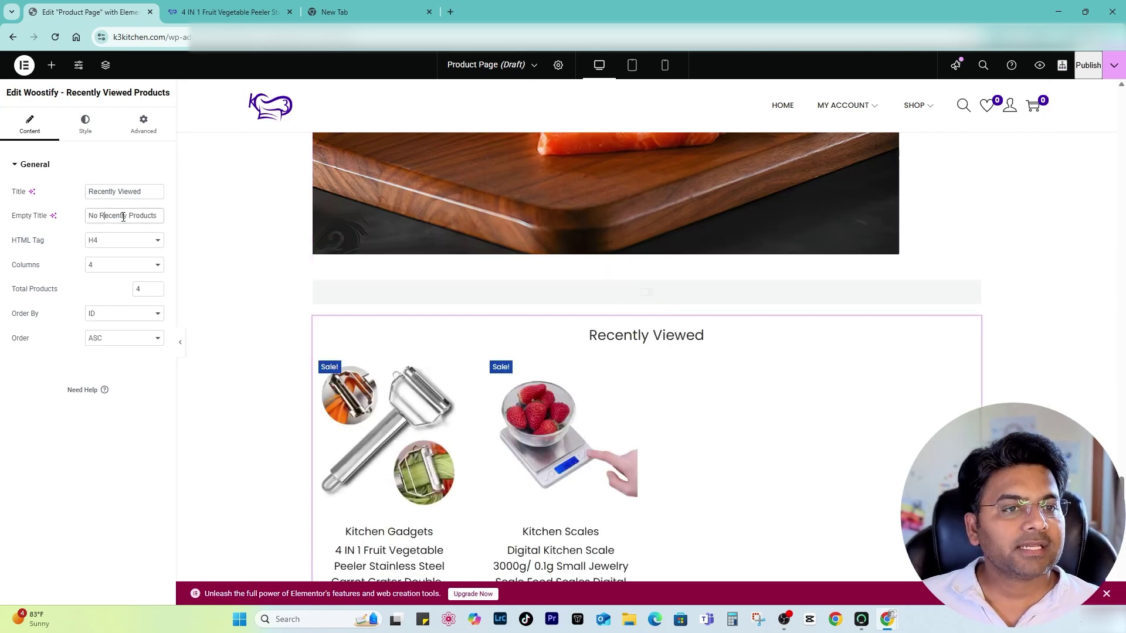
triple_click(92, 216)
key("BackSpace")
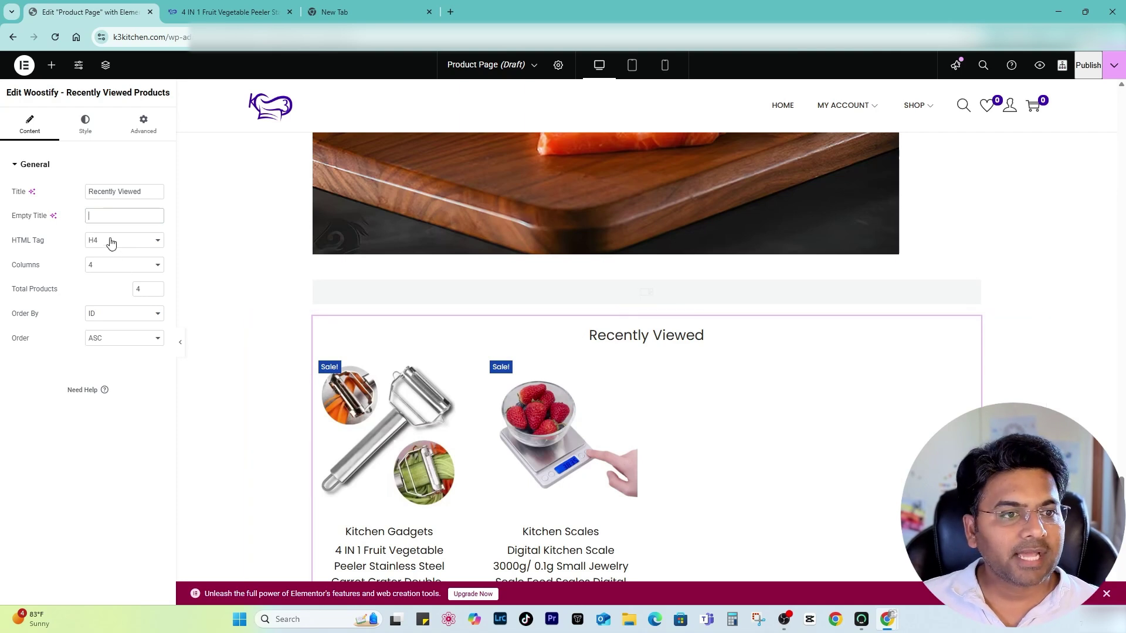
Step: Set the Recently Viewed heading's font weight to 600 (Semi Bold), keeping it centred
left_click(112, 243)
left_click(110, 243)
left_click(85, 125)
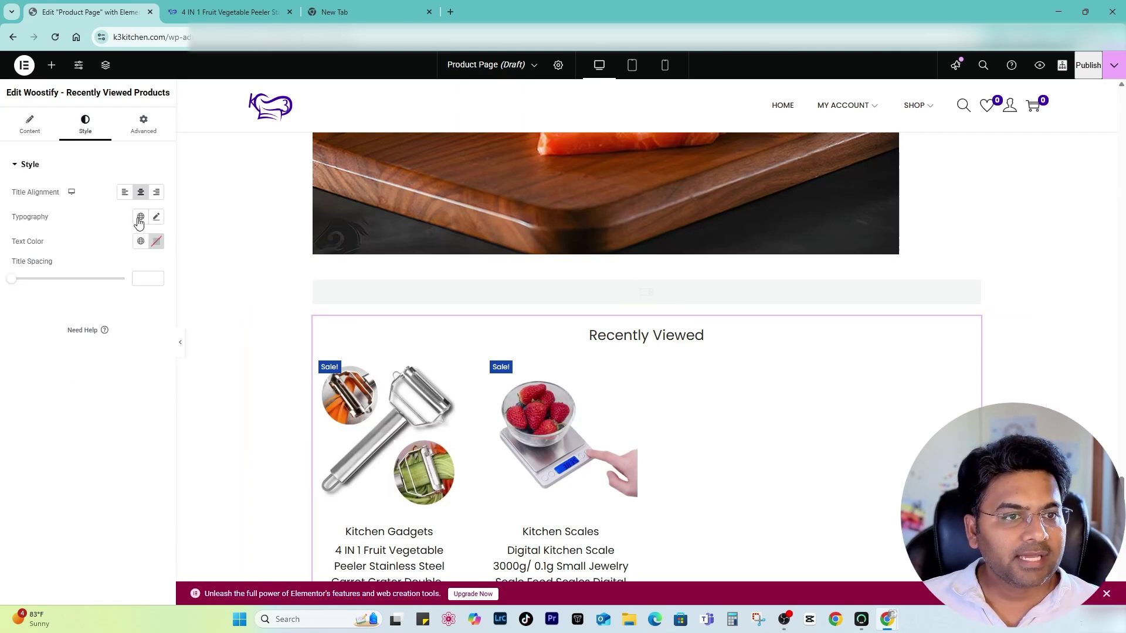
left_click(157, 218)
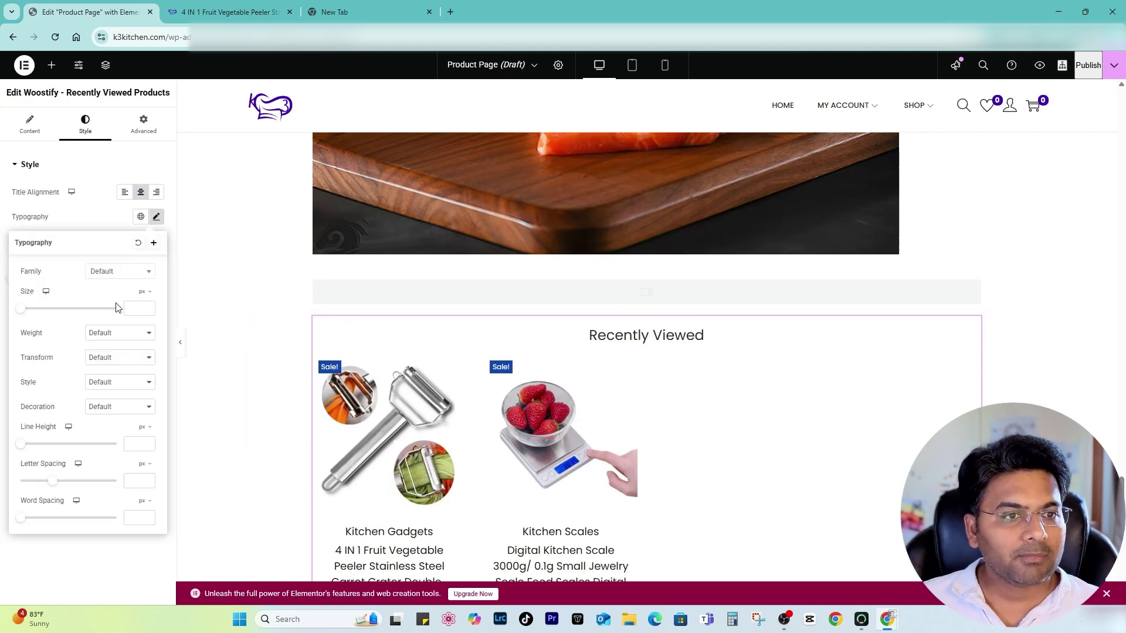
left_click(117, 333)
left_click(112, 378)
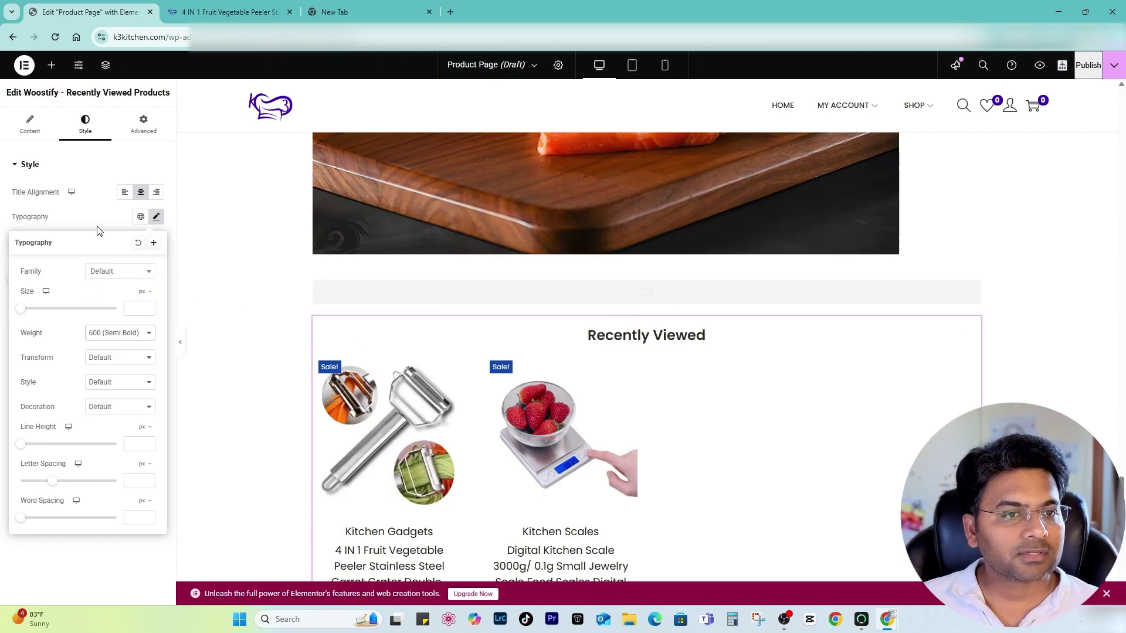
left_click(124, 192)
left_click(141, 192)
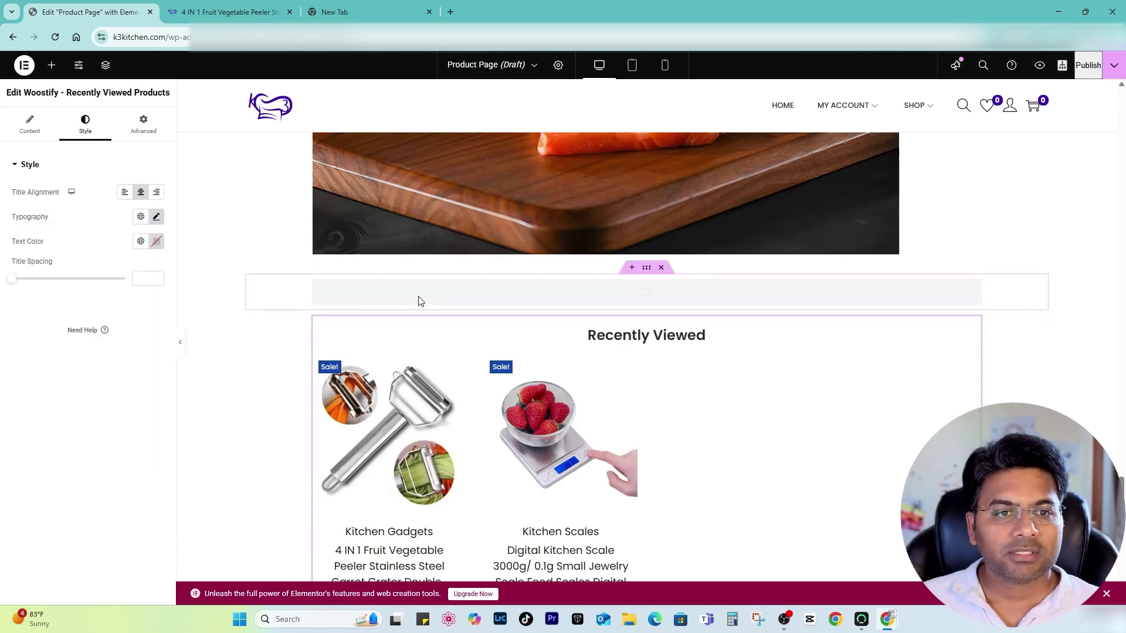
scroll(650, 452, "down", 7)
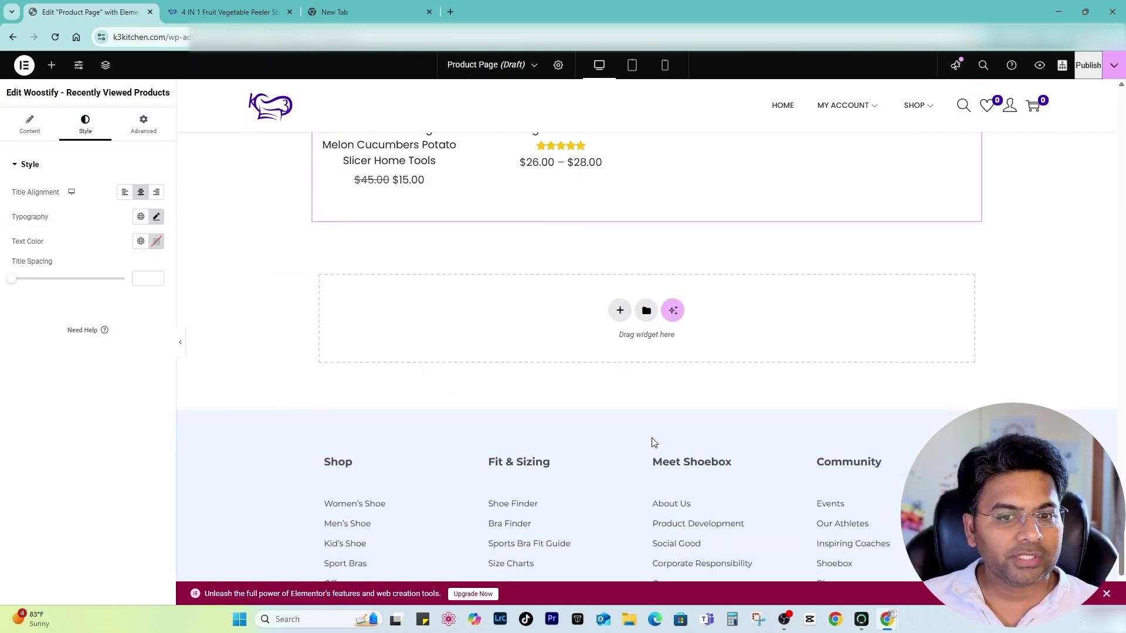
scroll(655, 443, "up", 10)
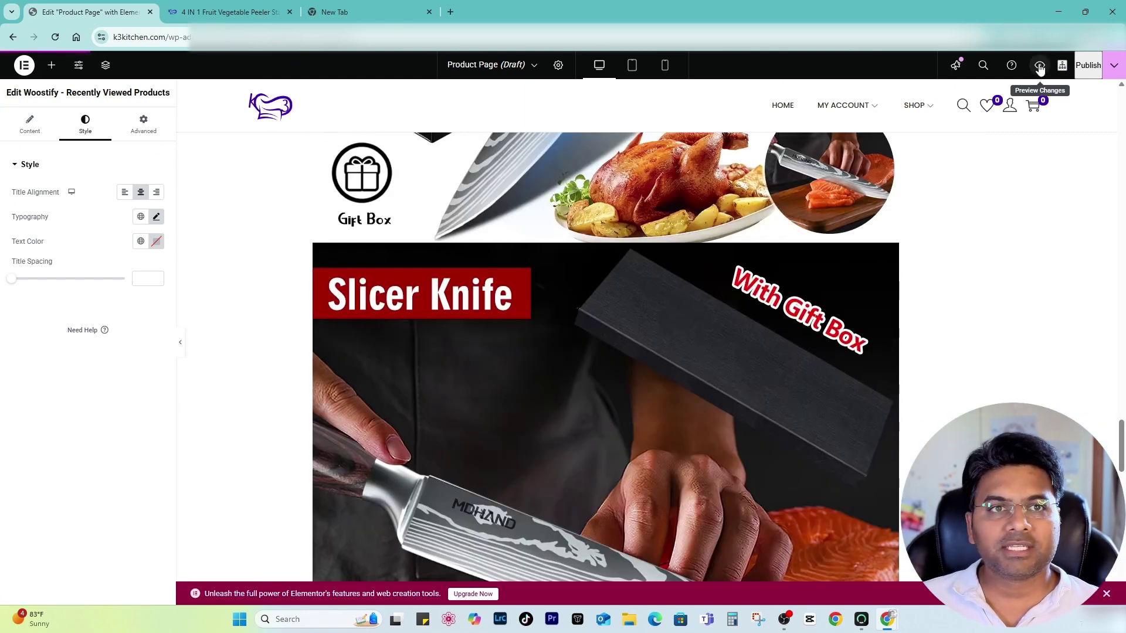
Step: Preview the changes, then publish the template with the All Products condition
left_click(1039, 65)
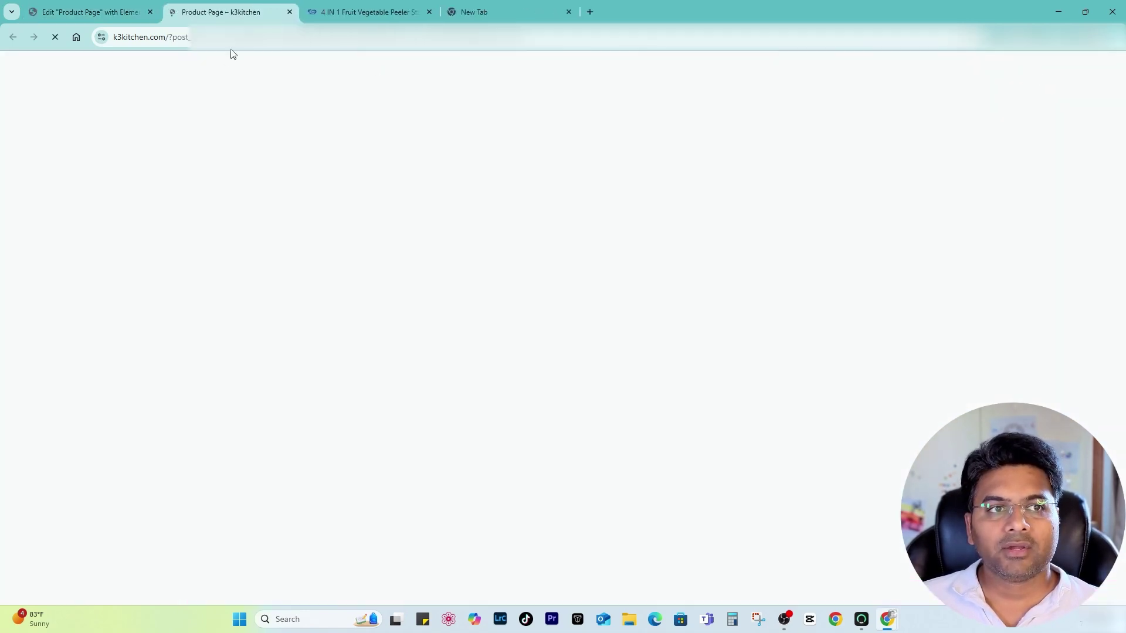
left_click(93, 10)
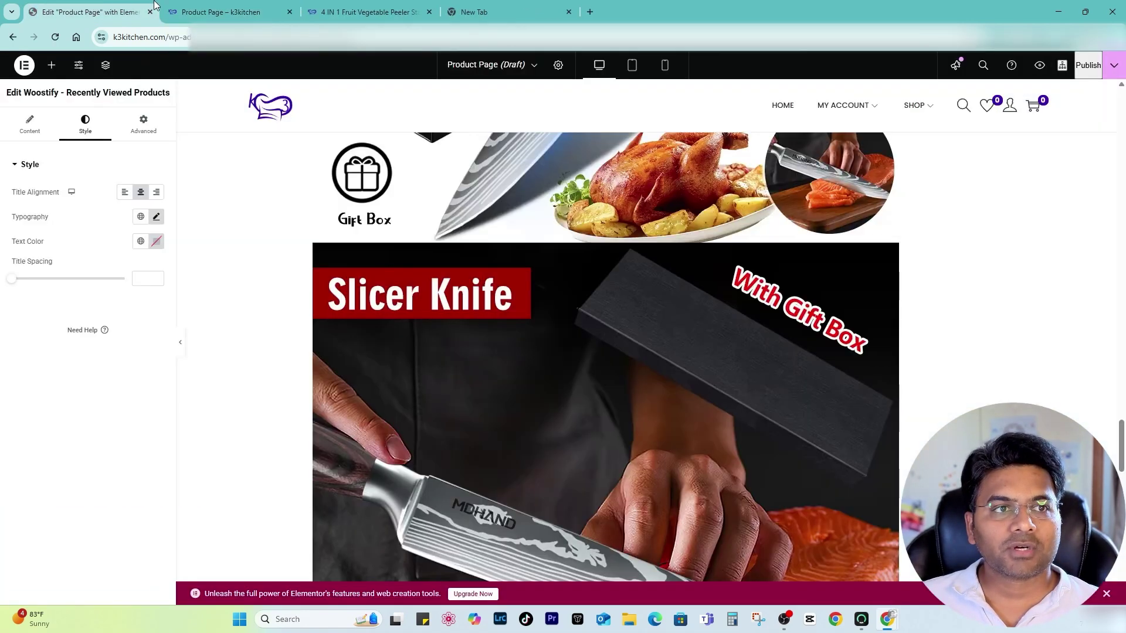
left_click(1088, 65)
left_click(752, 487)
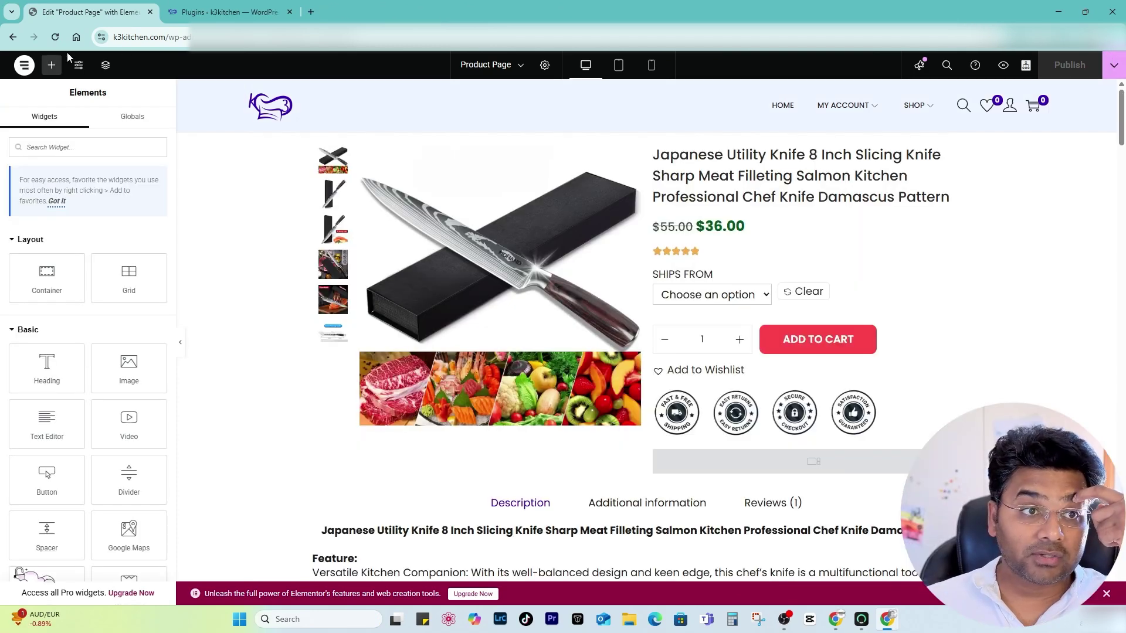
Step: Open the live storefront from WordPress admin in a new tab
left_click(237, 14)
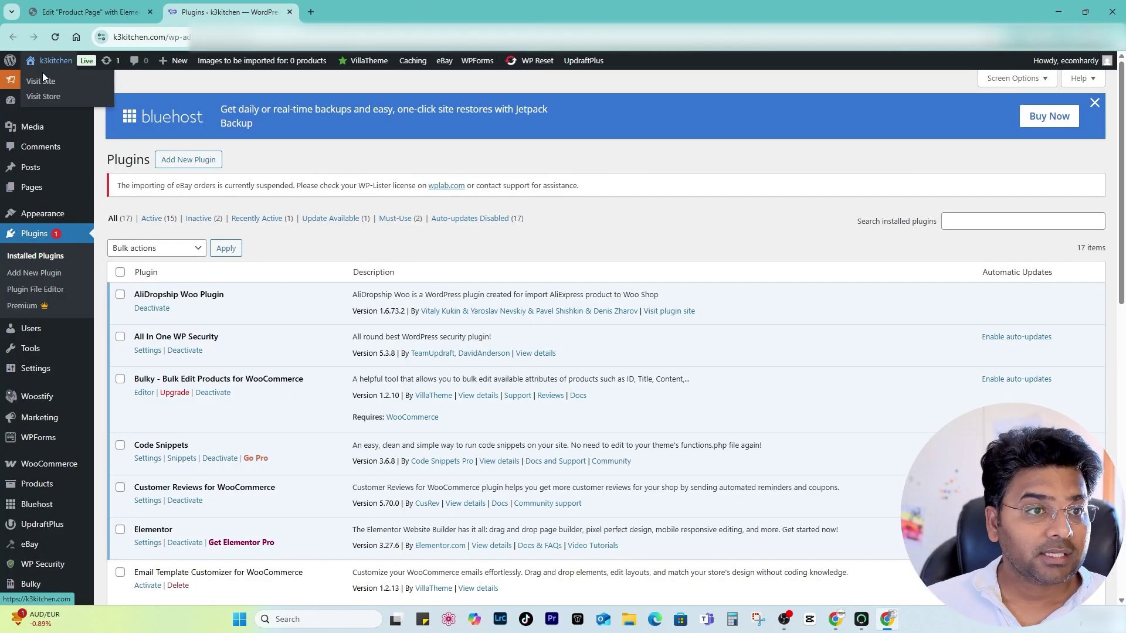
right_click(44, 76)
left_click(82, 91)
left_click(378, 8)
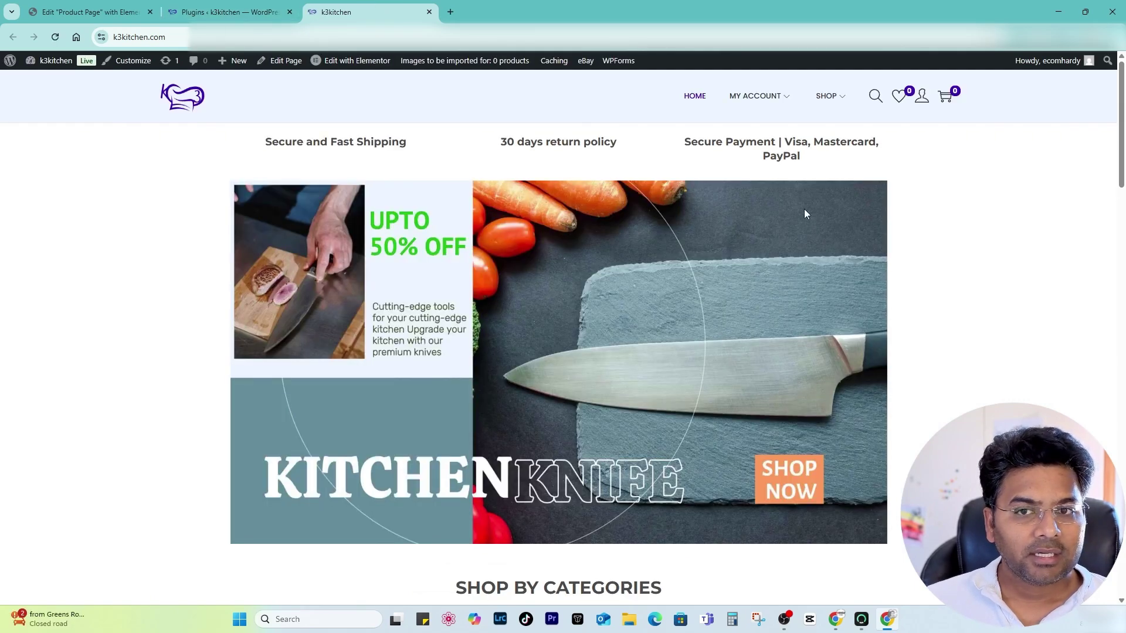
Step: Open the kitchen utensil set product page and check its $57.00 sale price
scroll(804, 208, "down", 15)
scroll(806, 247, "down", 2)
left_click(666, 363)
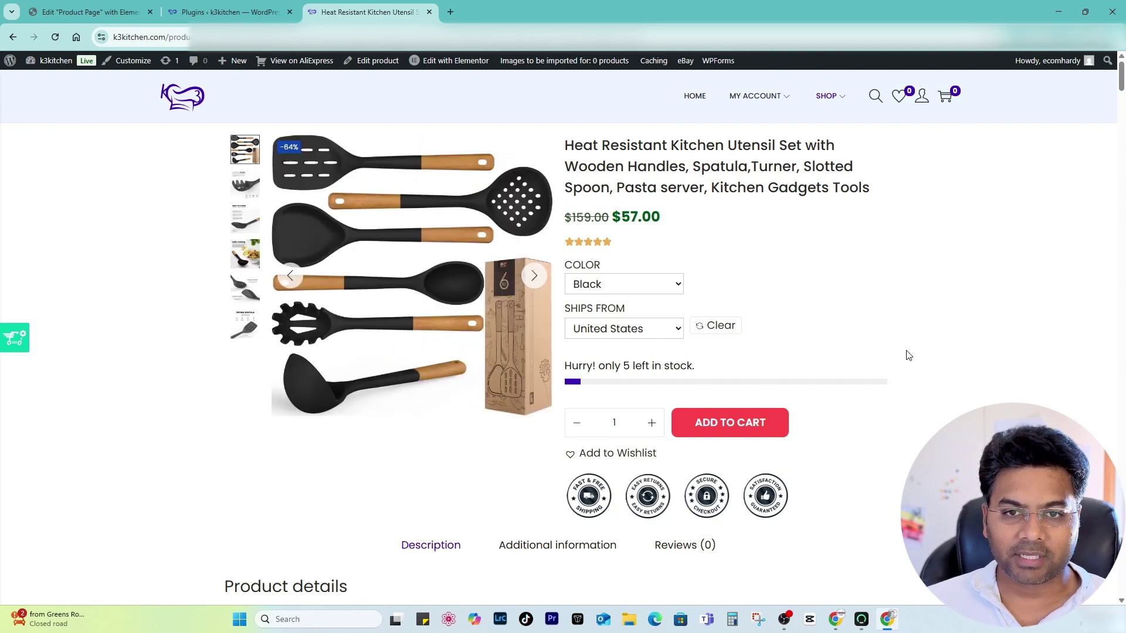
left_click_drag(652, 222, 613, 221)
left_click(572, 221)
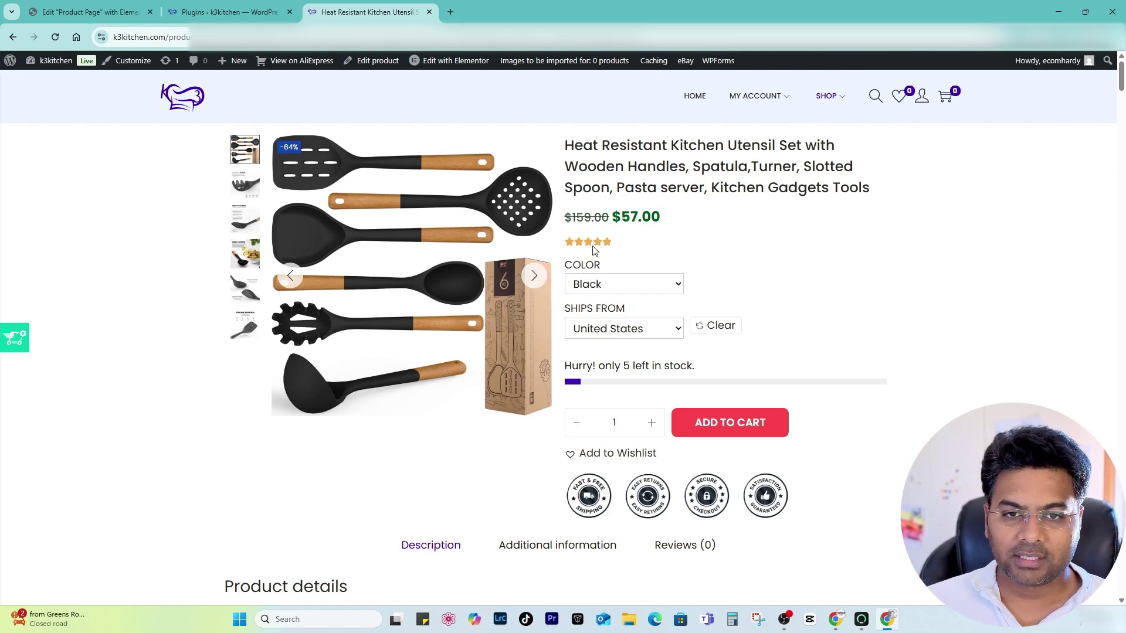
Step: Browse the product's Additional information, Reviews and Description tabs
scroll(679, 330, "down", 4)
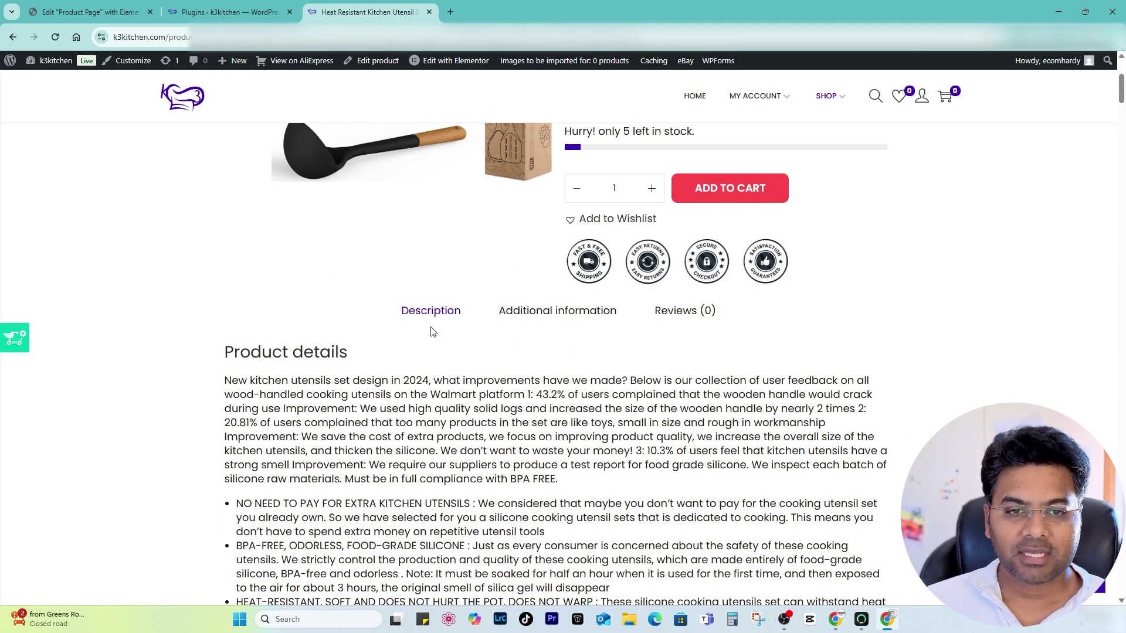
left_click(558, 317)
scroll(561, 316, "down", 3)
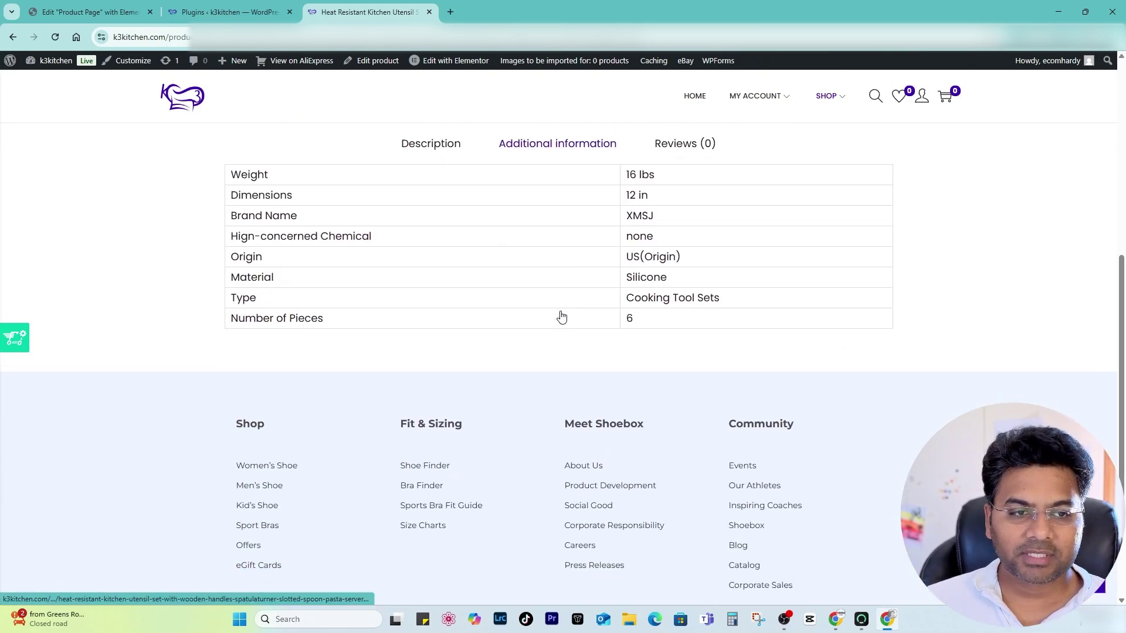
scroll(645, 276, "up", 2)
left_click(675, 257)
scroll(683, 259, "up", 3)
scroll(432, 503, "up", 2)
scroll(420, 395, "down", 3)
left_click(433, 324)
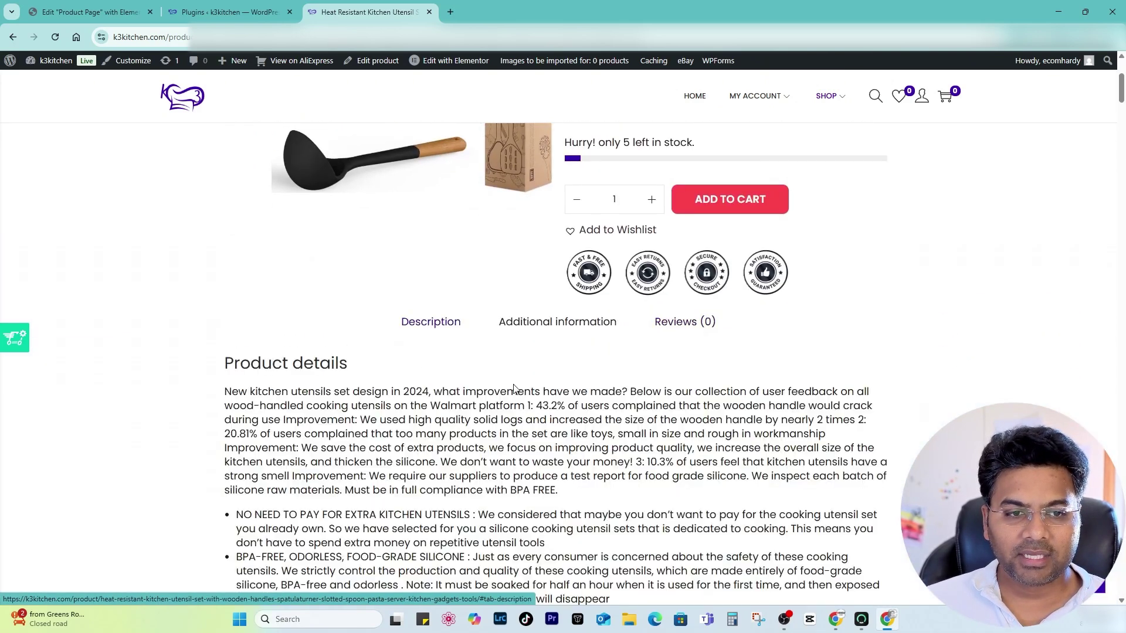
scroll(542, 430, "down", 20)
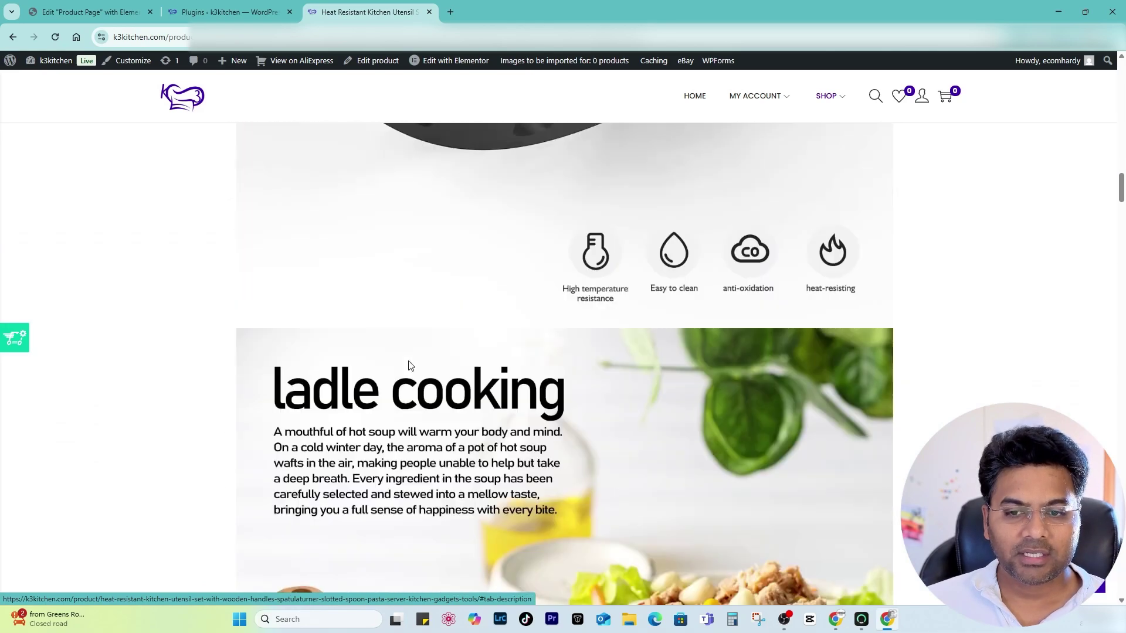
scroll(409, 366, "down", 10)
left_click_drag(1122, 237, 1121, 564)
Step: Reload the product page and scroll down to the Recently Viewed section
key("F5")
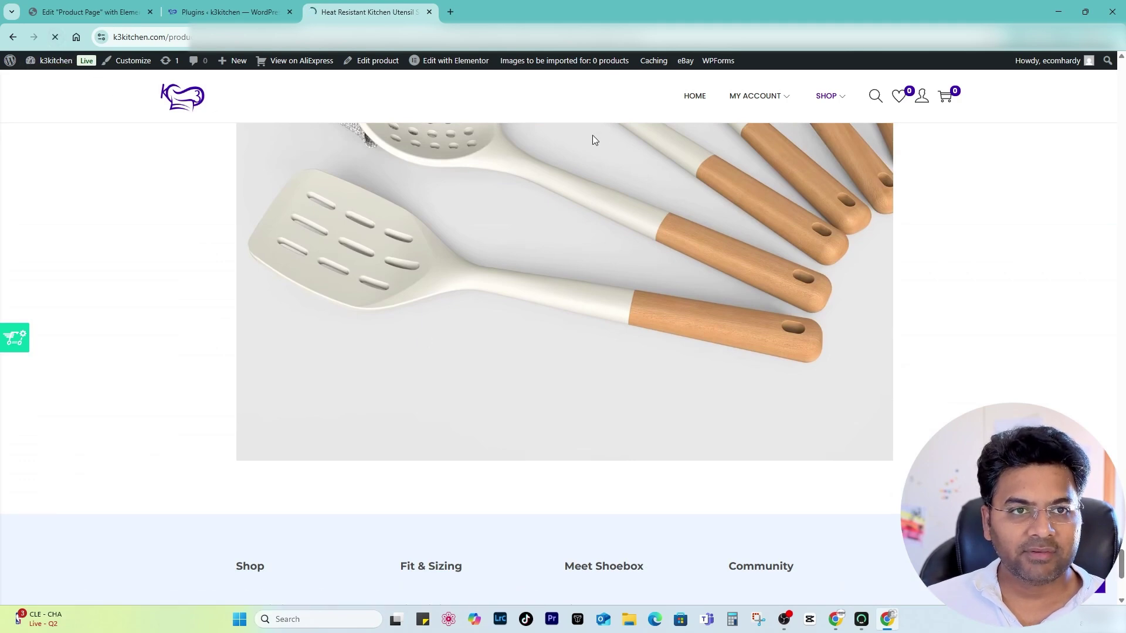
scroll(657, 324, "down", 20)
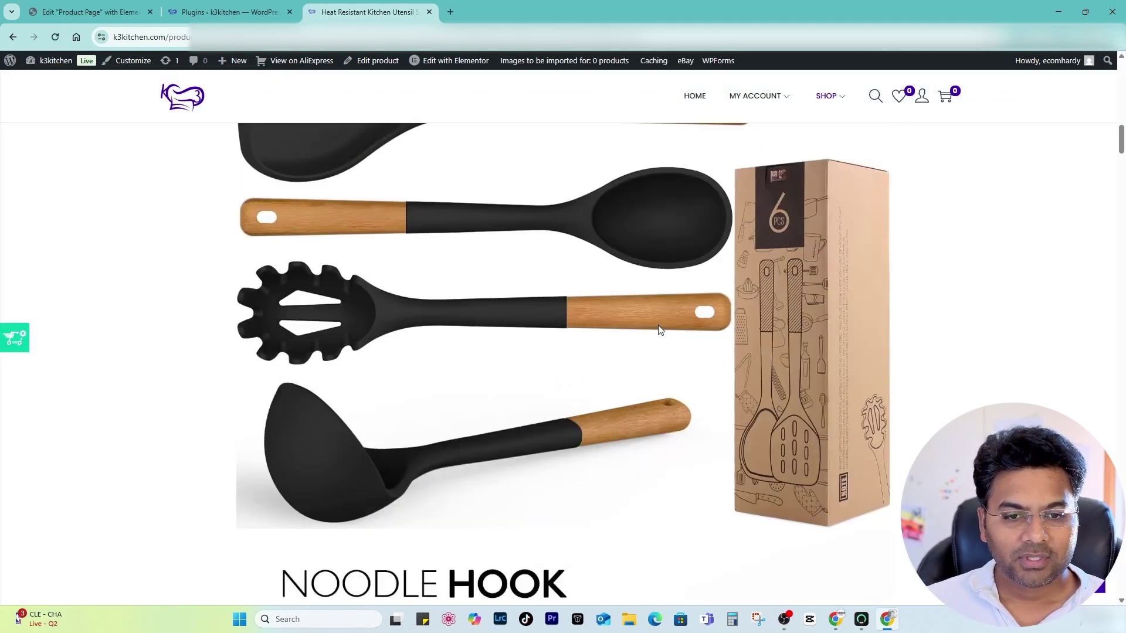
scroll(656, 326, "down", 15)
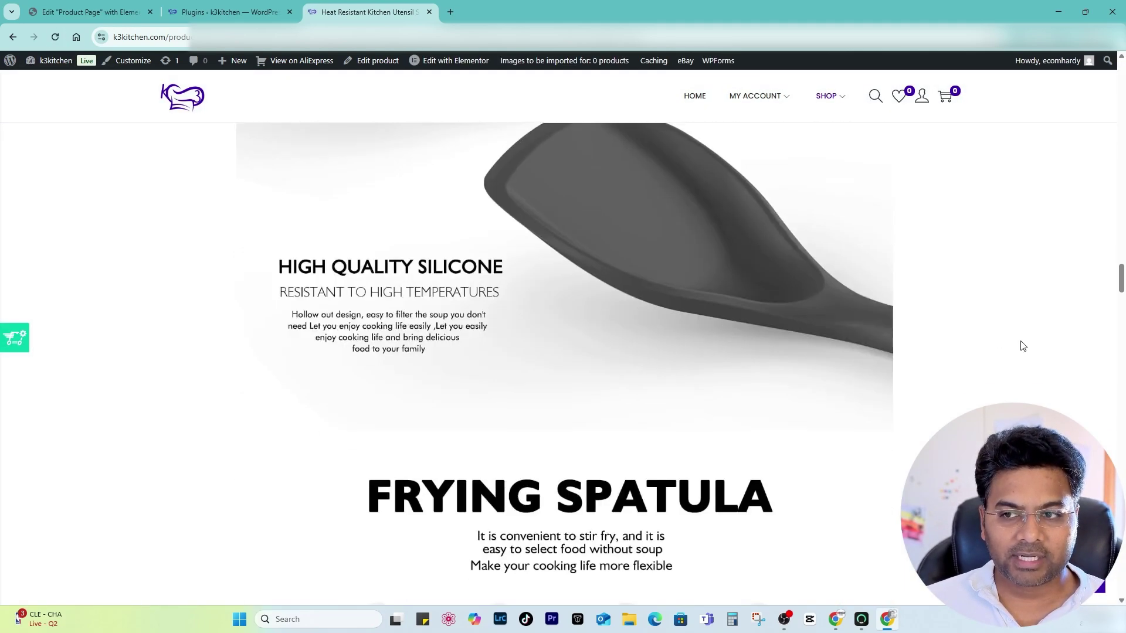
left_click_drag(1120, 288, 1120, 568)
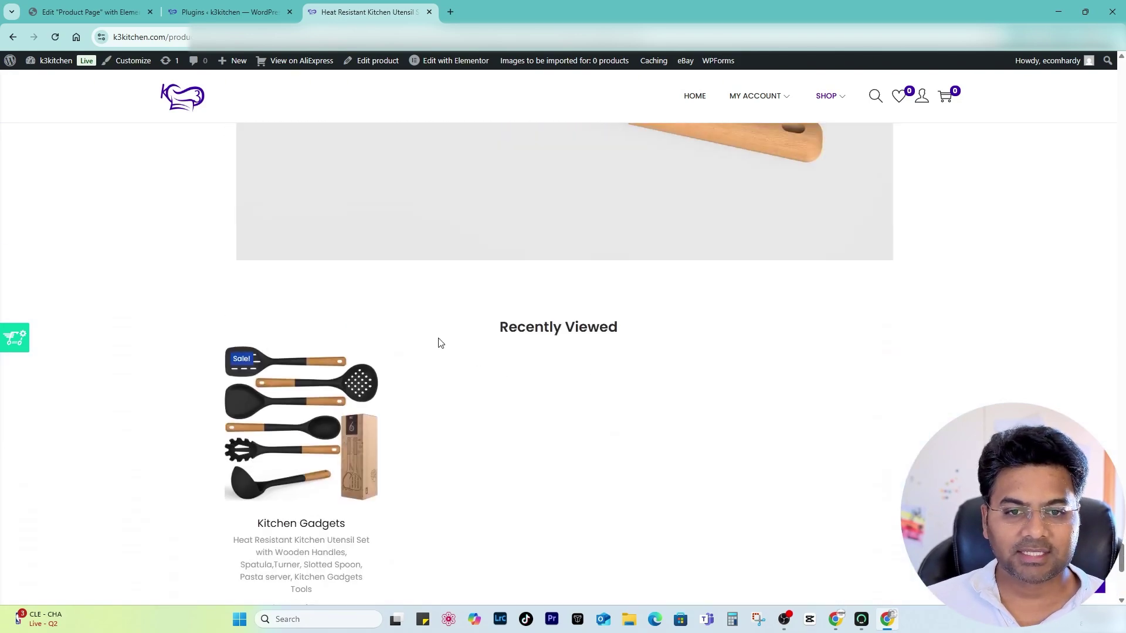
scroll(420, 392, "down", 5)
scroll(420, 385, "up", 4)
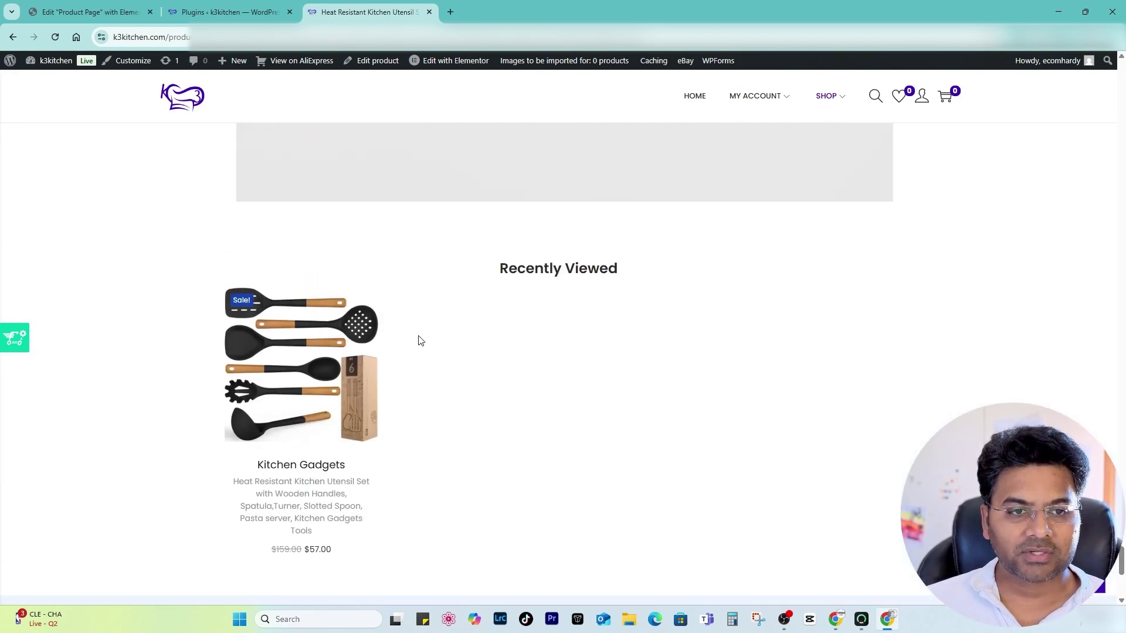
mouse_move(777, 97)
mouse_move(834, 101)
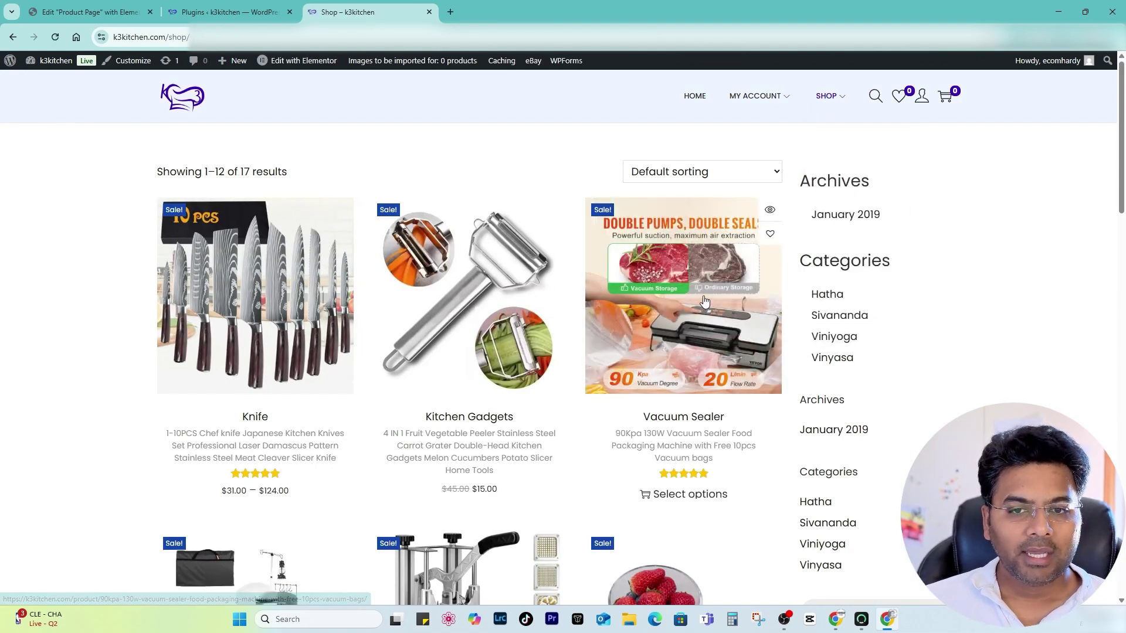
Step: Open the Vacuum Sealer product page, then browse the shop's product listing
left_click(705, 301)
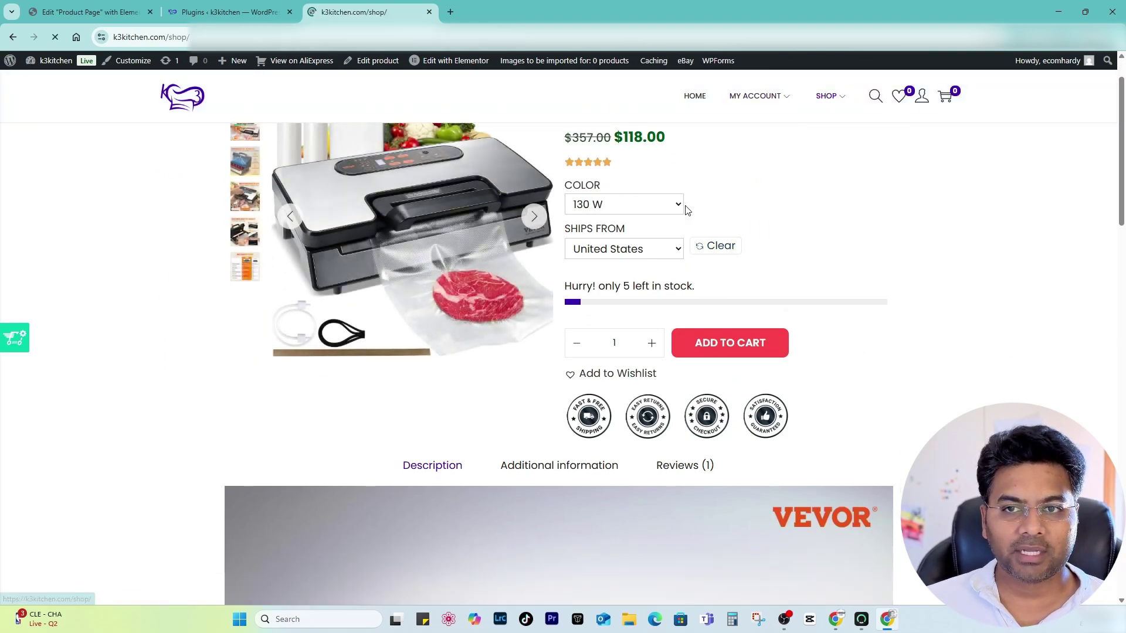
left_click(825, 95)
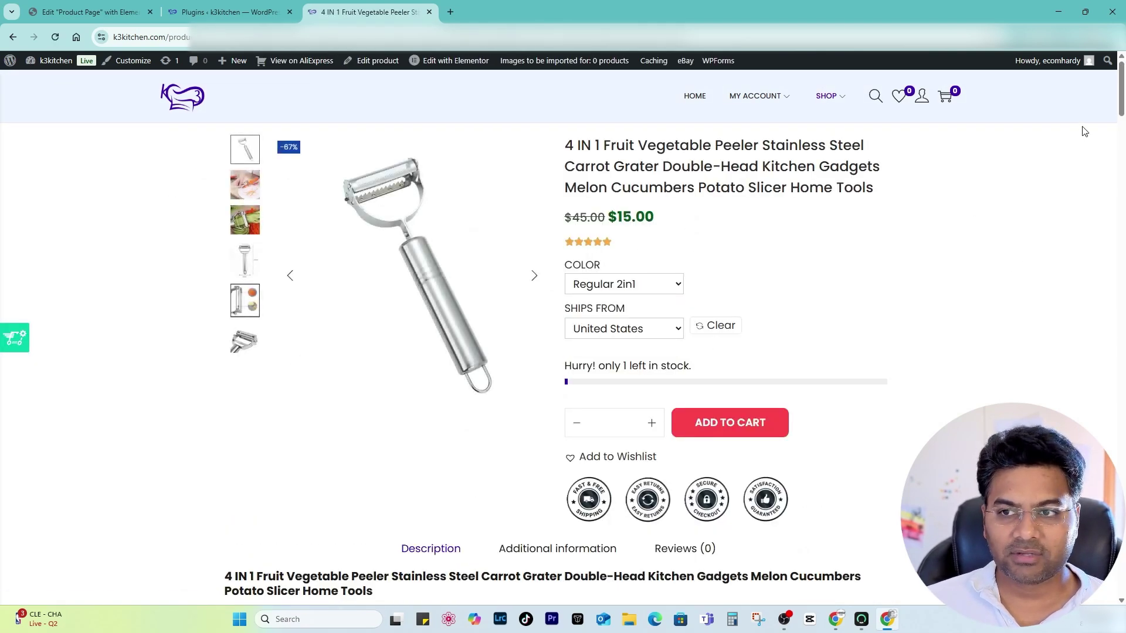
left_click_drag(1119, 113, 1119, 554)
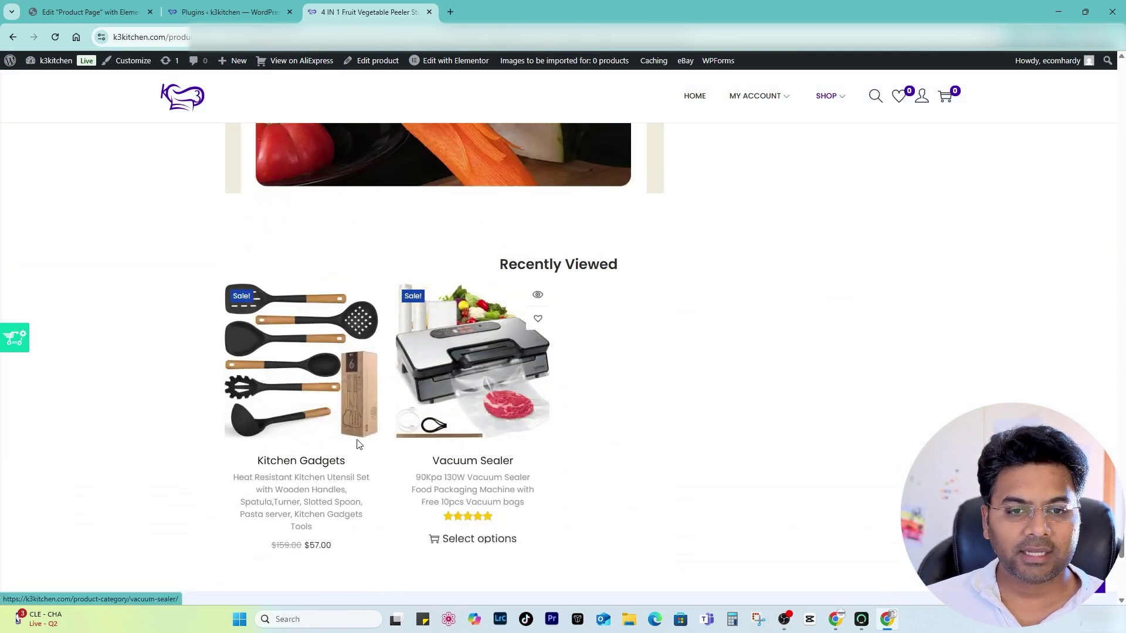
scroll(589, 343, "up", 15)
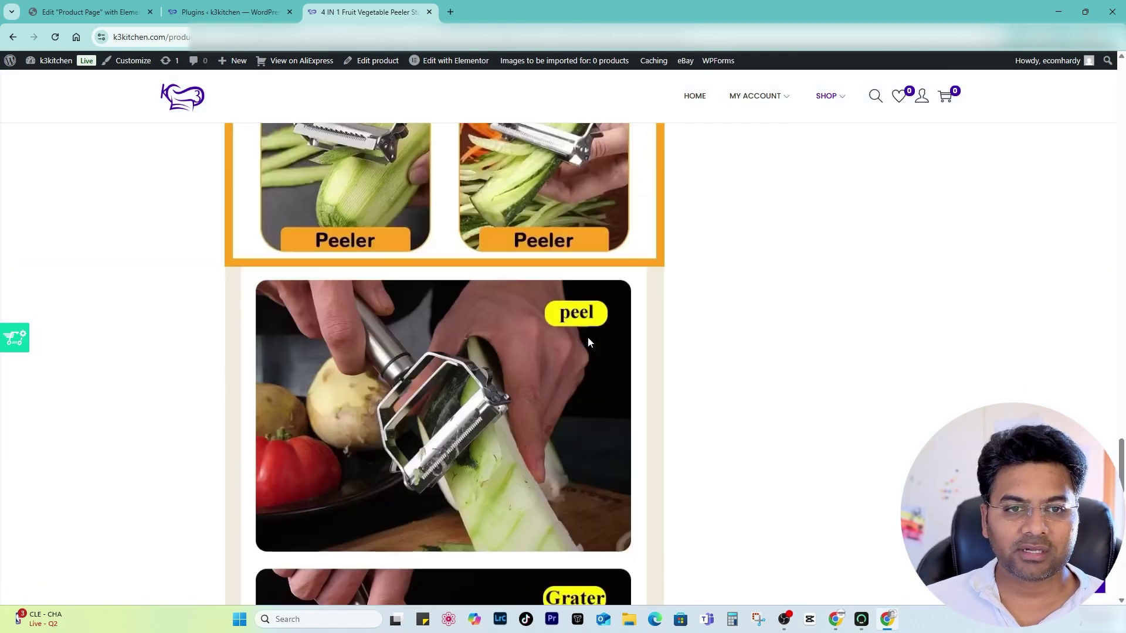
scroll(584, 333, "up", 5)
mouse_move(827, 96)
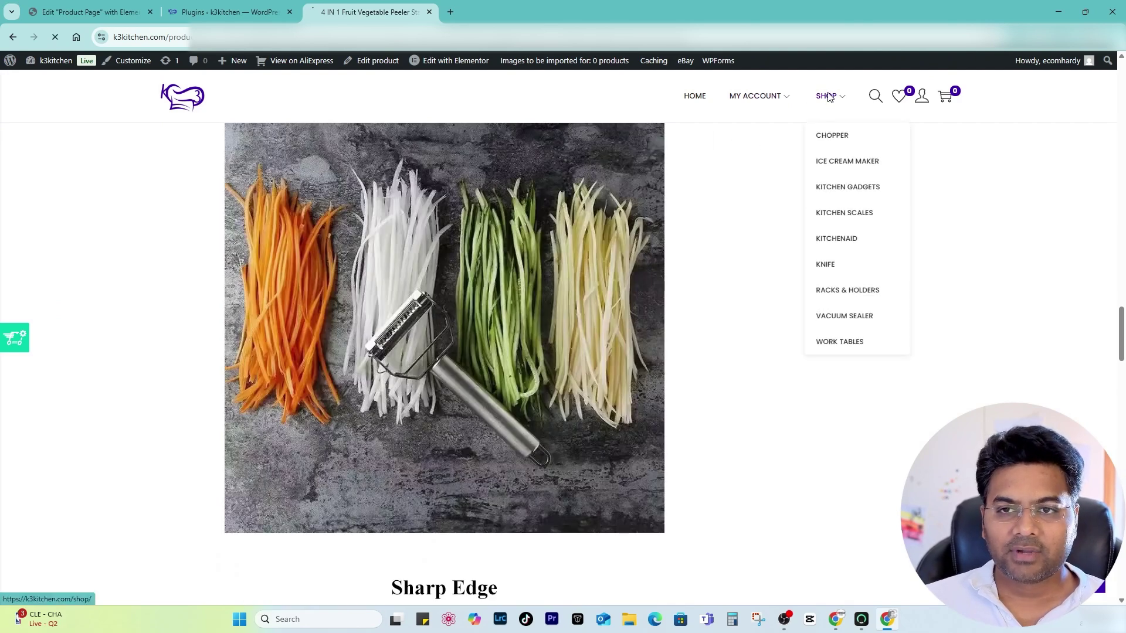
Step: Return to the shop listing and scroll through the Commercial French Fry Cutter product page
left_click(847, 216)
scroll(480, 392, "down", 3)
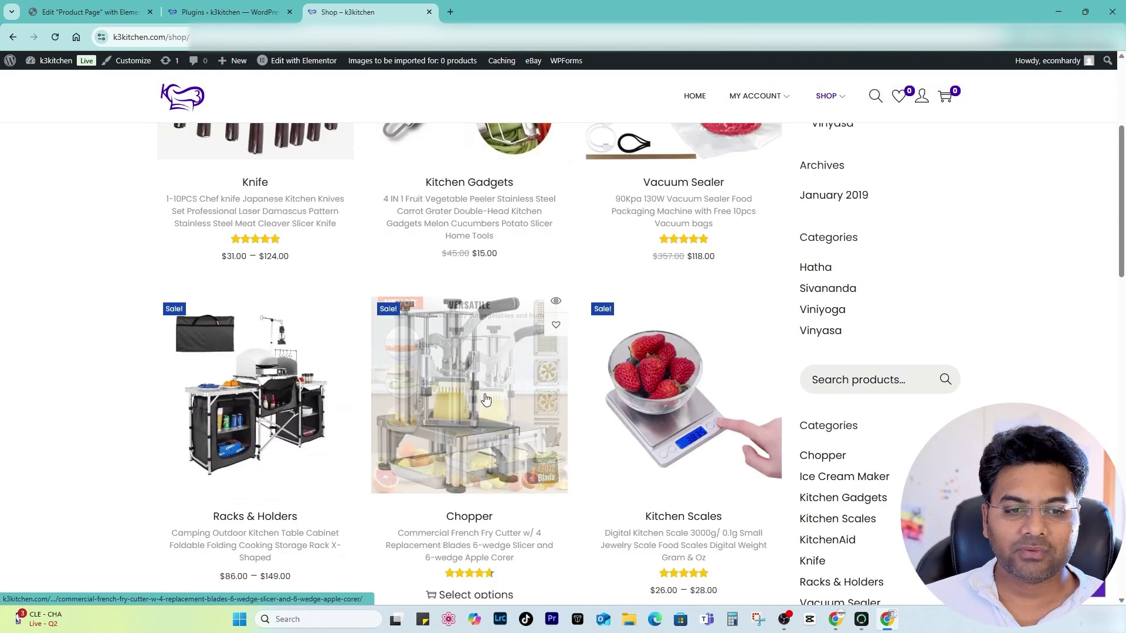
left_click(481, 385)
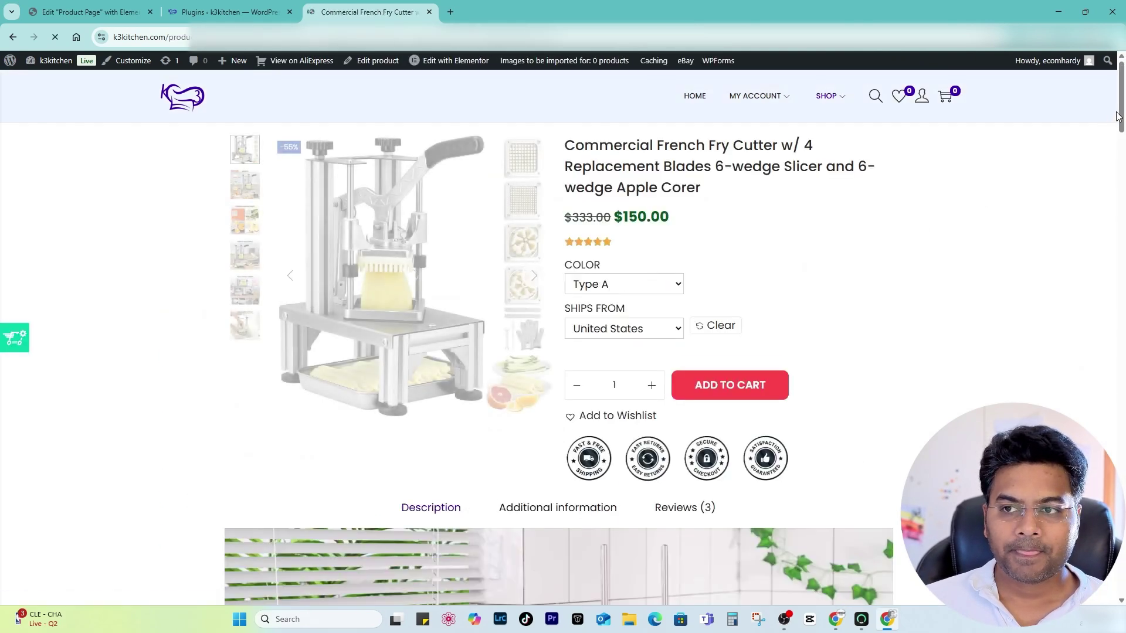
scroll(481, 386, "down", 15)
scroll(563, 352, "down", 5)
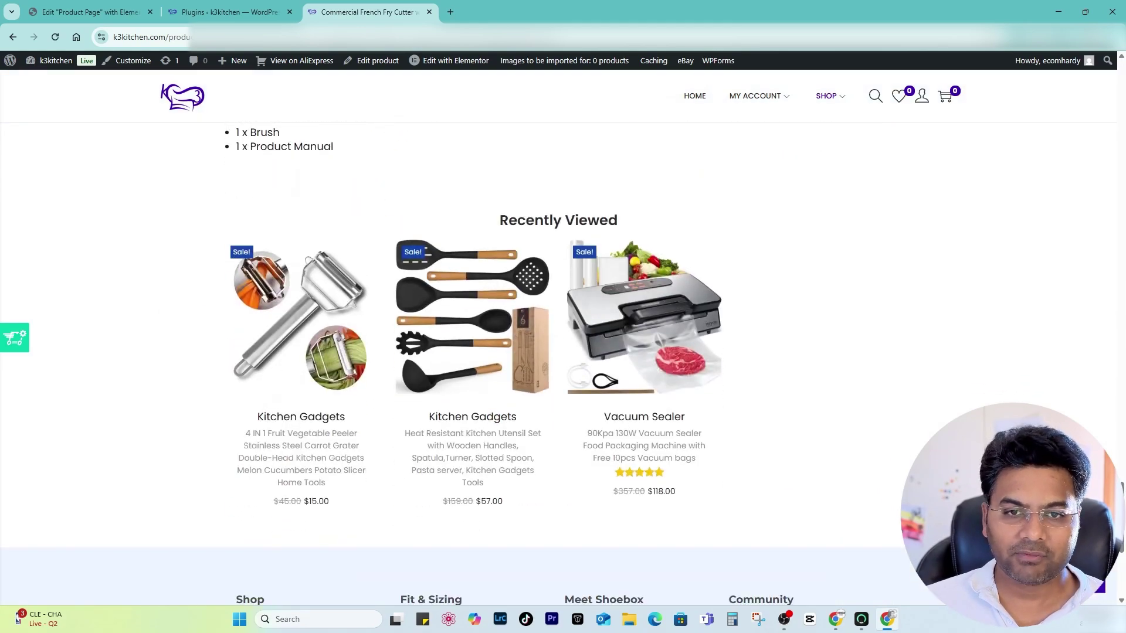
scroll(633, 164, "up", 20)
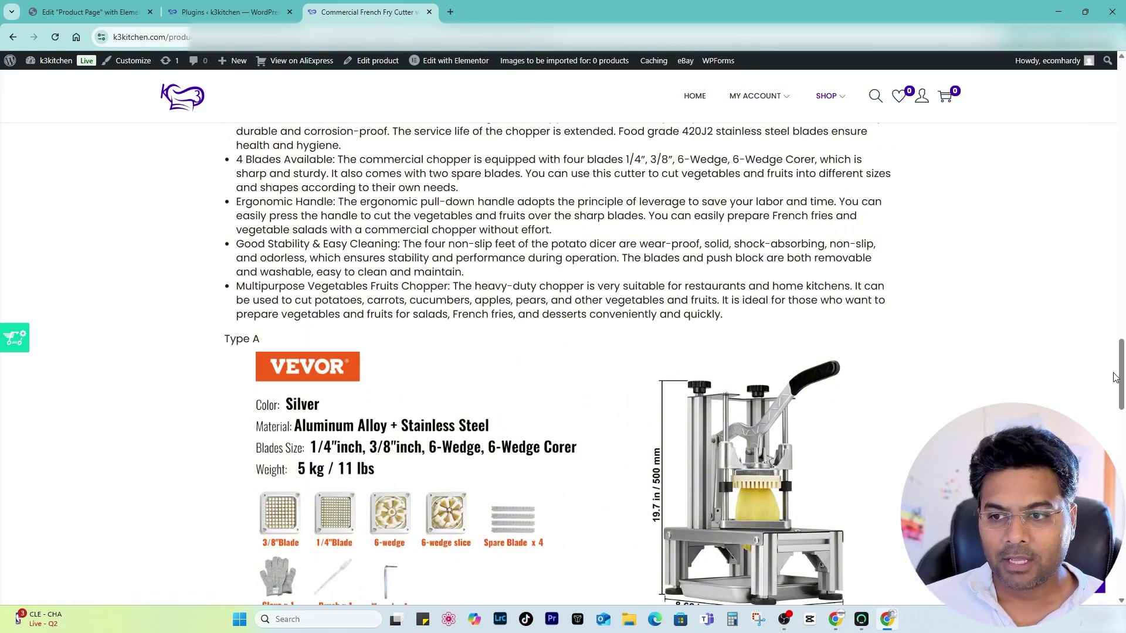
scroll(1116, 130, "up", 1)
scroll(1116, 130, "down", 1)
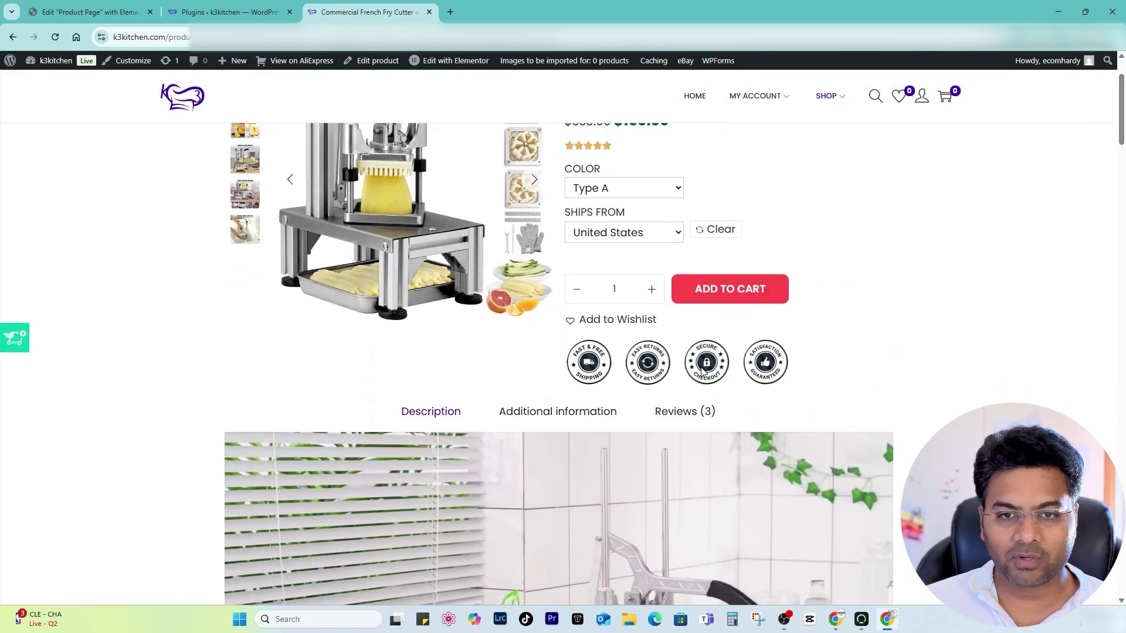
scroll(699, 369, "down", 5)
Step: Back in the template editor, inspect the Frequently Bought Together widget's advanced settings
left_click(225, 12)
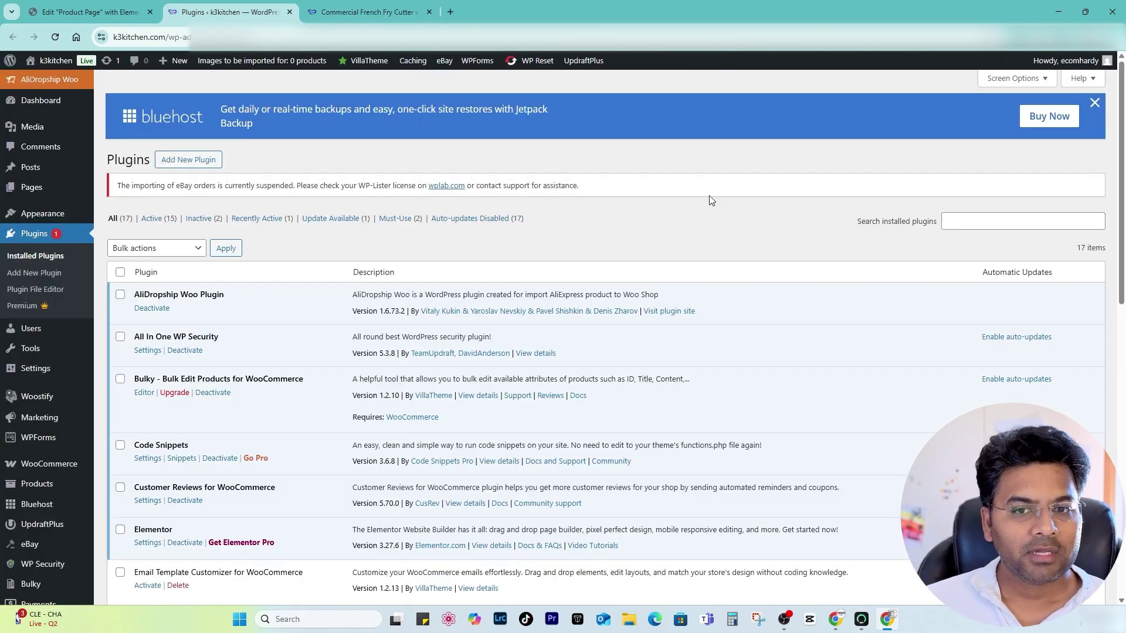
left_click(88, 11)
scroll(807, 305, "down", 3)
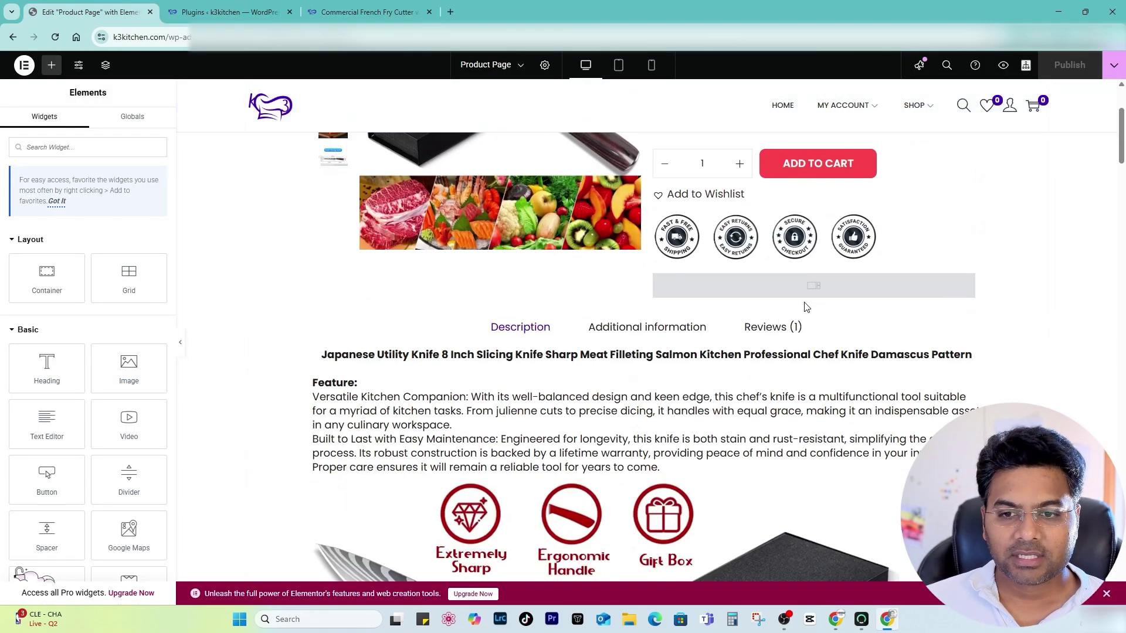
left_click(814, 284)
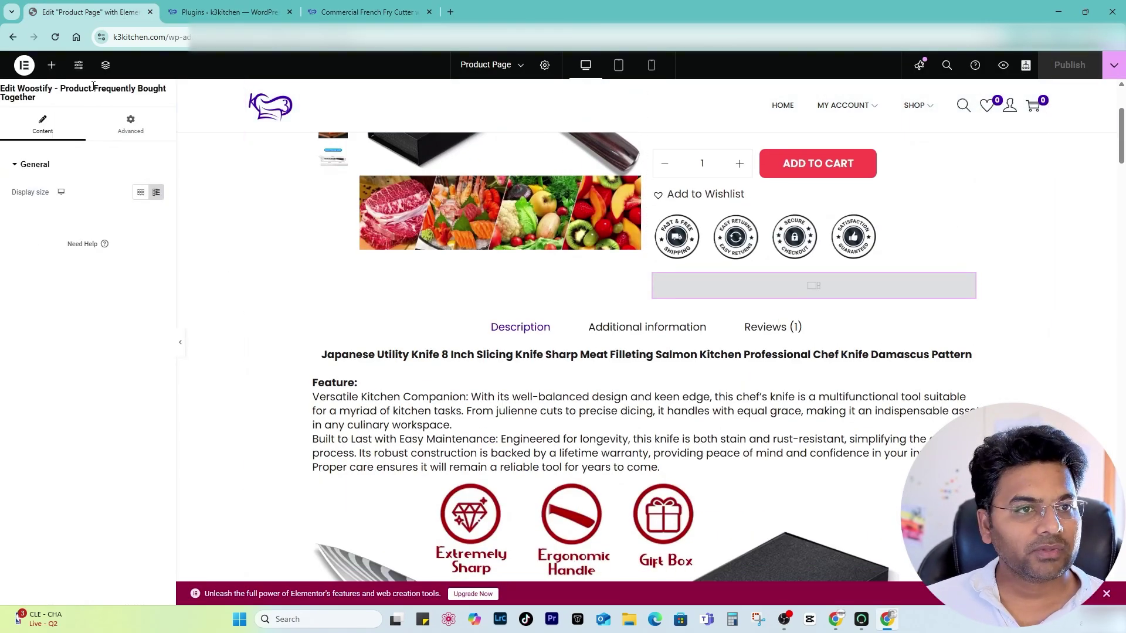
left_click_drag(62, 88, 170, 91)
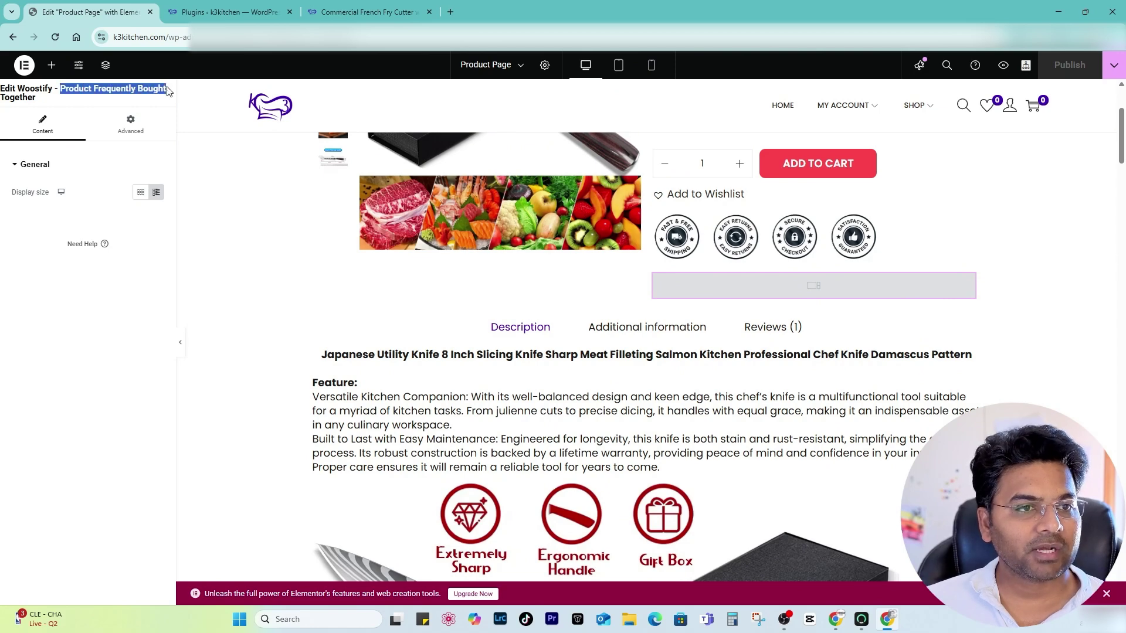
left_click(133, 131)
scroll(751, 326, "down", 6)
Step: Exit Elementor to WordPress and go to the WooBuilder templates list
left_click(24, 66)
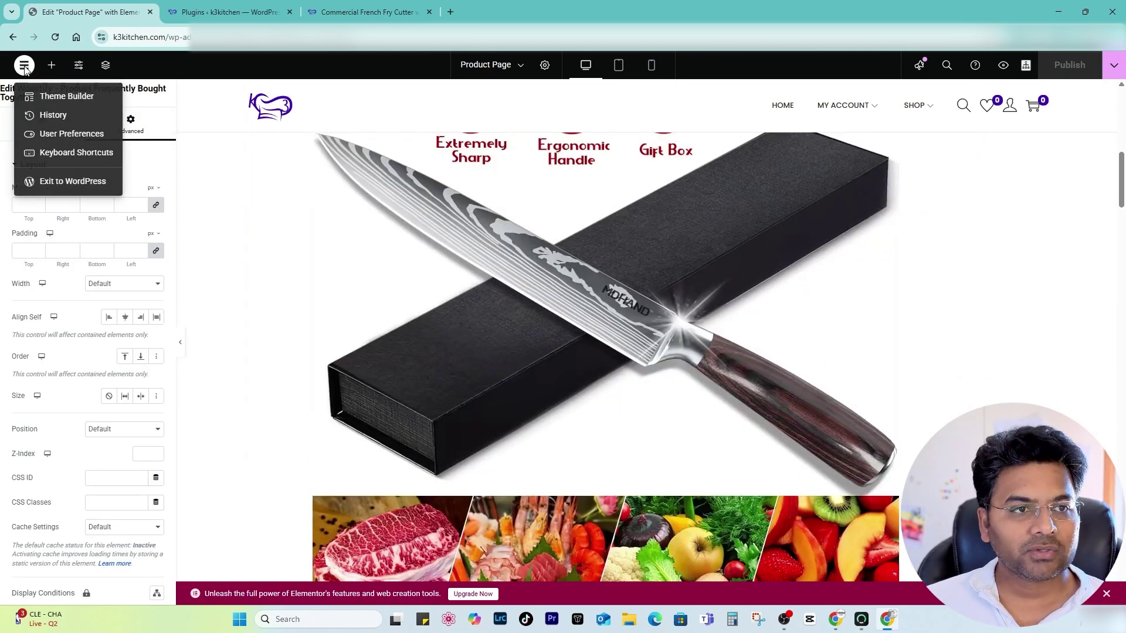
left_click(69, 185)
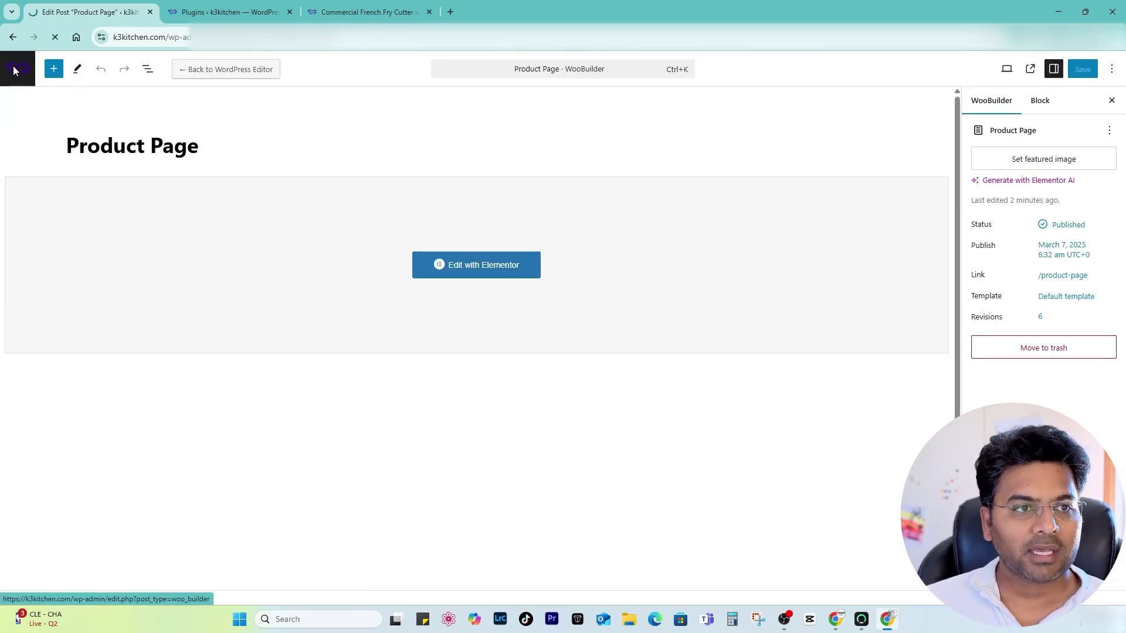
left_click(12, 64)
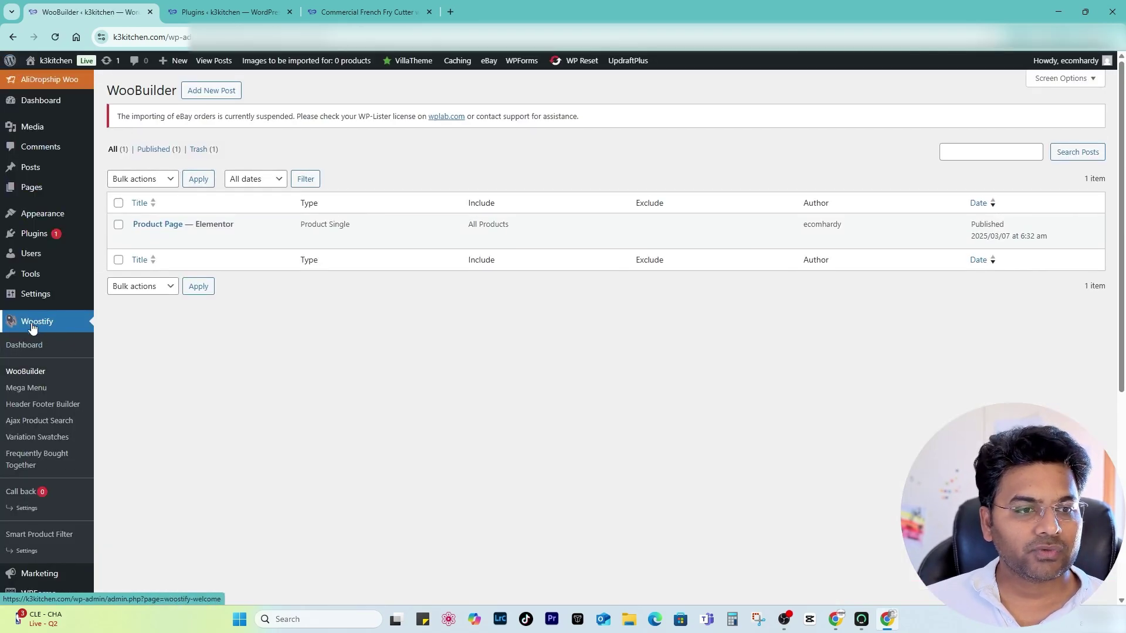
Step: Open the Frequently Bought Together settings from the Woostify add-ons
left_click(26, 347)
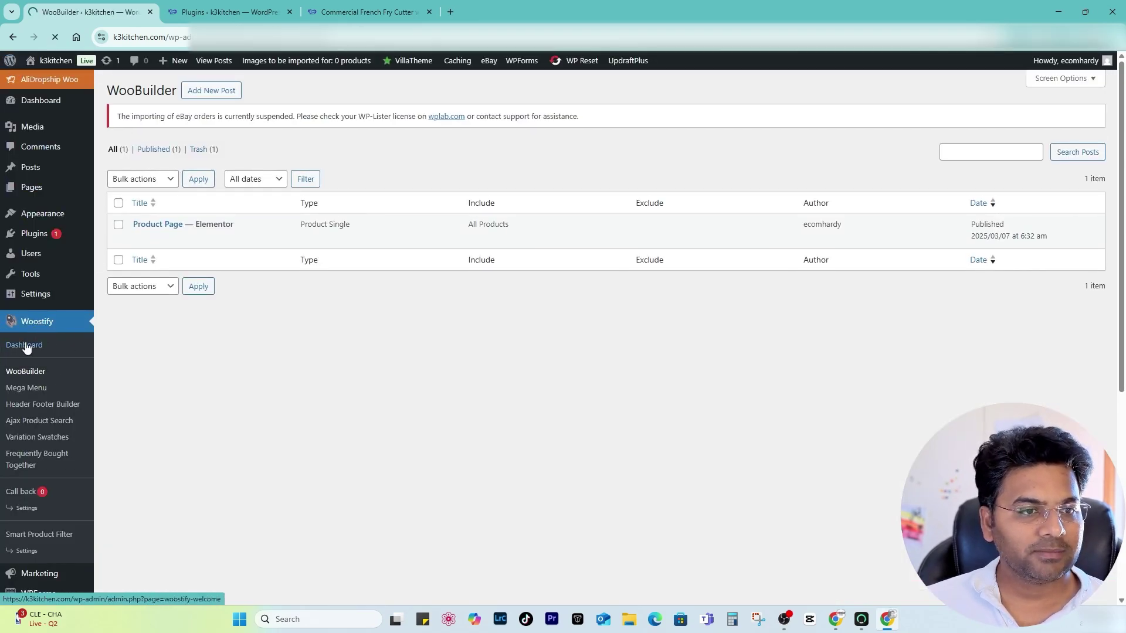
left_click(585, 93)
scroll(695, 341, "down", 6)
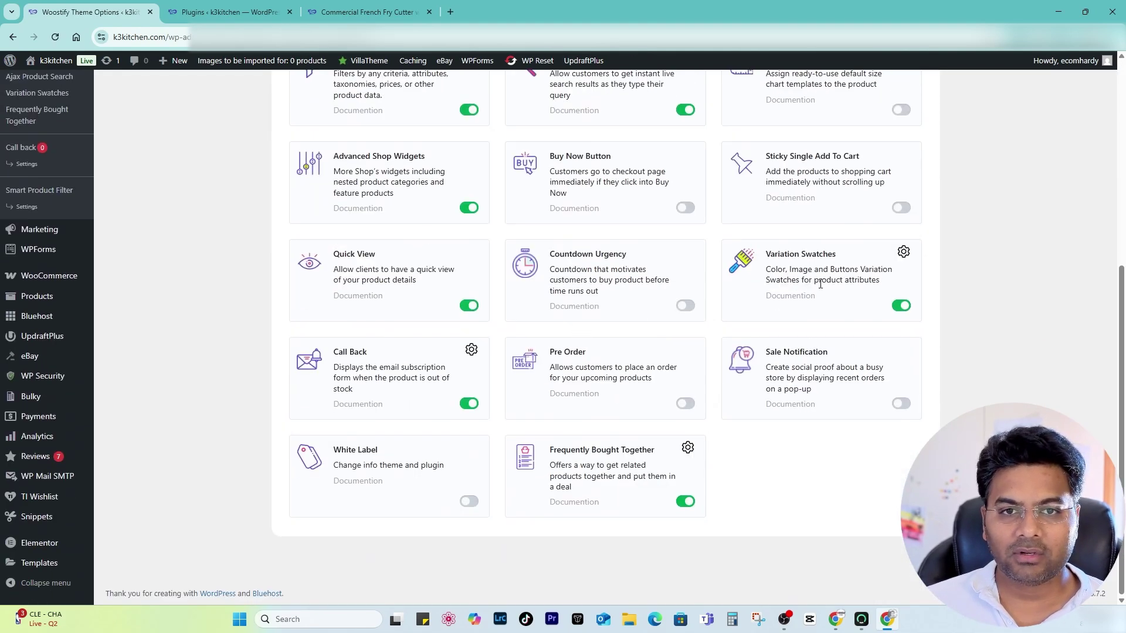
left_click(689, 452)
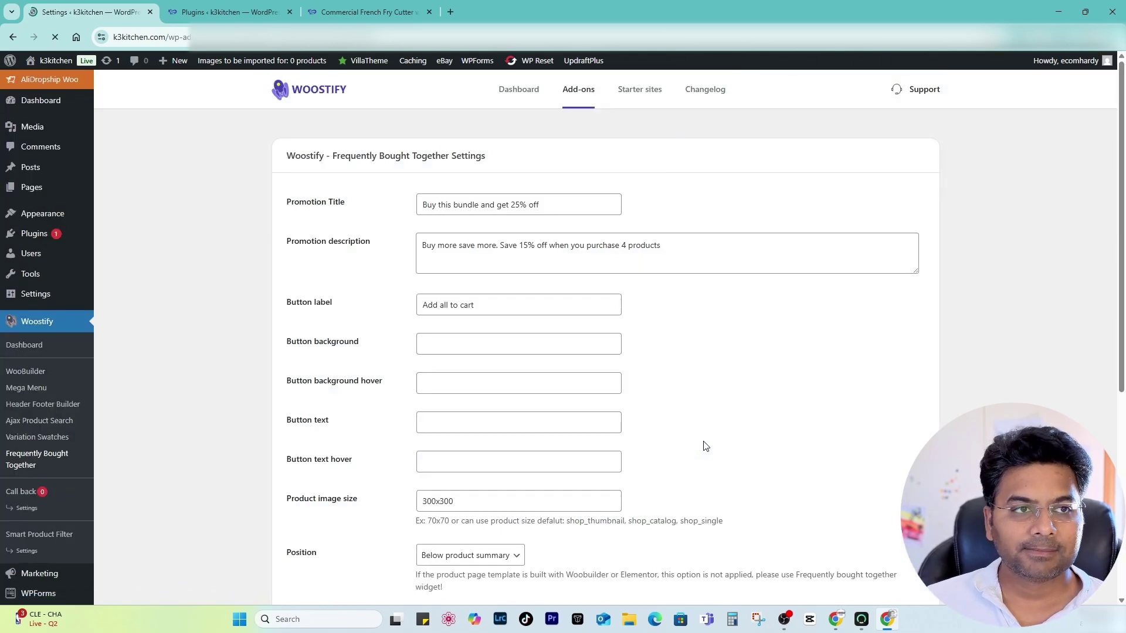
Step: Change the promotion title and description to 12% off for 3 products
double_click(520, 206)
type("1")
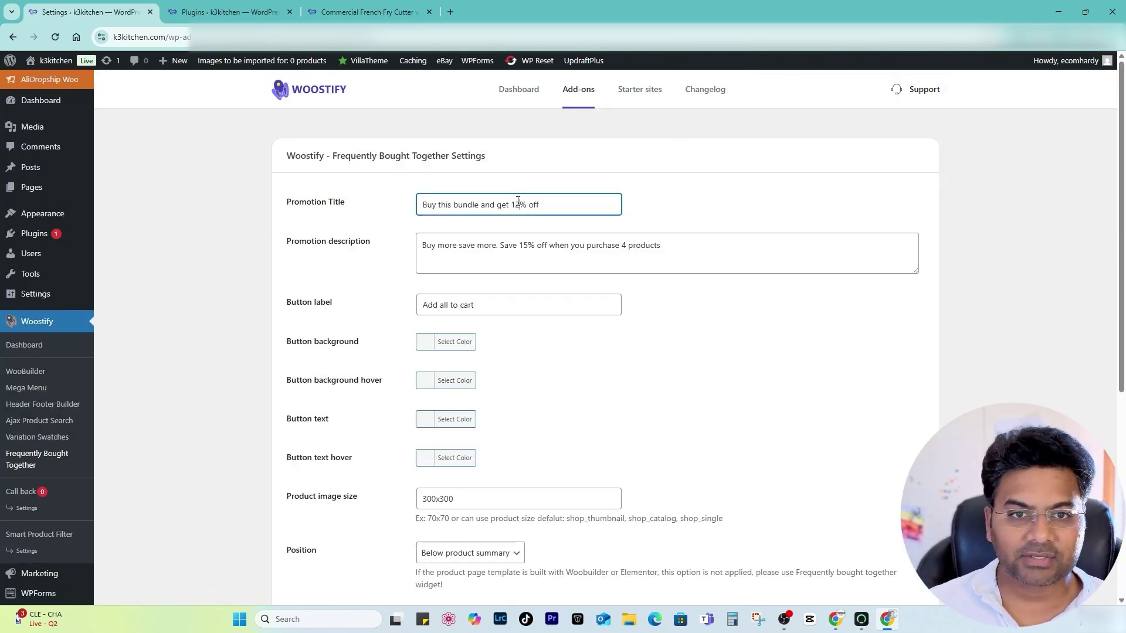
left_click(529, 248)
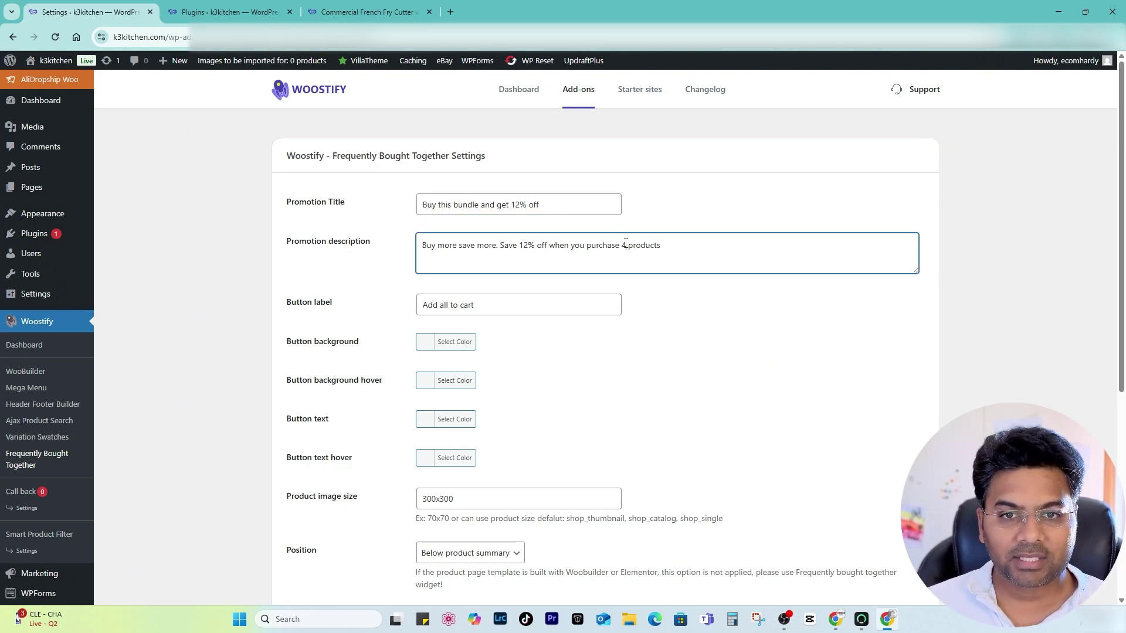
left_click(722, 313)
Step: Keep the block below the product summary with the discount applied to the total
scroll(726, 311, "down", 2)
left_click(471, 193)
scroll(487, 235, "down", 4)
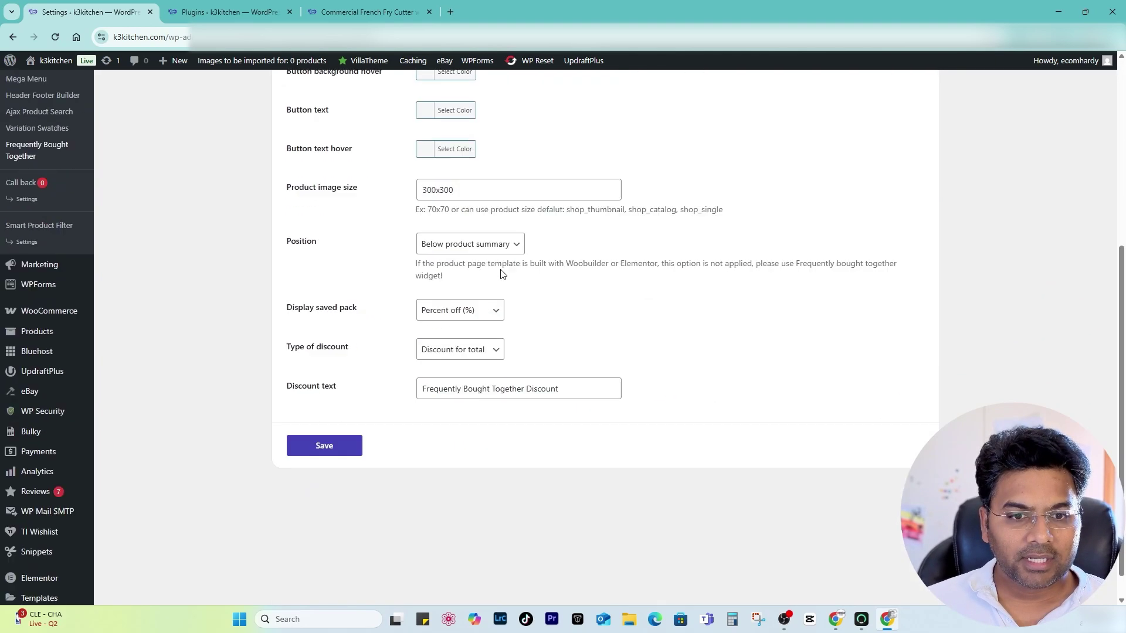
scroll(501, 270, "up", 1)
left_click(499, 272)
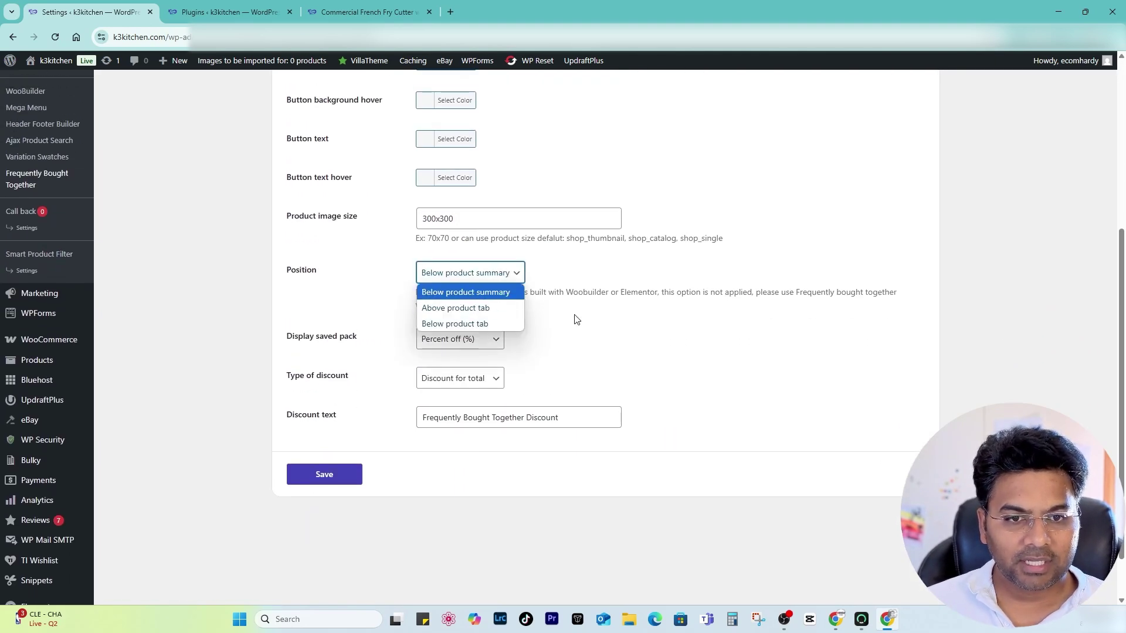
left_click(578, 320)
left_click(485, 340)
left_click(484, 378)
left_click(563, 392)
left_click(491, 417)
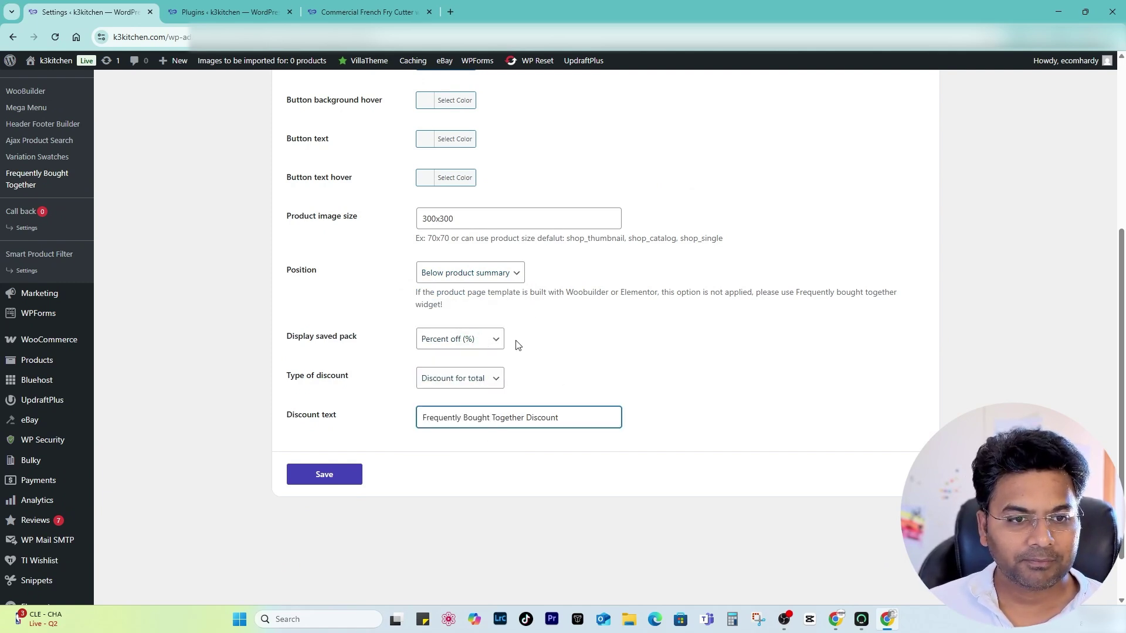
Step: Save the Frequently Bought Together settings and reopen the settings page
scroll(474, 288, "up", 6)
scroll(493, 322, "down", 2)
scroll(508, 300, "up", 1)
scroll(488, 361, "up", 2)
scroll(527, 334, "down", 5)
key("Return")
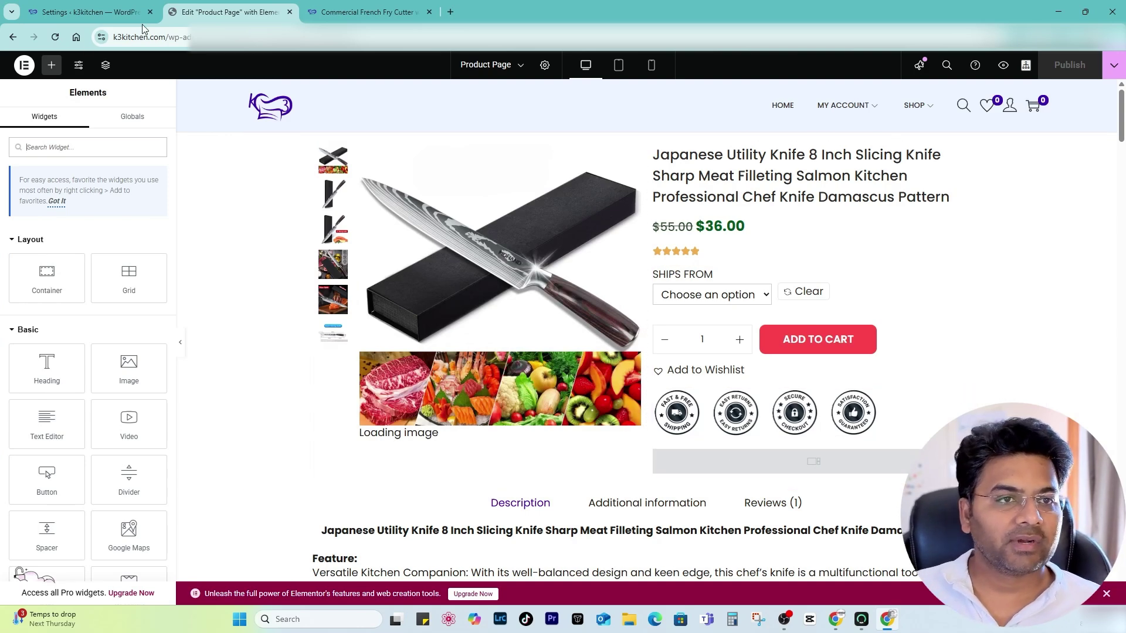
left_click(112, 11)
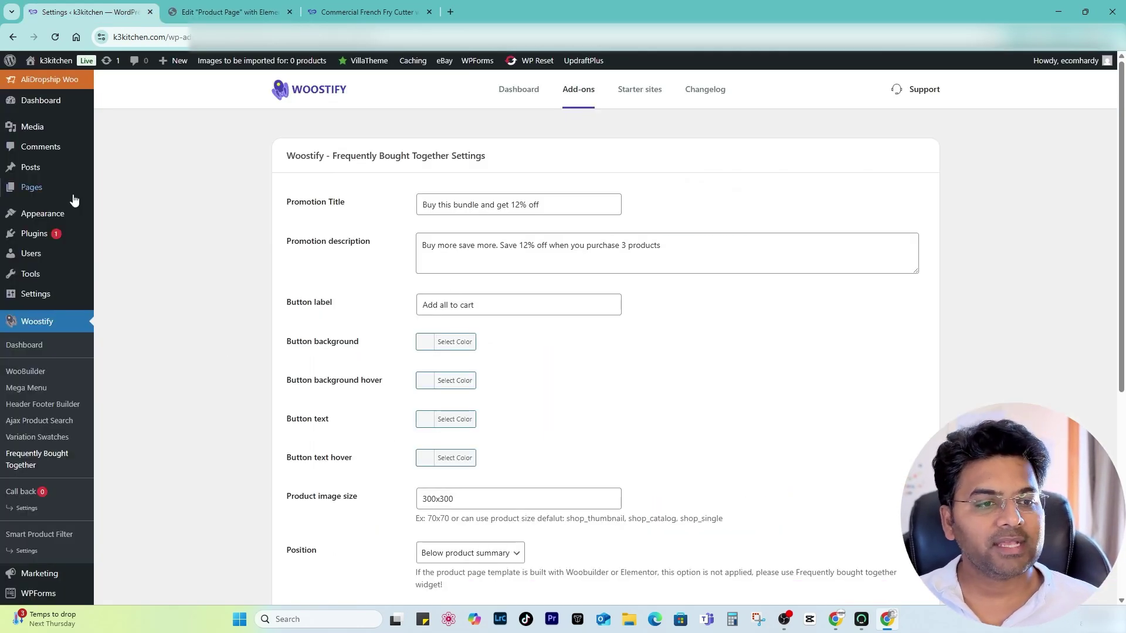
scroll(65, 375, "down", 4)
Step: Open the full product list in a new tab and scroll to the Japanese Utility Knife
mouse_move(67, 414)
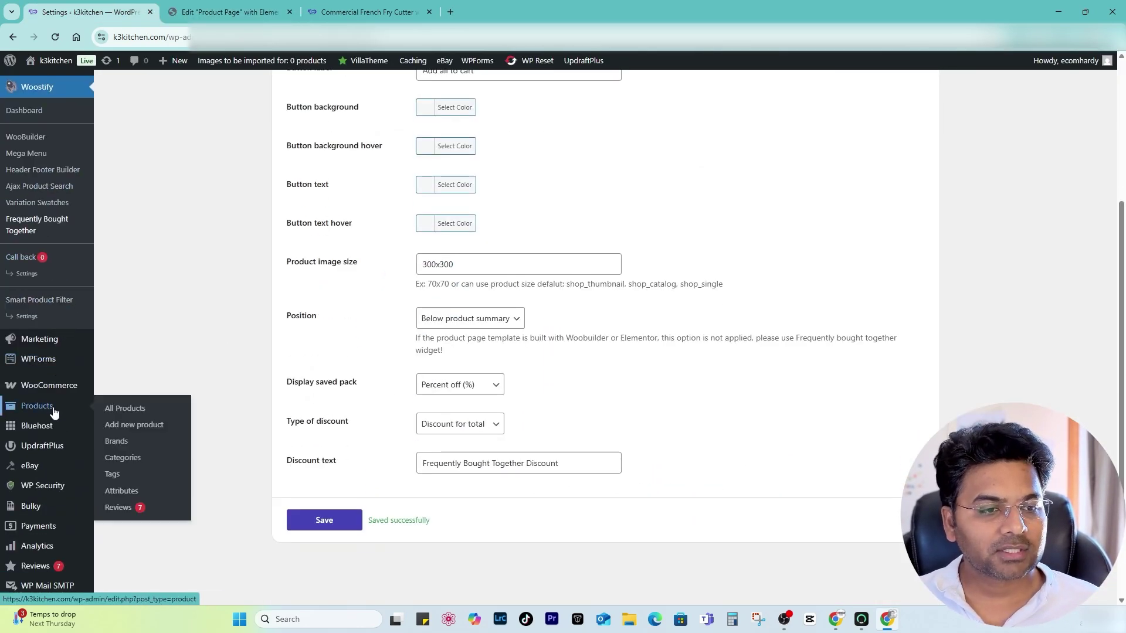
middle_click(126, 410)
left_click(188, 11)
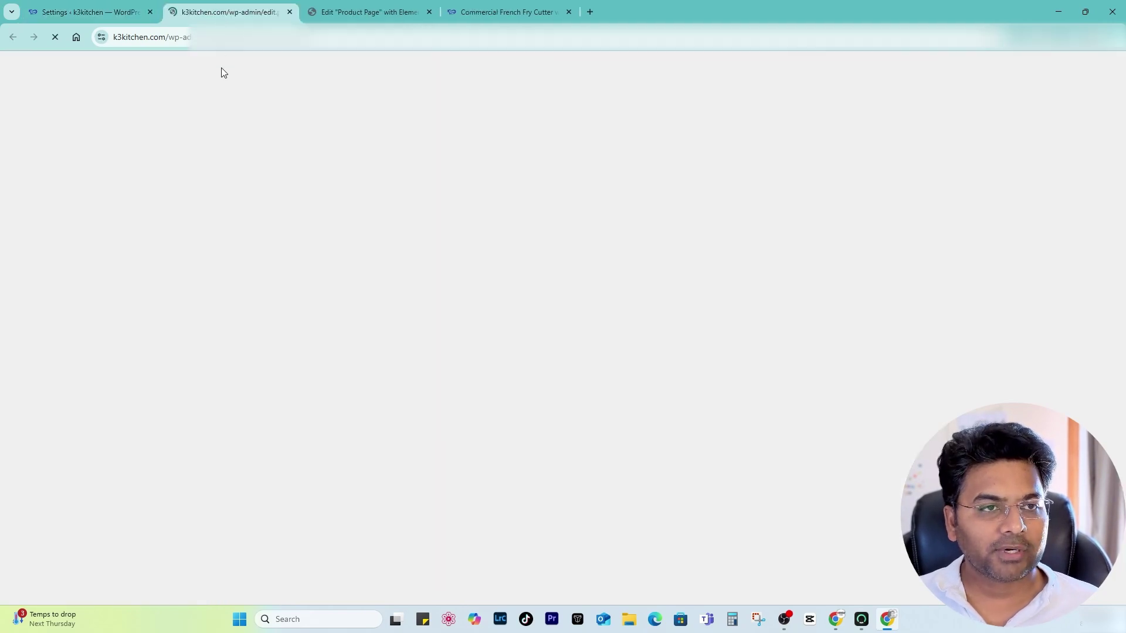
left_click(364, 11)
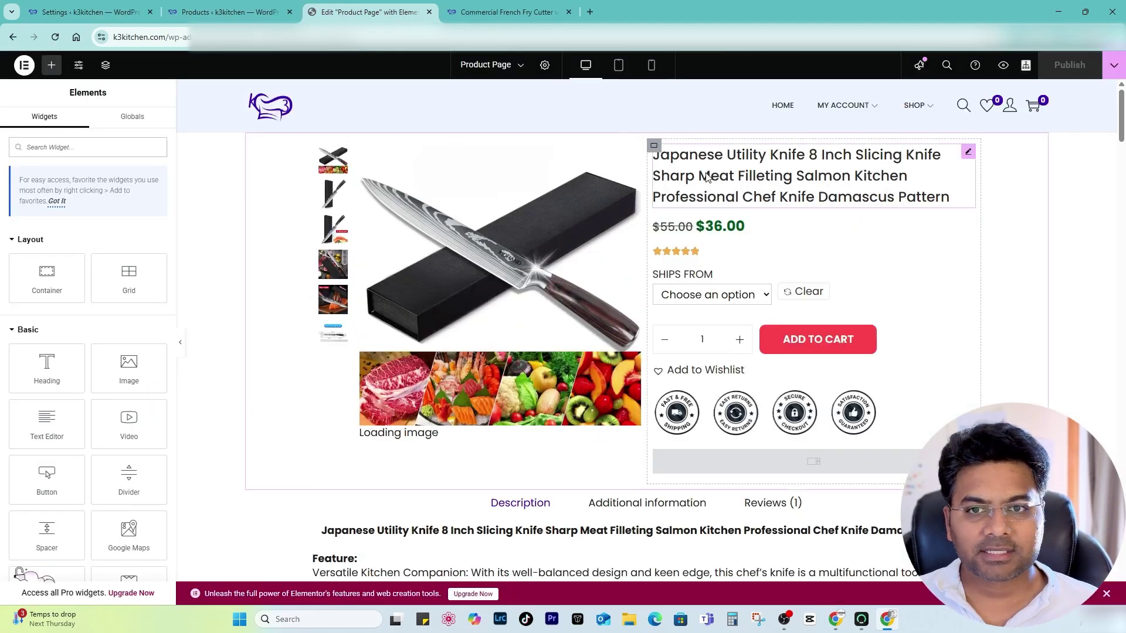
left_click(707, 177)
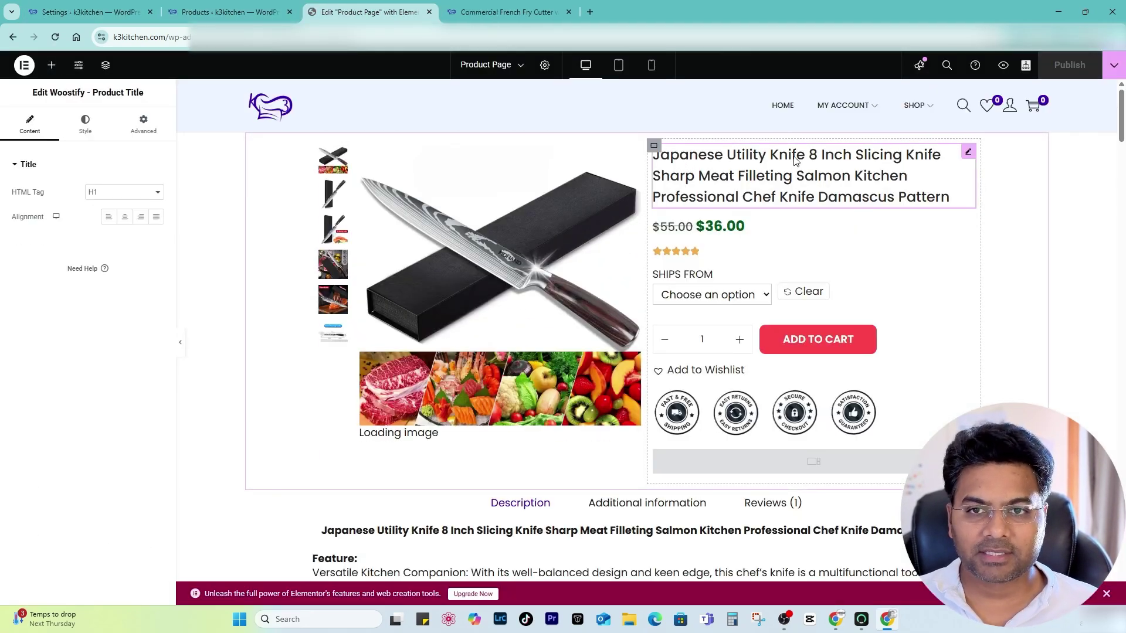
left_click(234, 12)
scroll(229, 305, "down", 5)
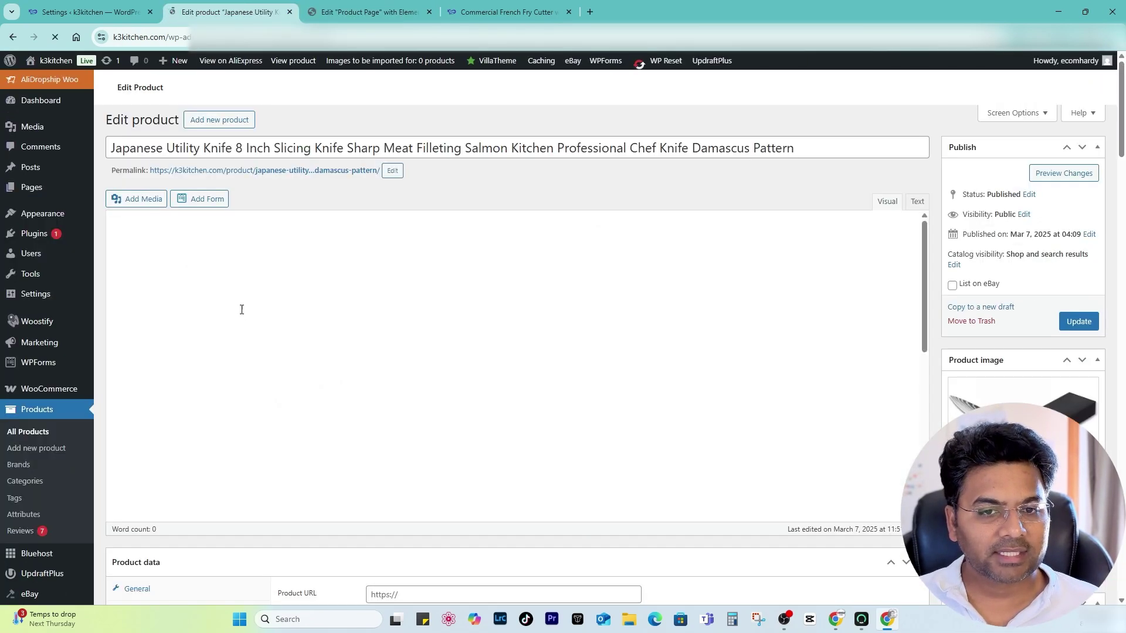
scroll(239, 311, "down", 7)
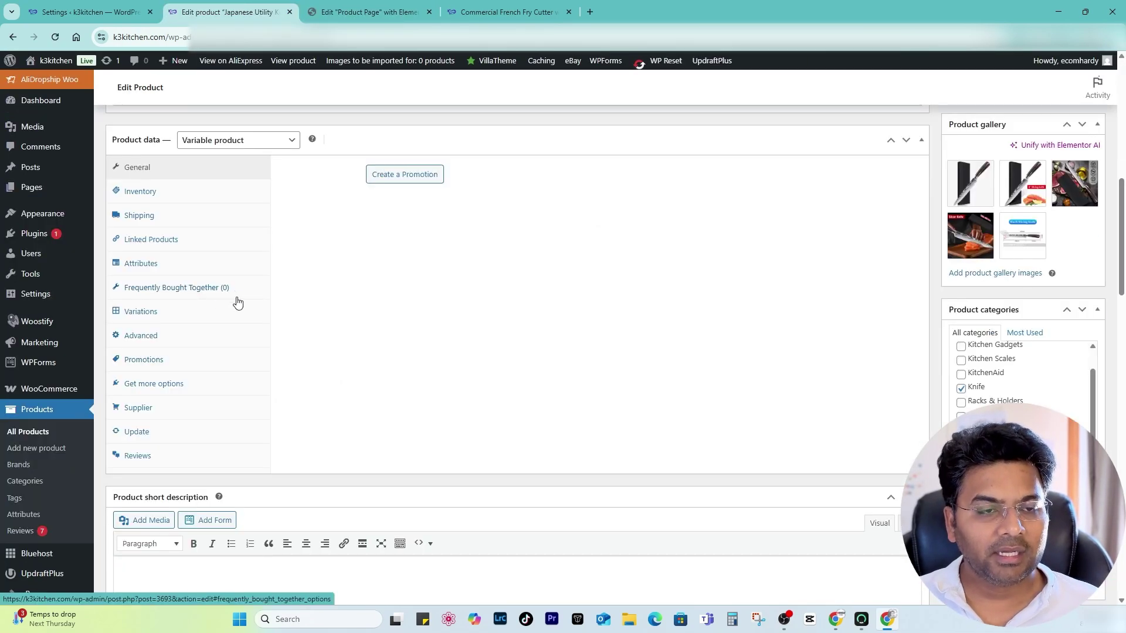
Step: Search 'knife' in Frequently Bought Together and add the 1-10PCS Chef knife set to the bundle
left_click(163, 292)
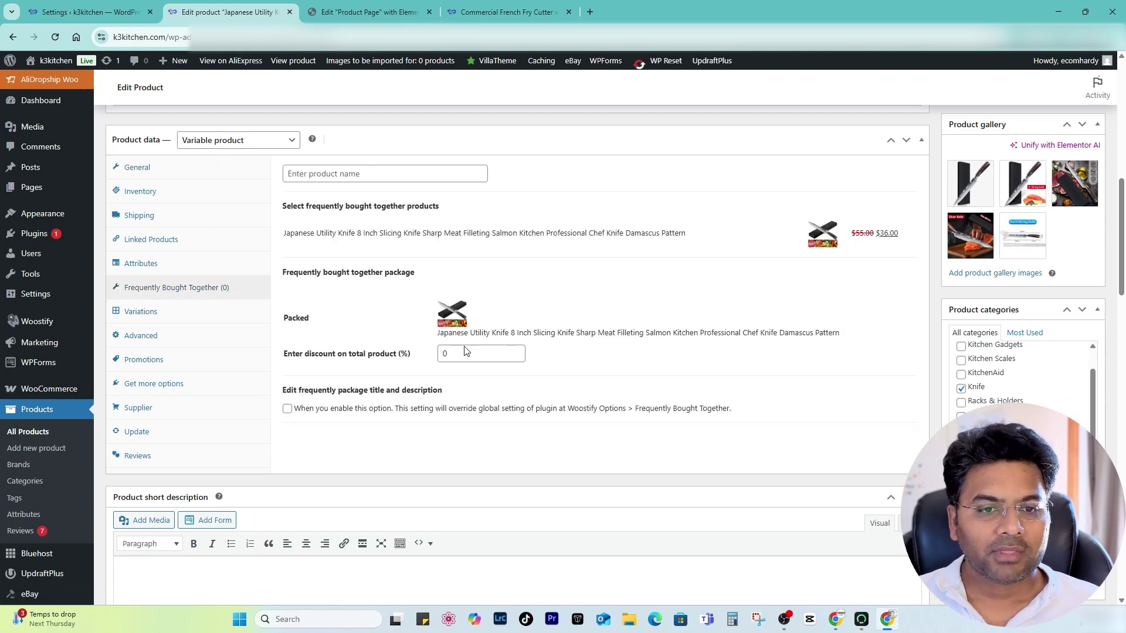
left_click(349, 175)
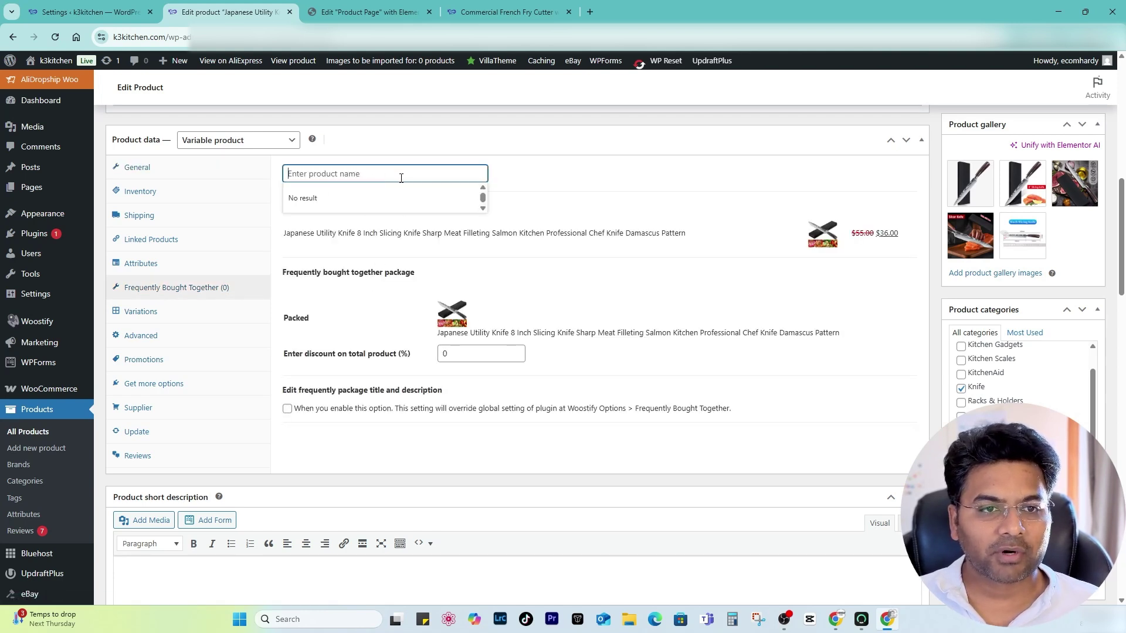
type("knife")
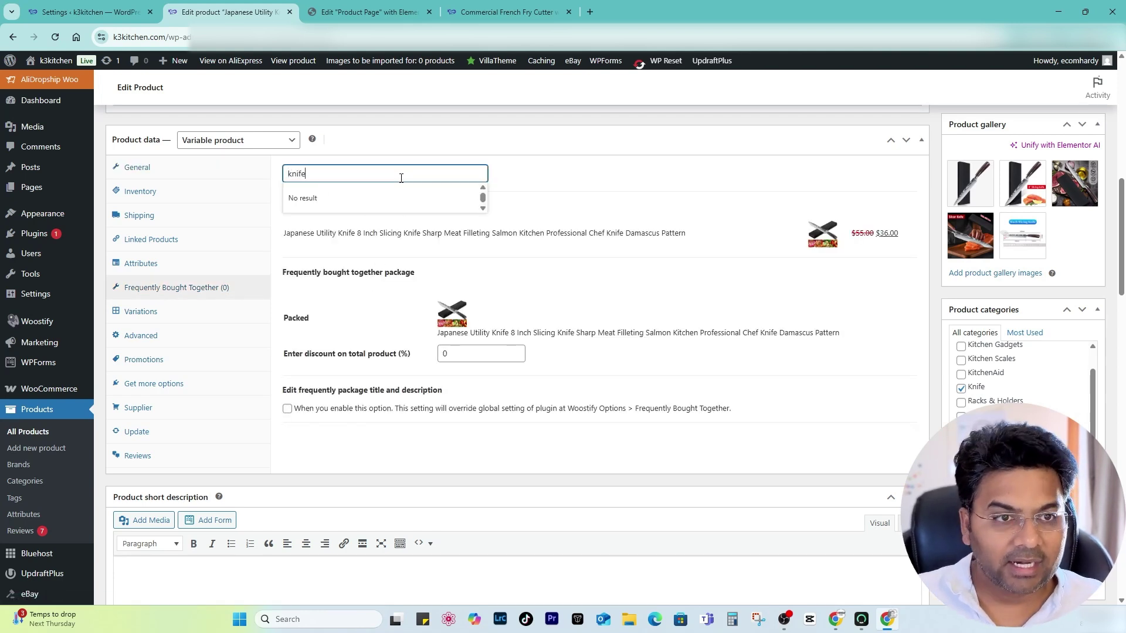
left_click(370, 213)
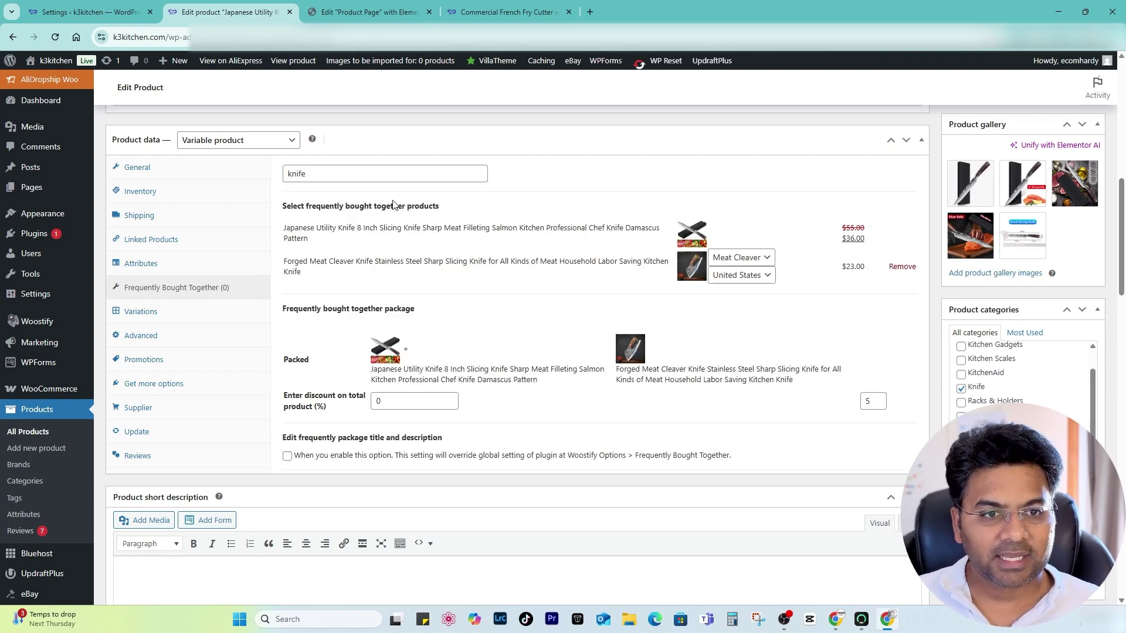
left_click(395, 174)
left_click(384, 203)
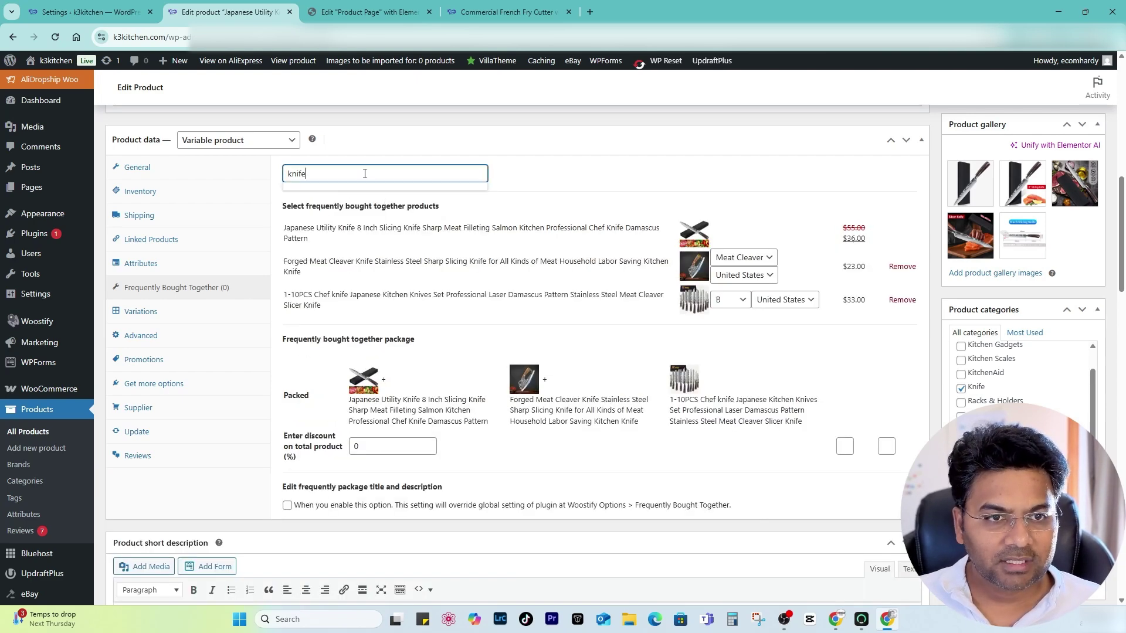
Step: Set the discount on total product to 12% and update the product
left_click_drag(403, 446, 340, 448)
left_click(509, 465)
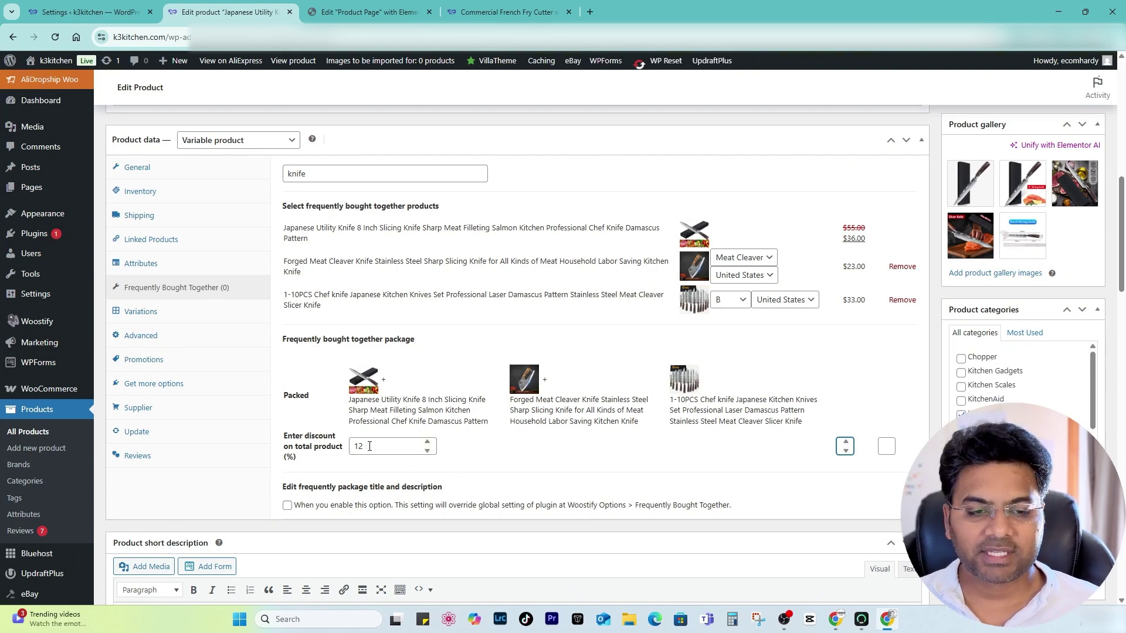
left_click_drag(369, 447, 345, 450)
left_click(409, 473)
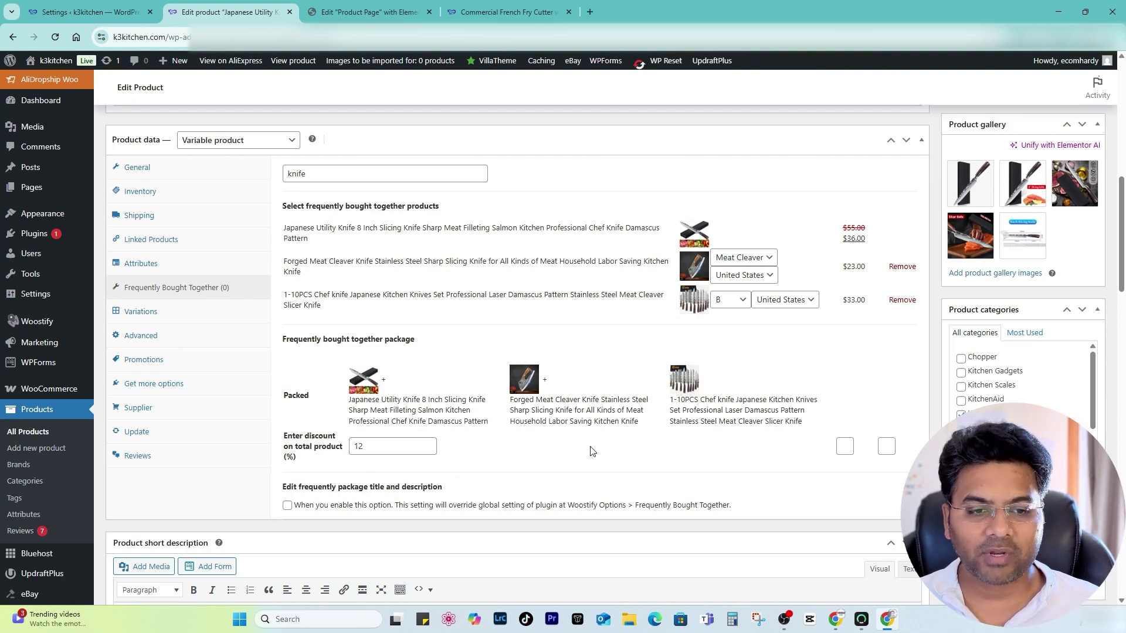
scroll(601, 444, "up", 10)
left_click(1078, 338)
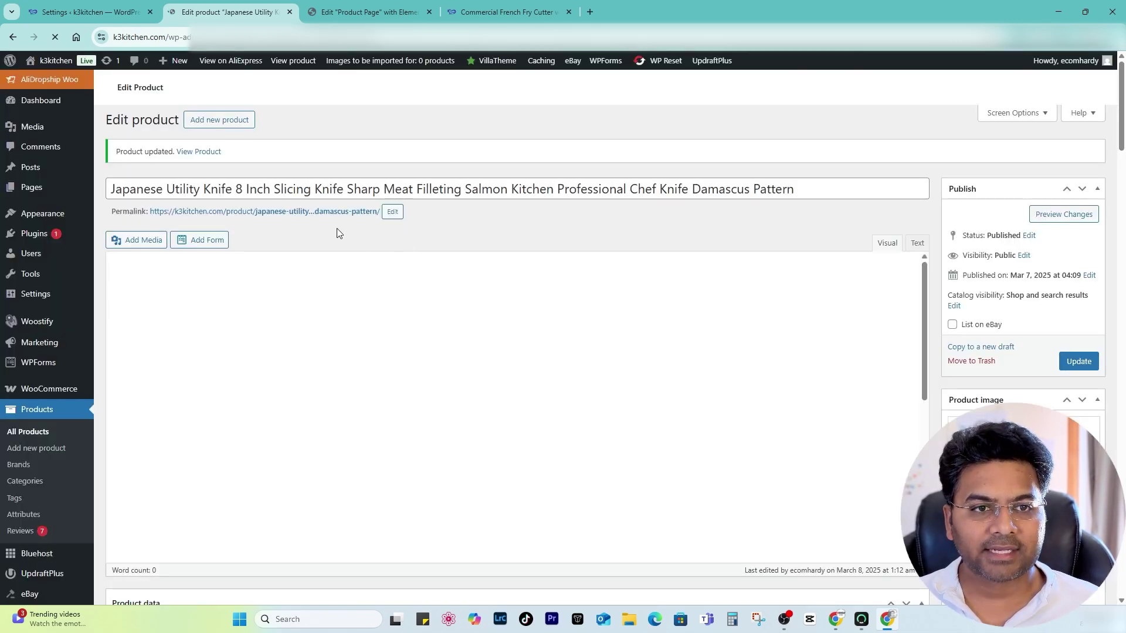
Step: Open the Japanese Utility Knife's live product page in a new tab
right_click(372, 281)
left_click(411, 293)
left_click(371, 7)
scroll(721, 377, "down", 8)
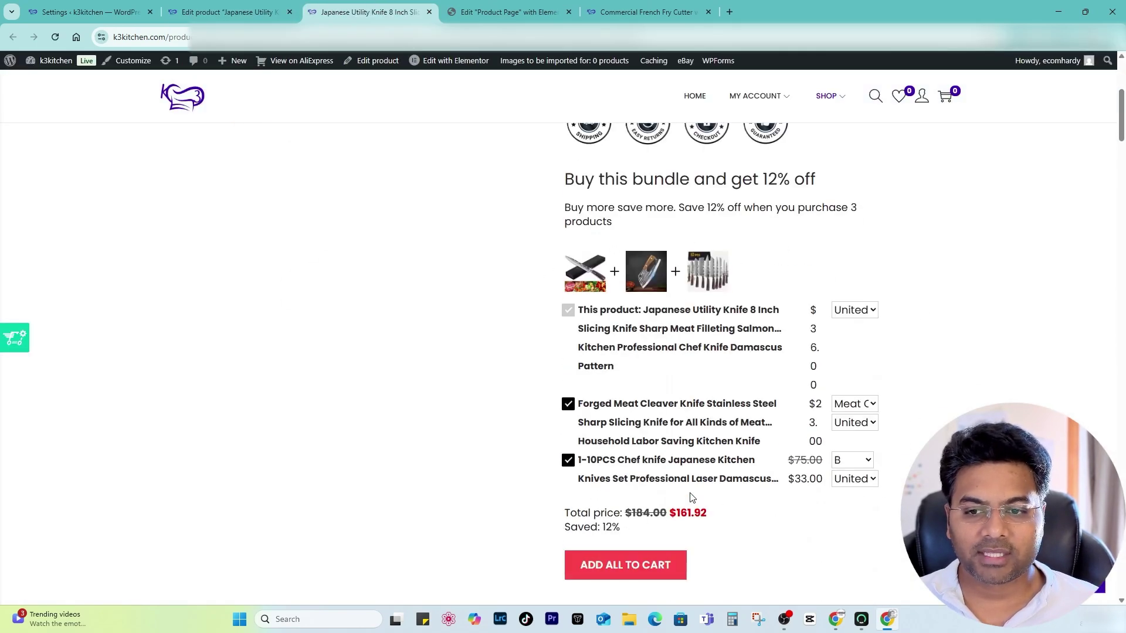
Step: Set the Frequently Bought Together widget's display size to Wide in the template editor
left_click(508, 11)
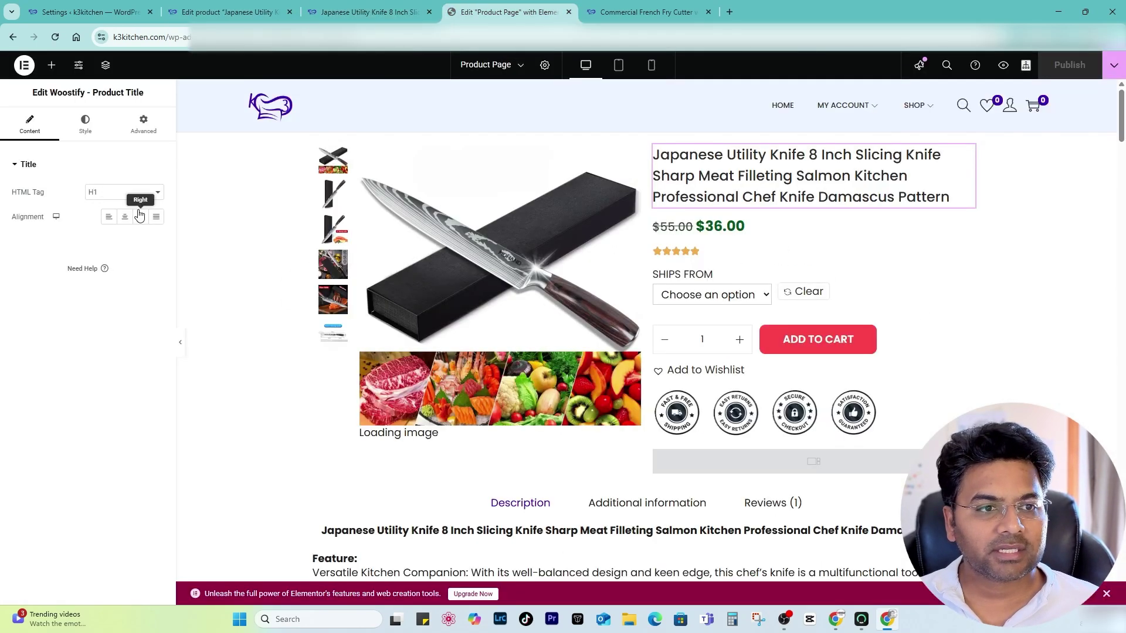
left_click(88, 130)
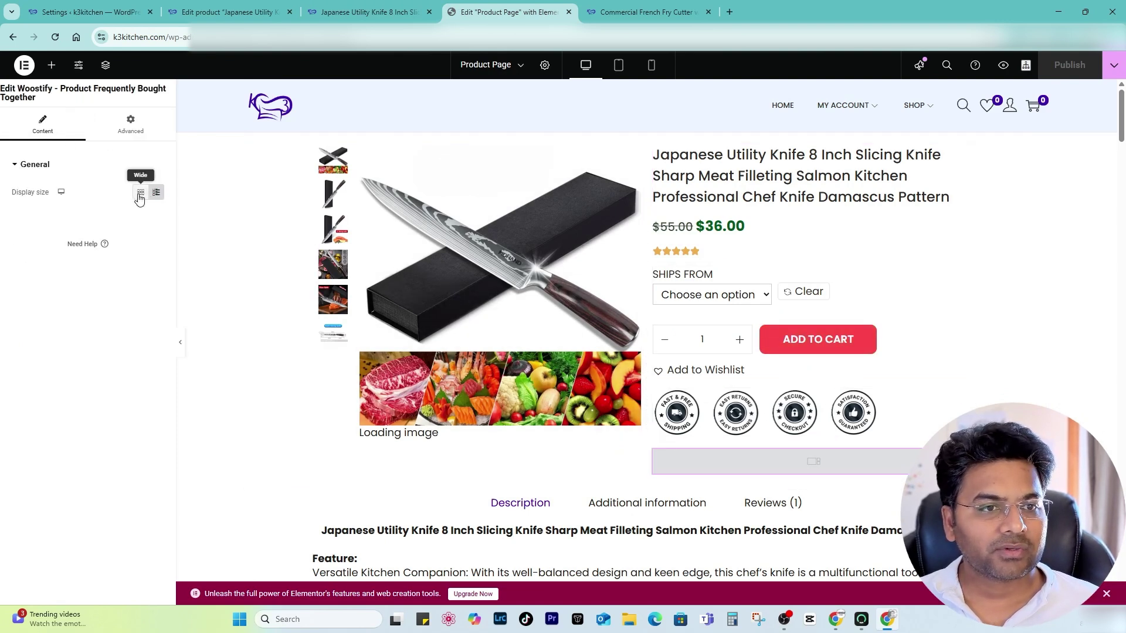
left_click(140, 193)
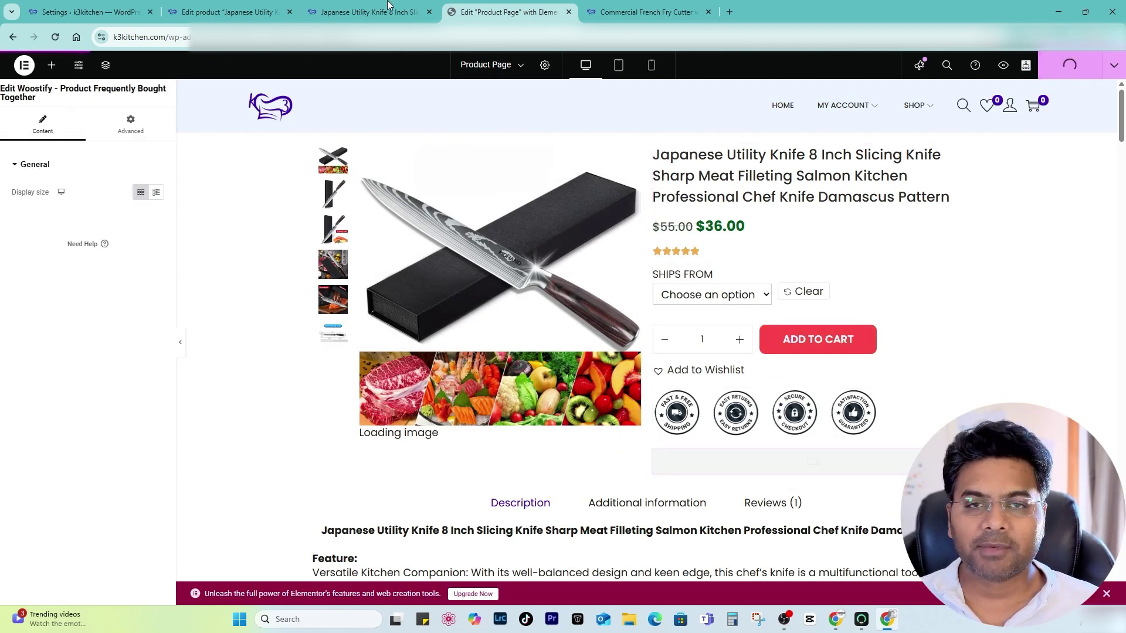
Step: Reload the live page and review the wide 12%-off bundle, now $161.92 instead of $184.00
left_click(361, 12)
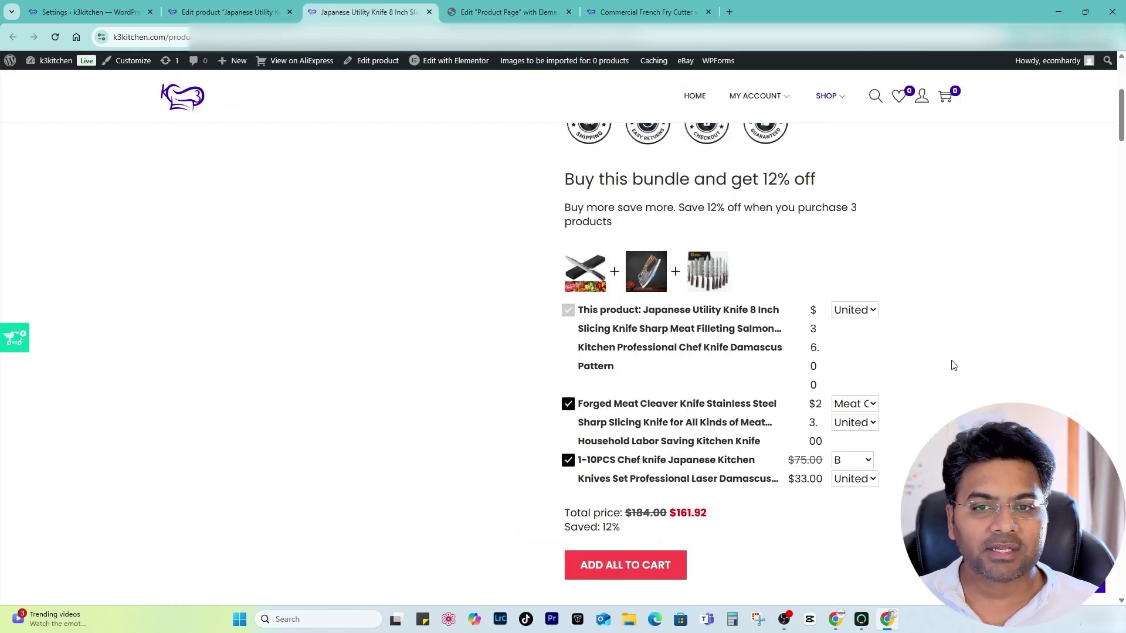
left_click(55, 37)
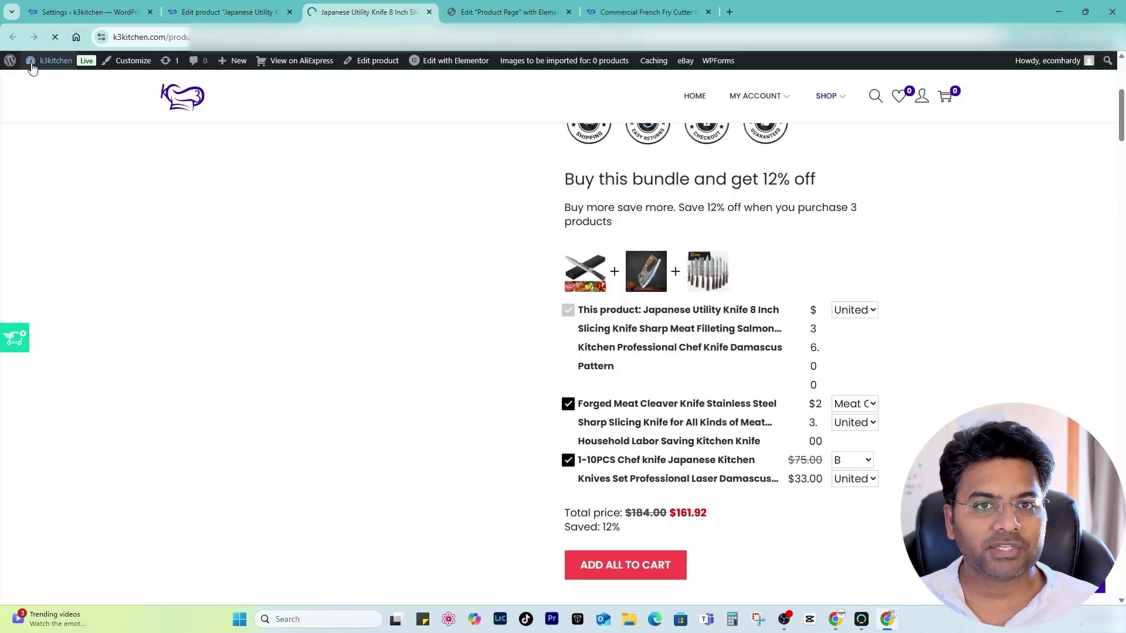
scroll(703, 308, "up", 2)
scroll(946, 354, "down", 2)
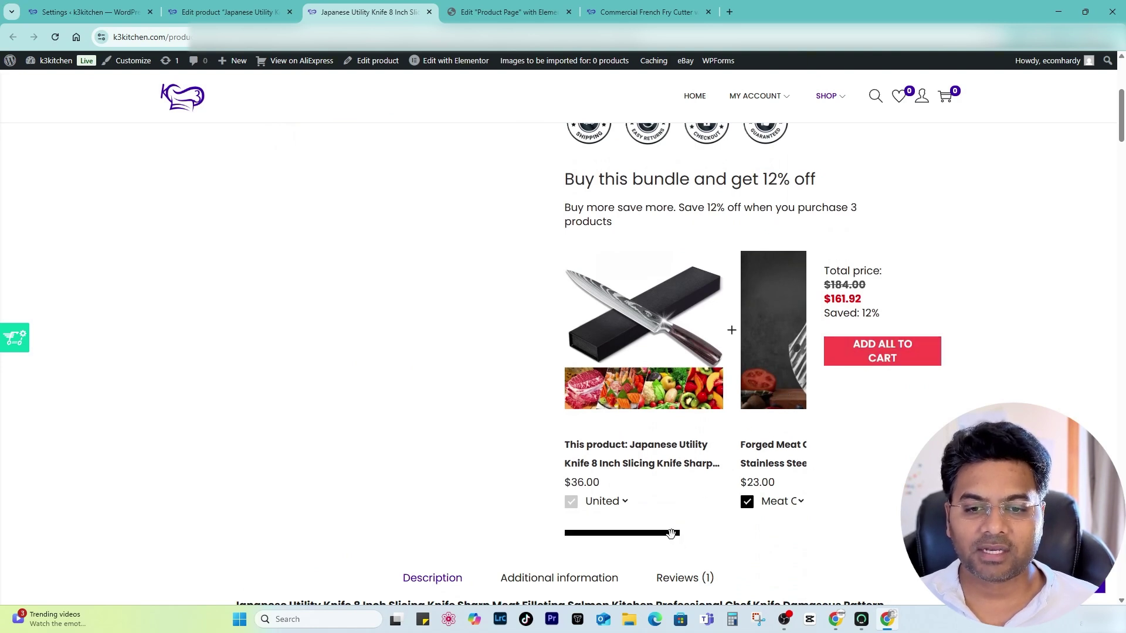
left_click_drag(679, 535, 624, 506)
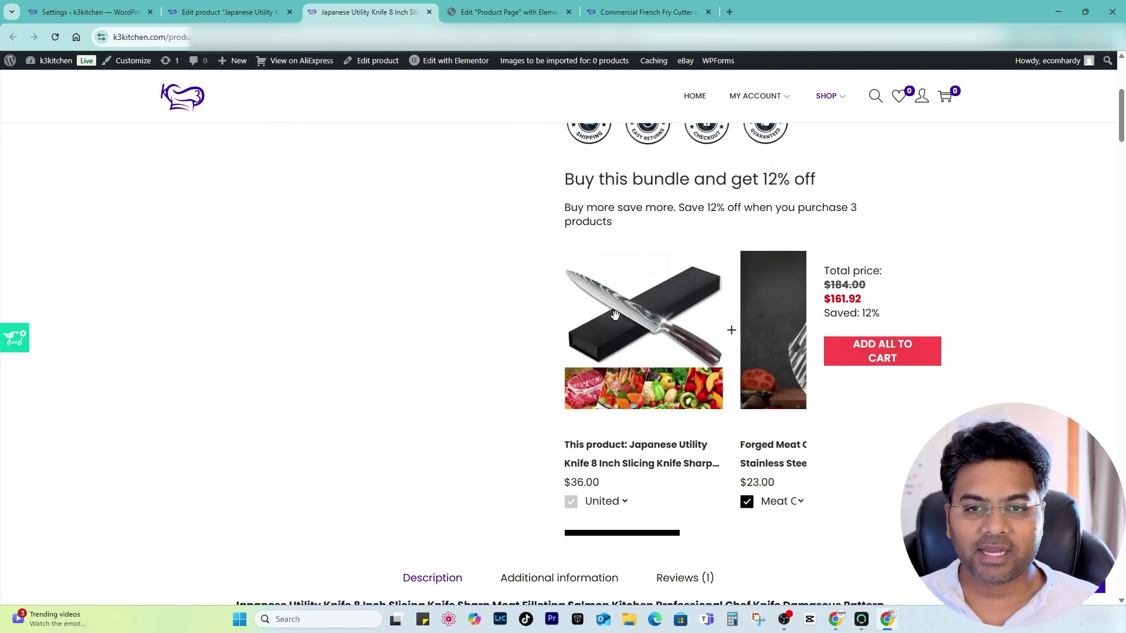
scroll(765, 353, "up", 2)
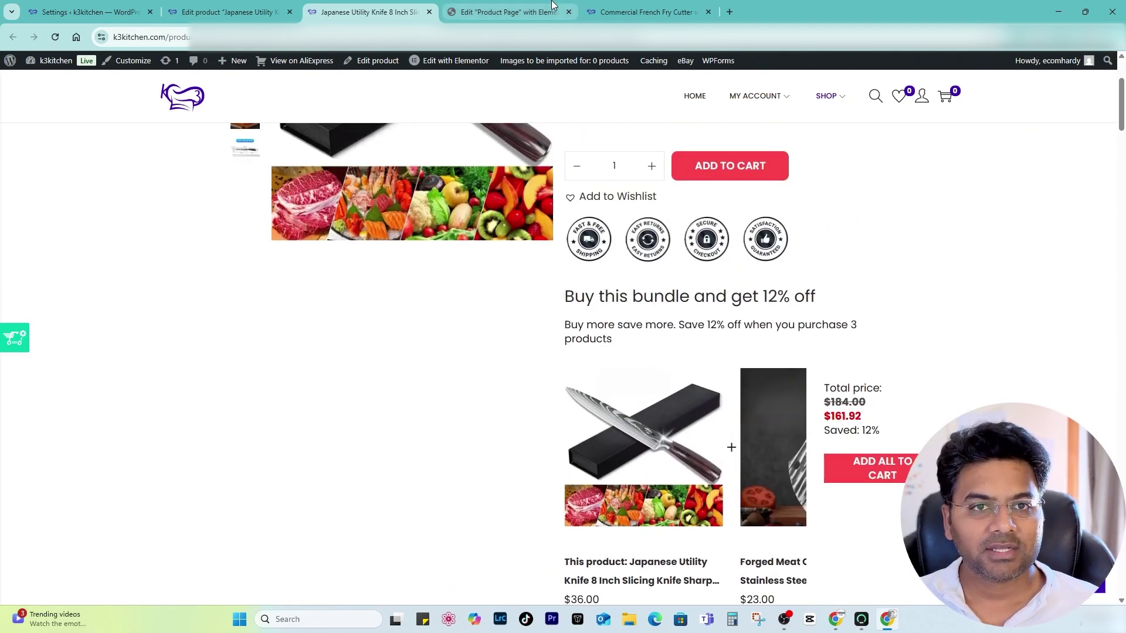
left_click(519, 11)
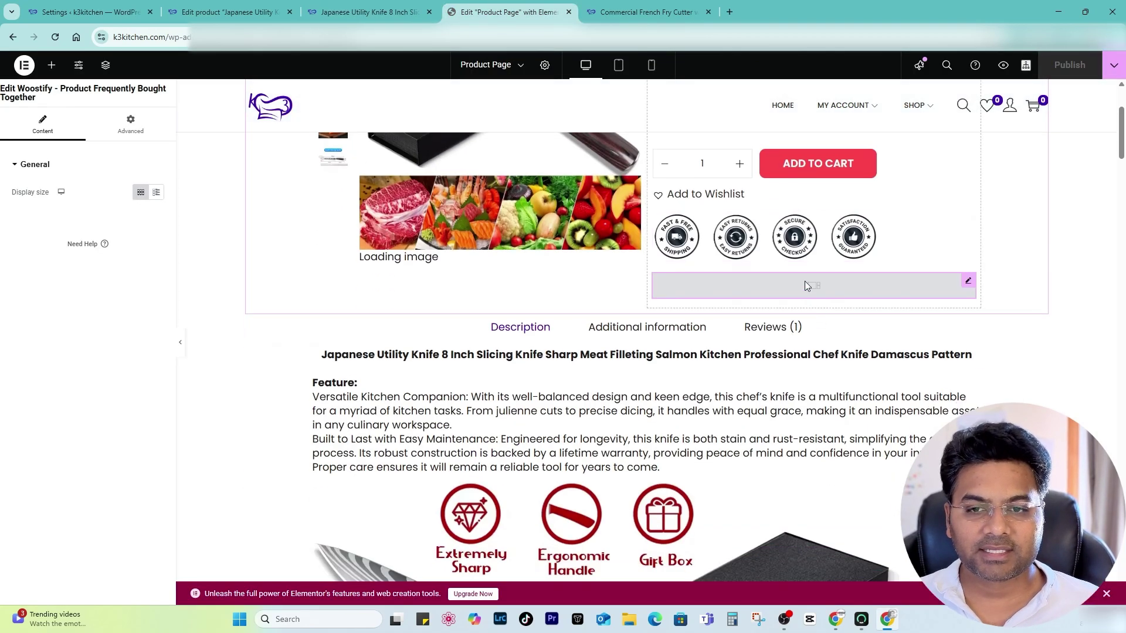
Step: Move the bundle block above the Description tabs, save the template, and reload the live page
left_click_drag(808, 281, 659, 327)
key("ctrl+s")
left_click(370, 11)
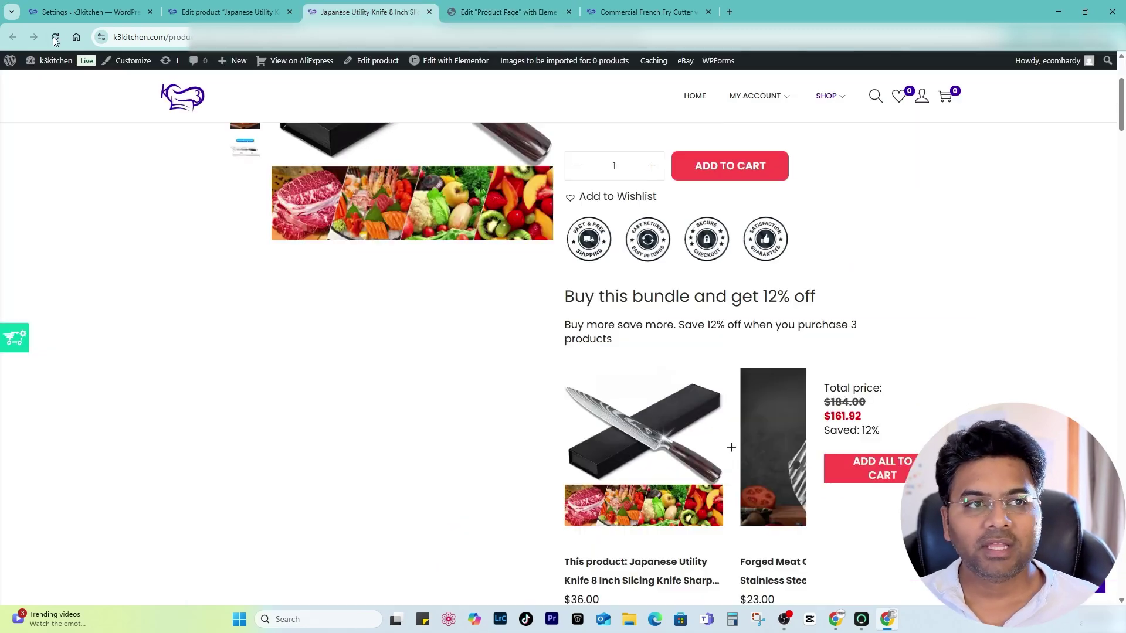
left_click(55, 37)
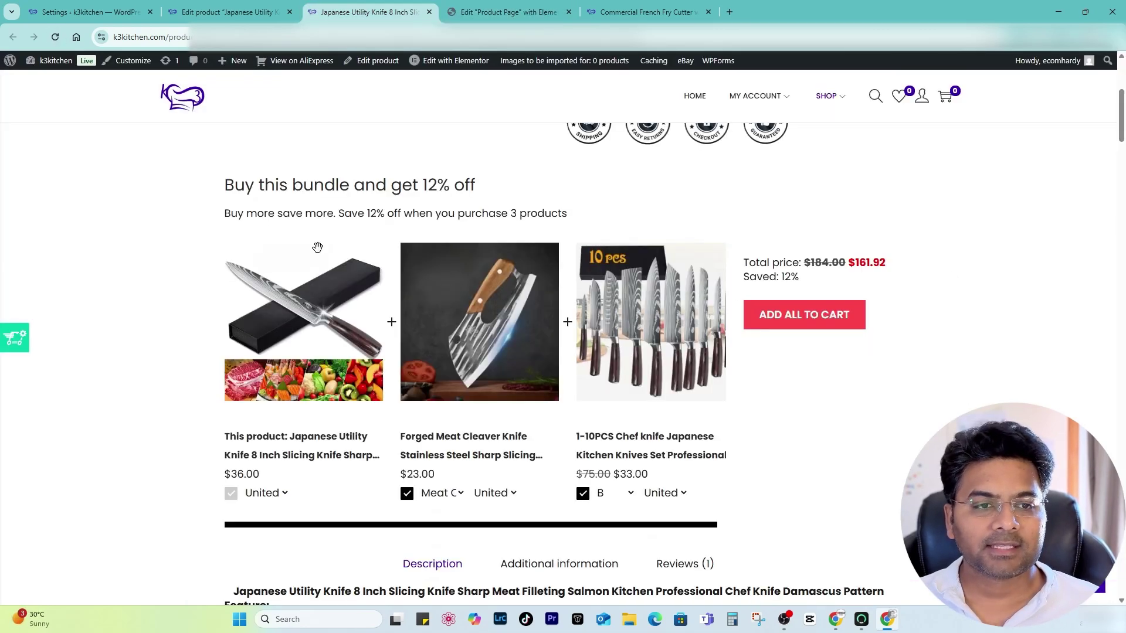
Step: Review the bundle's item variants and choose variant E for the knife set
left_click_drag(222, 189, 505, 186)
left_click(503, 189)
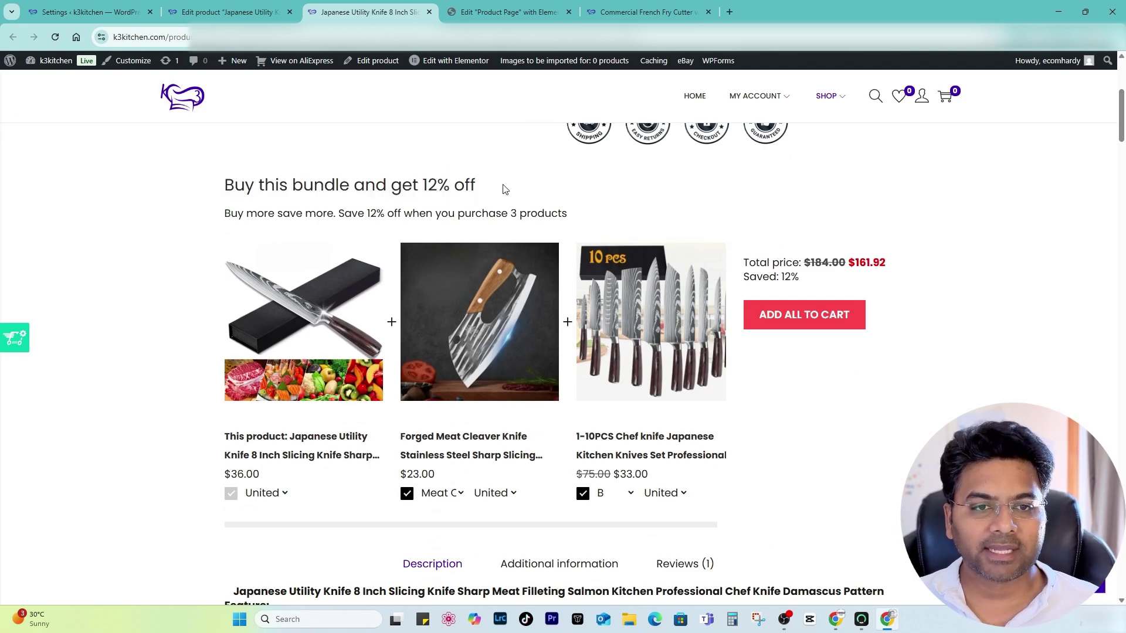
scroll(650, 226, "up", 4)
scroll(541, 271, "down", 2)
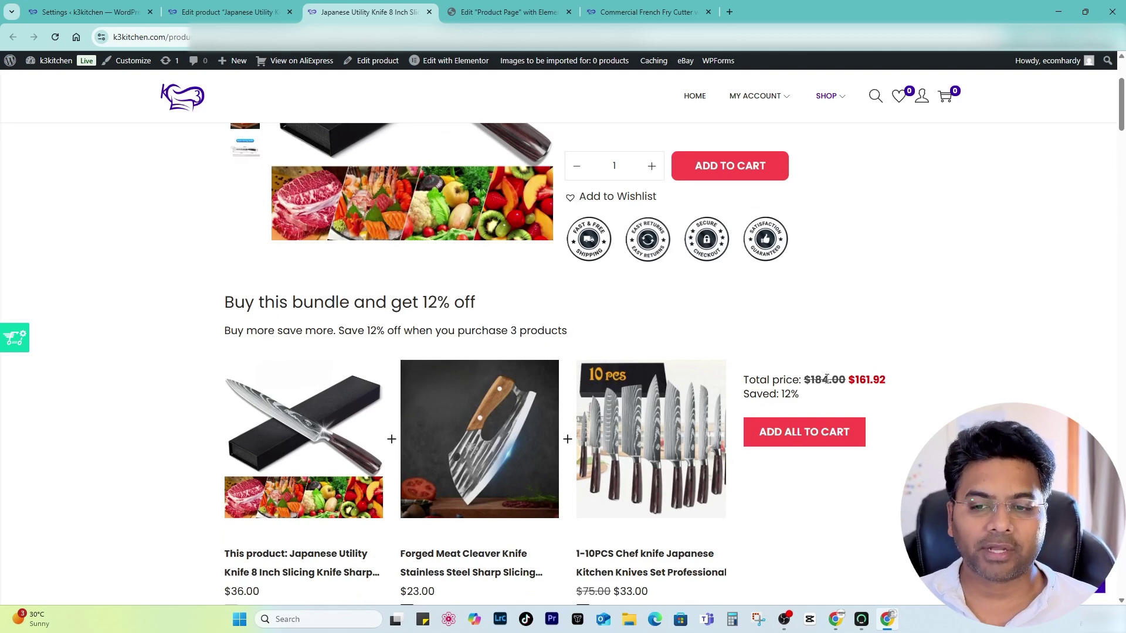
scroll(463, 339, "down", 2)
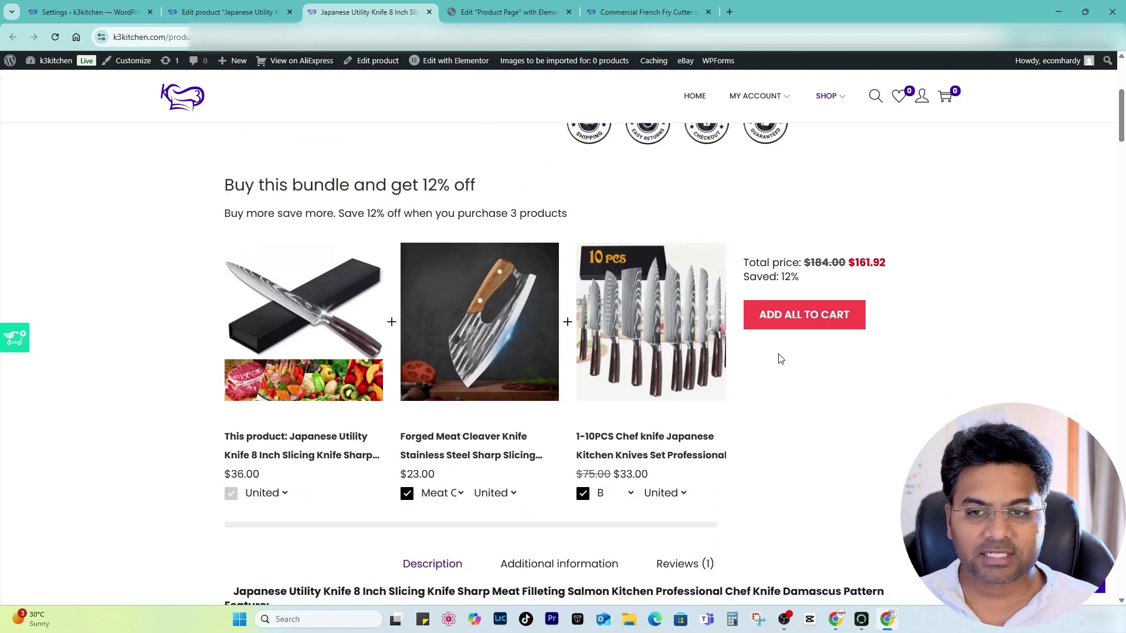
left_click(617, 502)
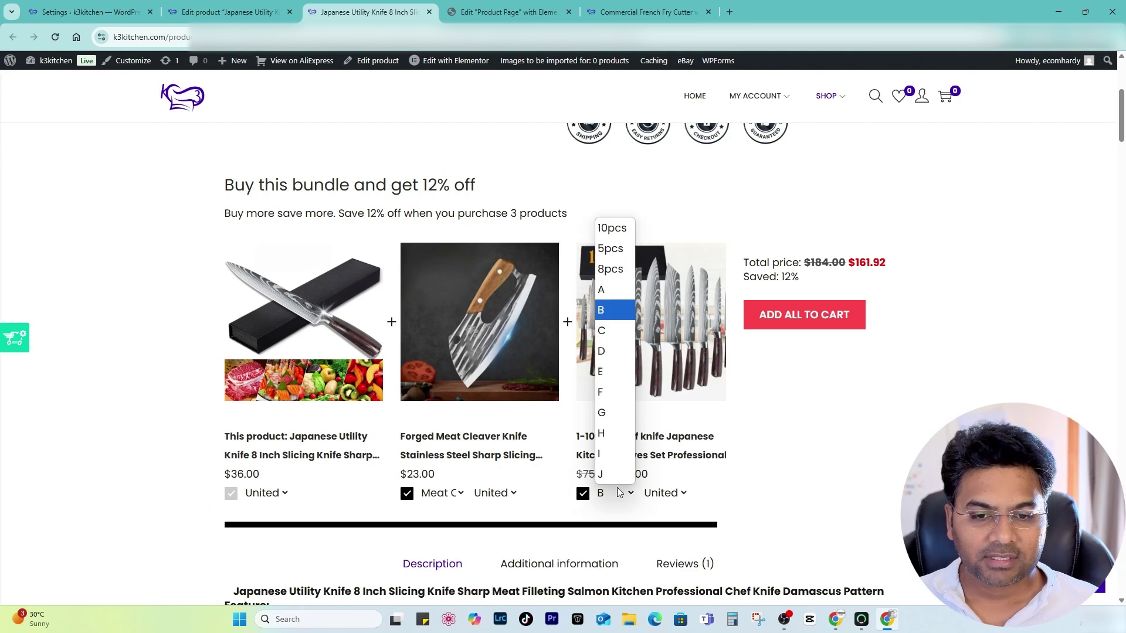
left_click(458, 492)
left_click(277, 497)
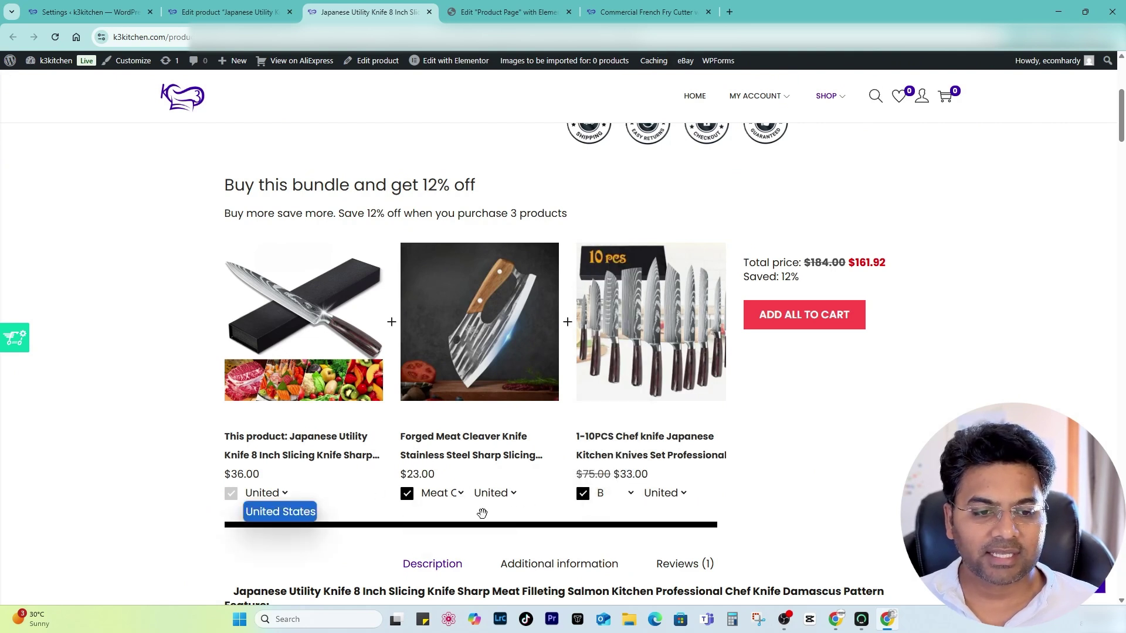
left_click(614, 493)
left_click(609, 370)
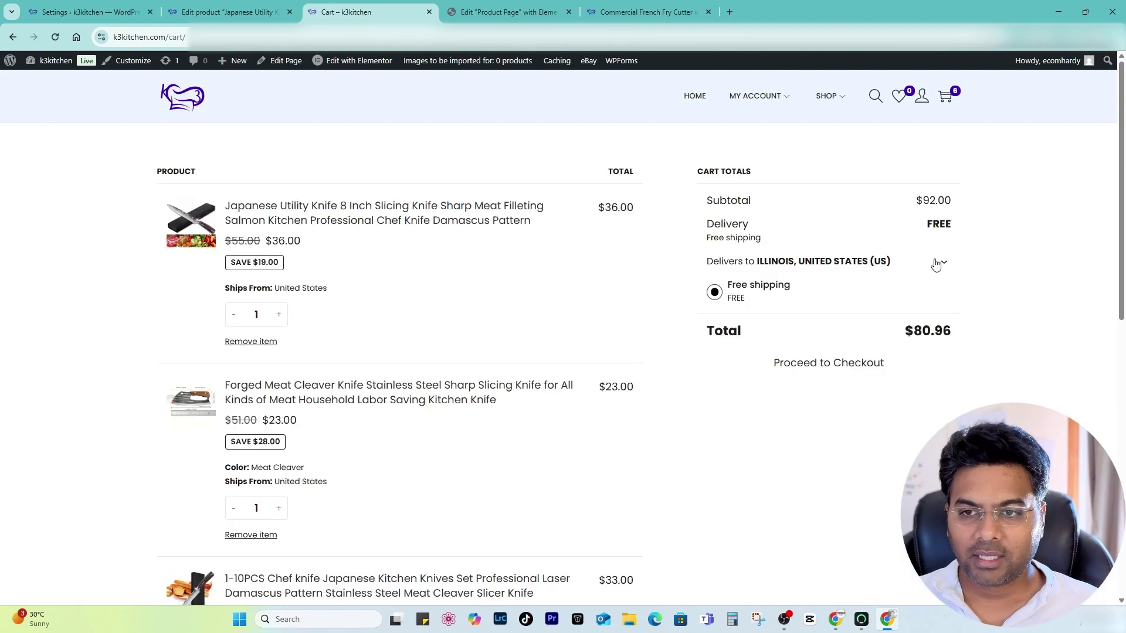
Step: Proceed from the cart to checkout and confirm the bundled order totals $80.96 instead of $92.00
left_click(944, 264)
left_click(944, 264)
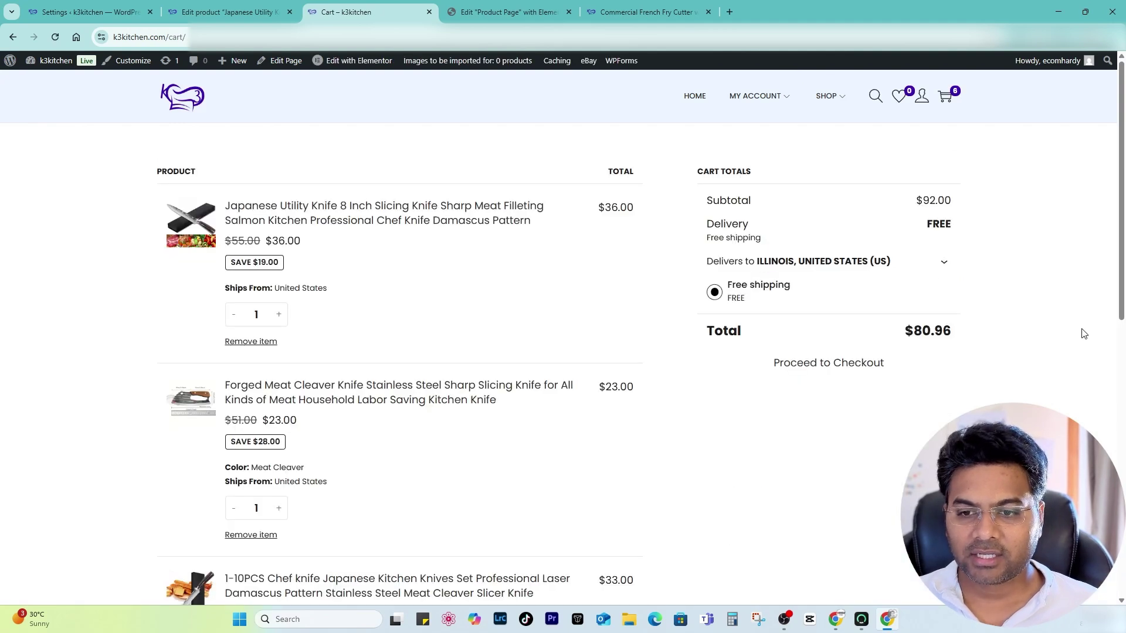
left_click(817, 365)
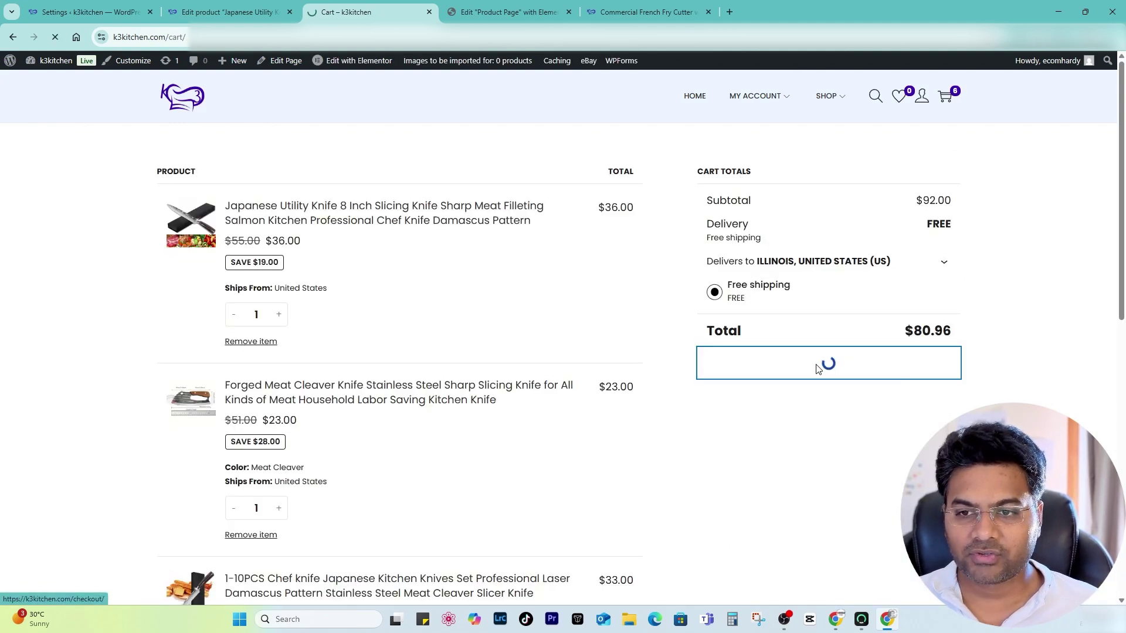
left_click_drag(751, 289, 824, 291)
left_click(871, 307)
scroll(935, 352, "down", 3)
scroll(935, 360, "up", 7)
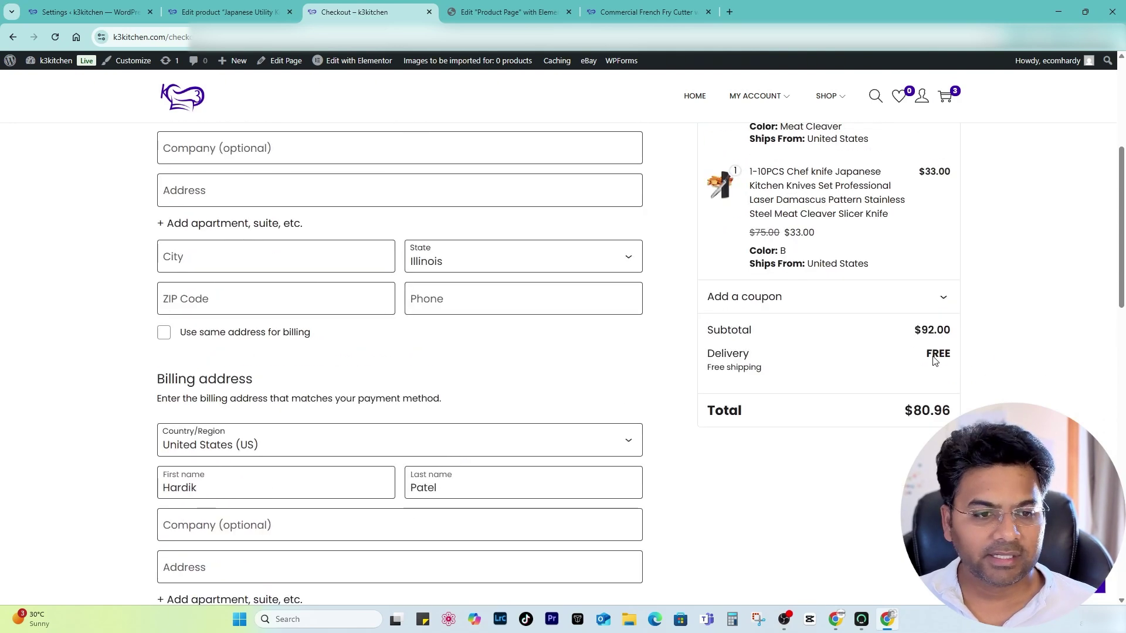
Step: Return to the 'Edit Product Page with Elementor' tab showing the bundle block above Description
key("ctrl+Tab")
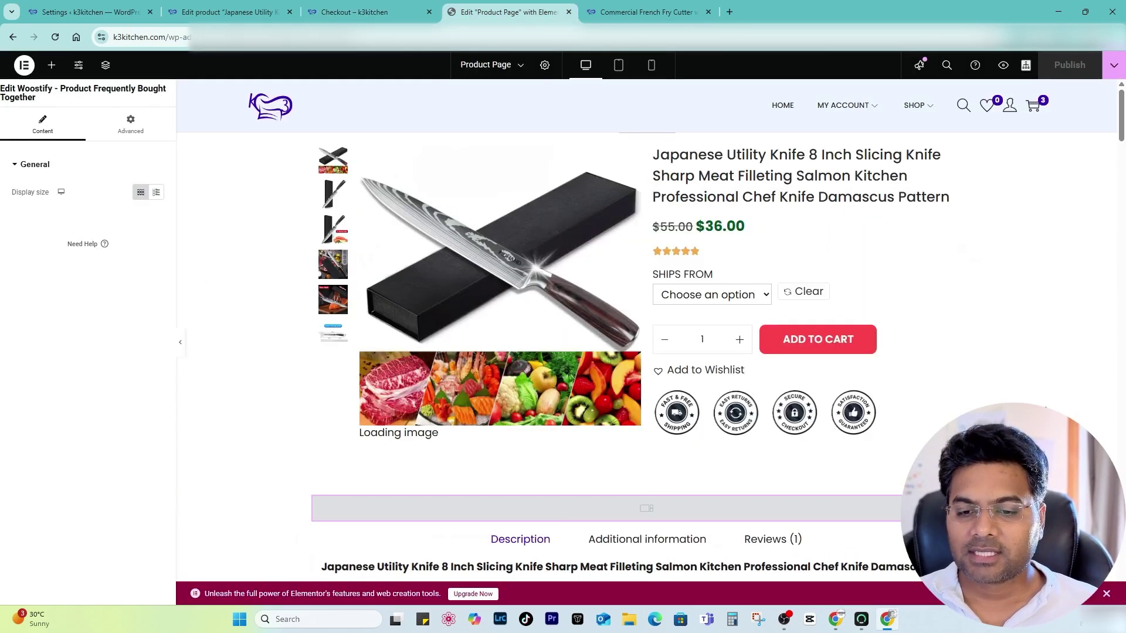
scroll(552, 234, "down", 3)
scroll(551, 218, "up", 3)
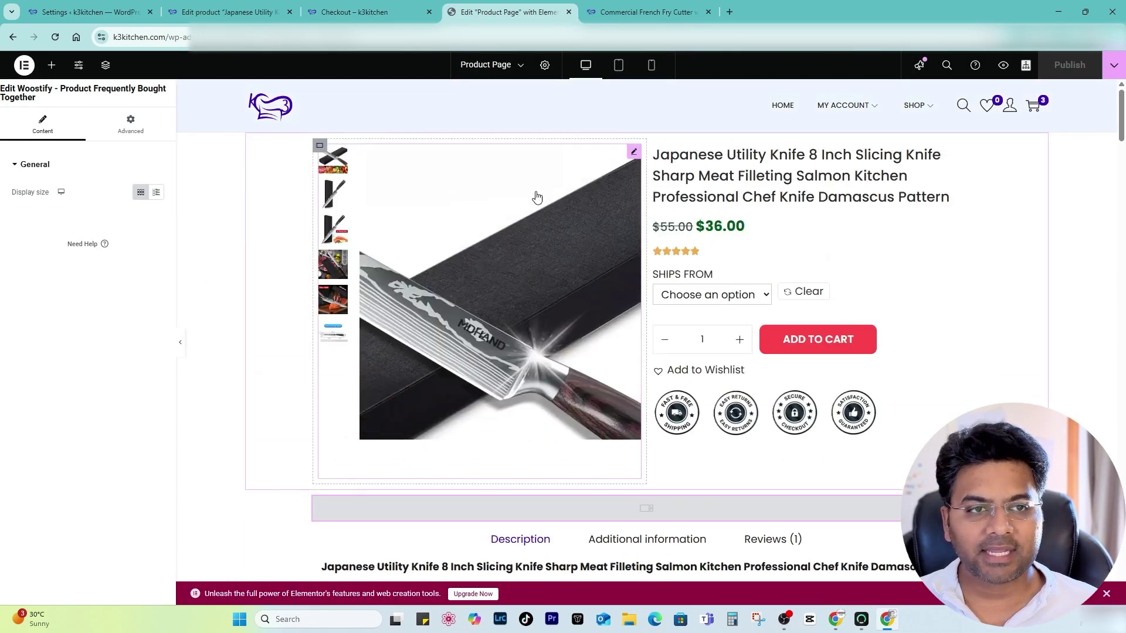